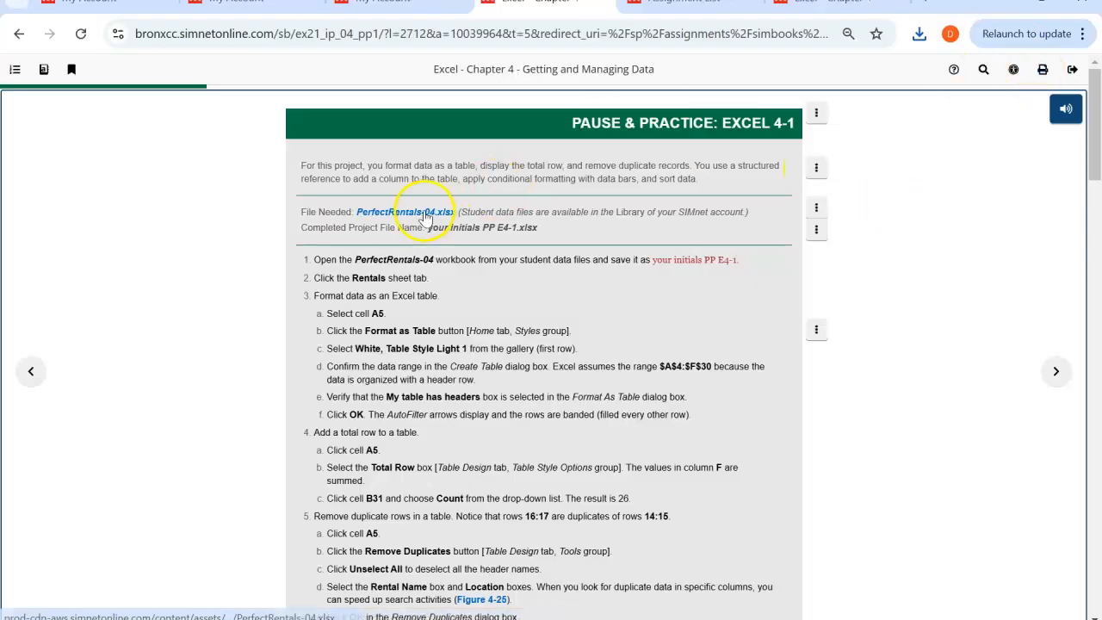
Download the PerfectRentals-04.xlsx file from the project page and open it in Excel.
left_click(424, 218)
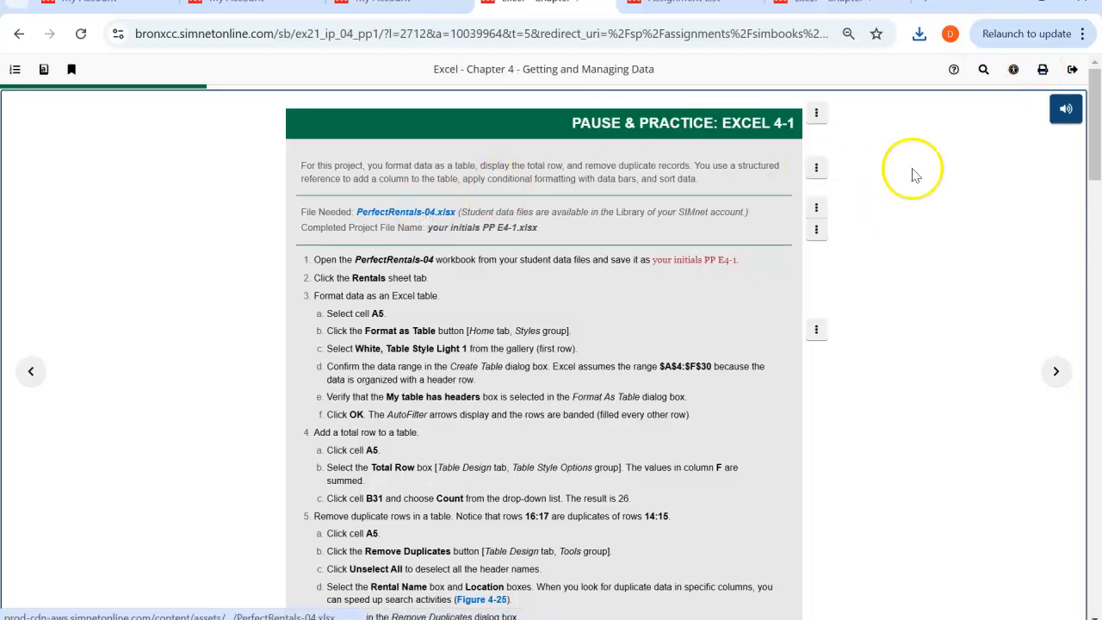
left_click(923, 39)
left_click(757, 117)
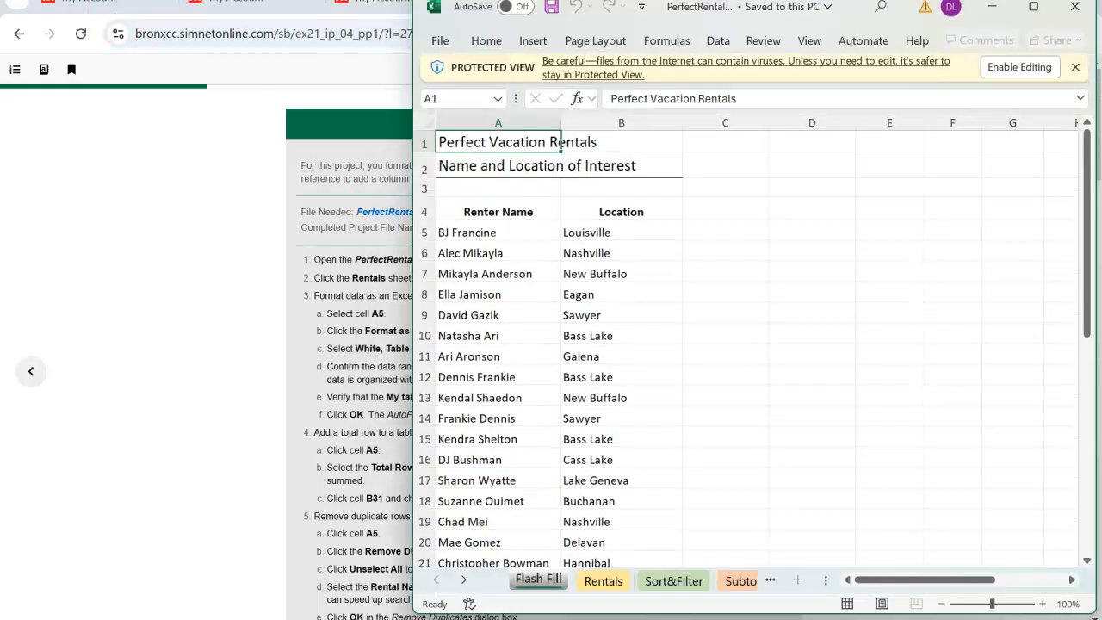
Return to the browser with the project instructions and shrink its window to about half the screen width.
mouse_move(1034, 6)
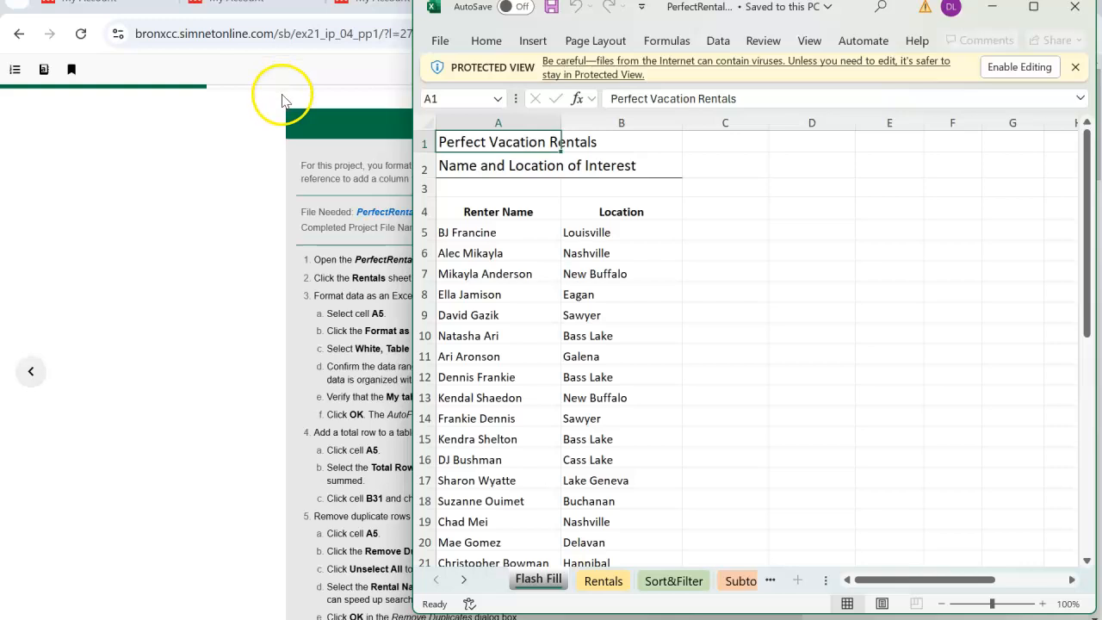
left_click(200, 147)
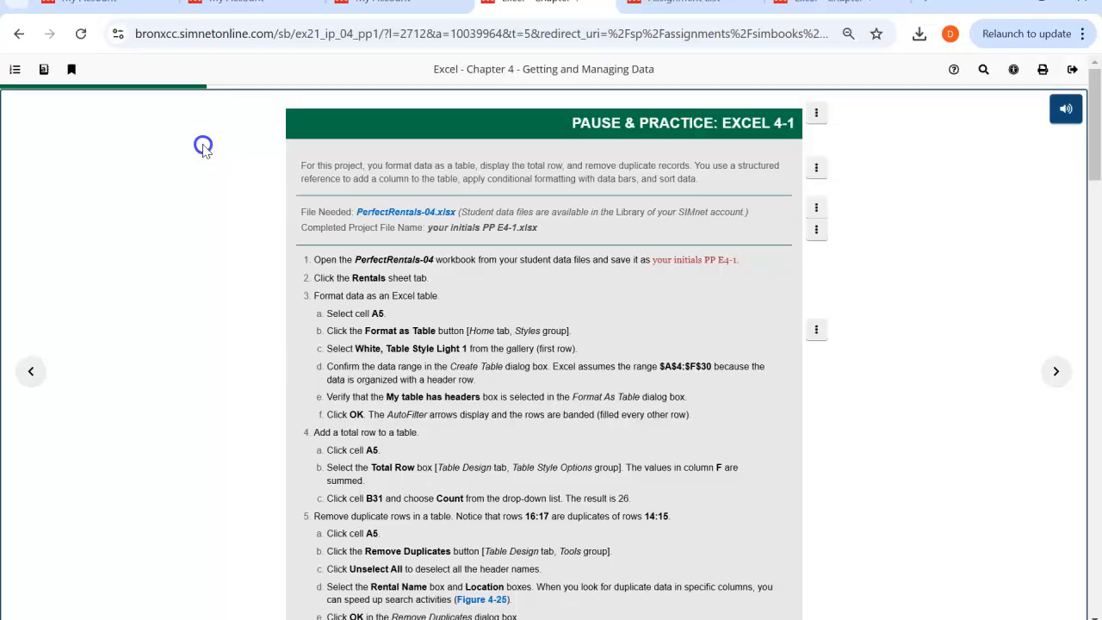
left_click(1044, 7)
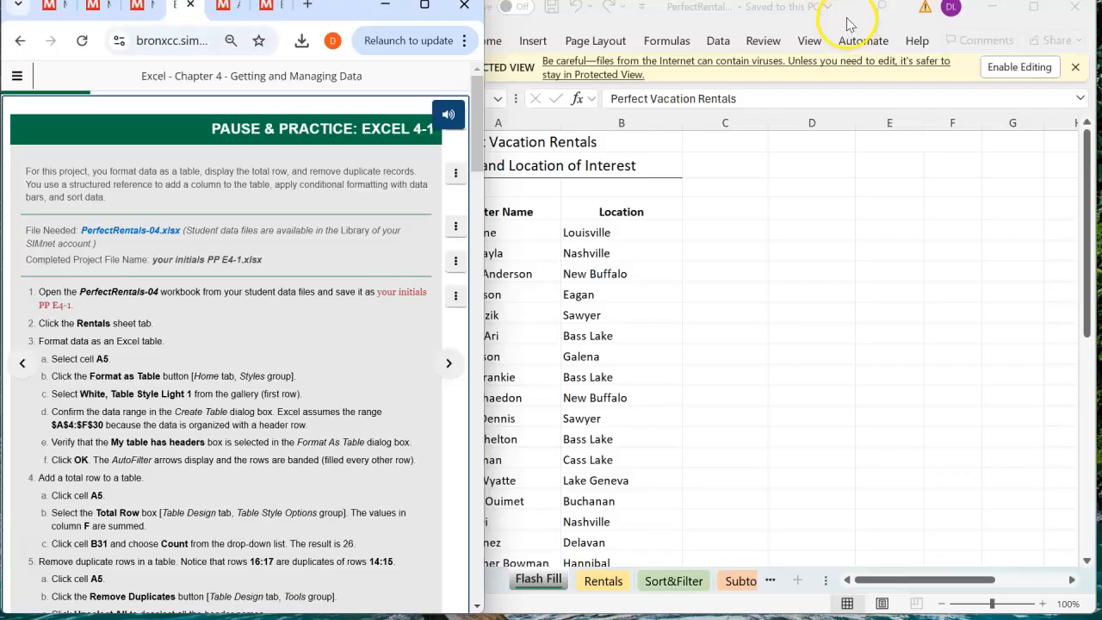
Bring the PerfectRentals-04 workbook window to the front and resize it to sit beside the browser window.
left_click(648, 12)
left_click(647, 10)
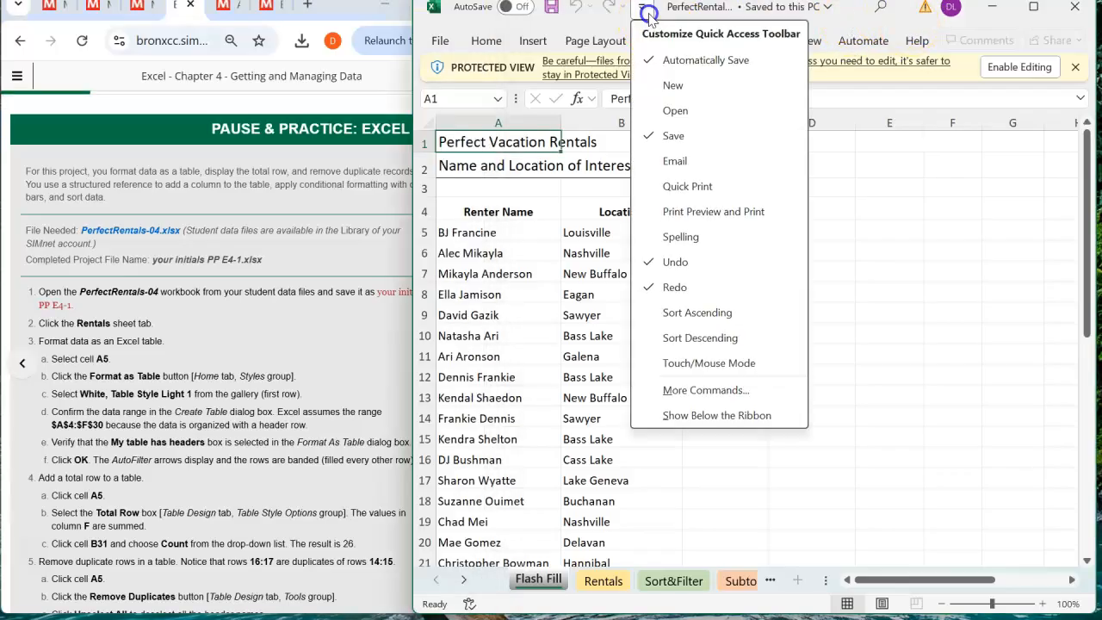
left_click(500, 21)
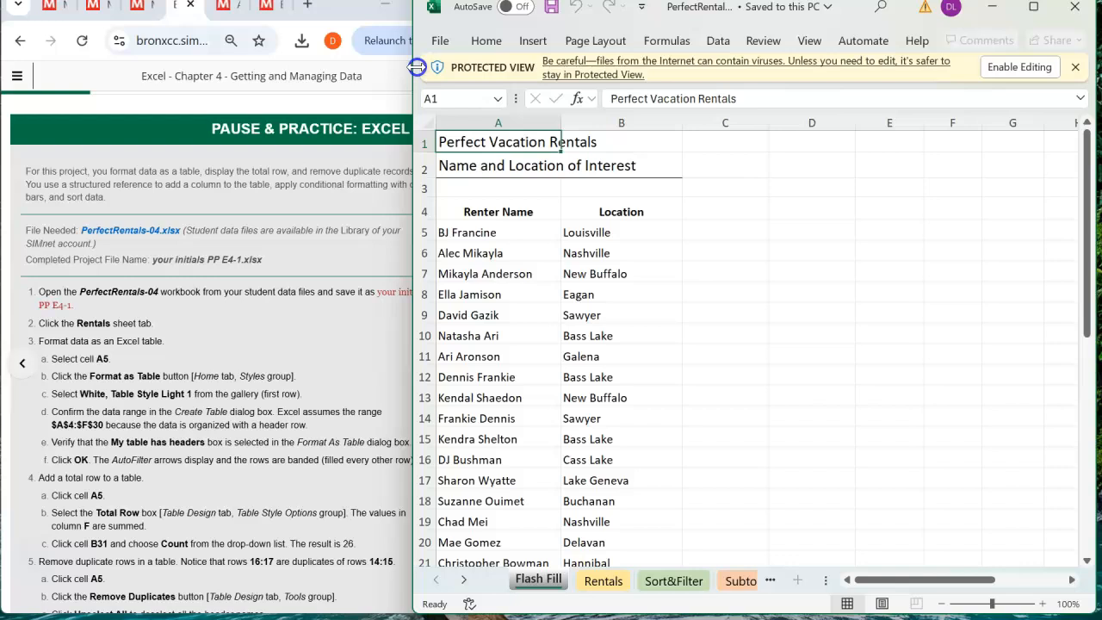
left_click_drag(416, 67, 694, 69)
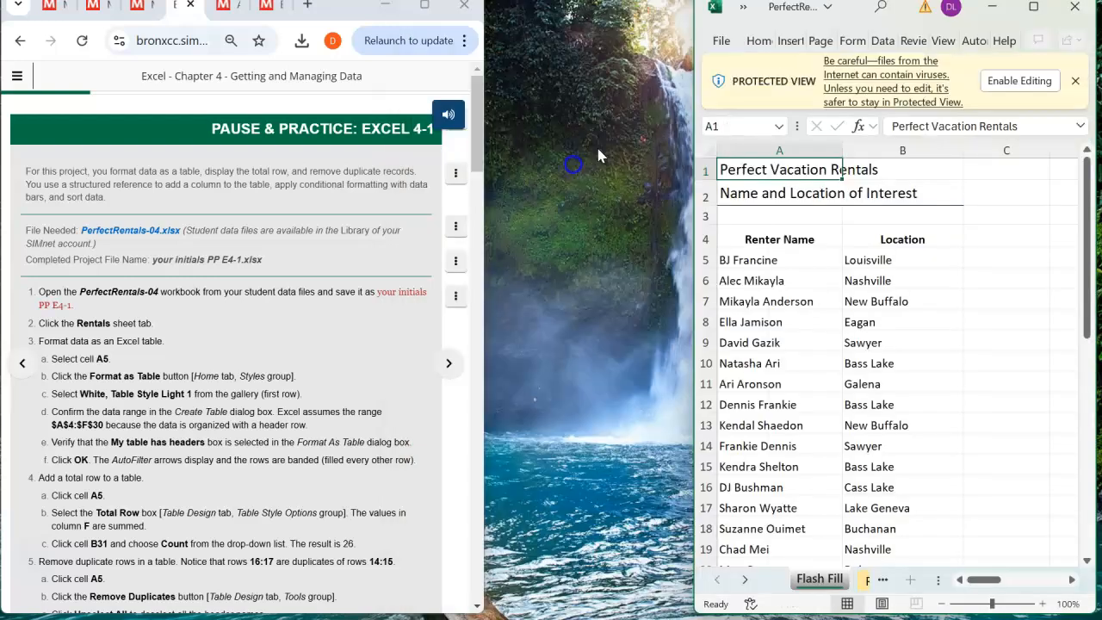
left_click(693, 114)
left_click_drag(693, 115, 476, 135)
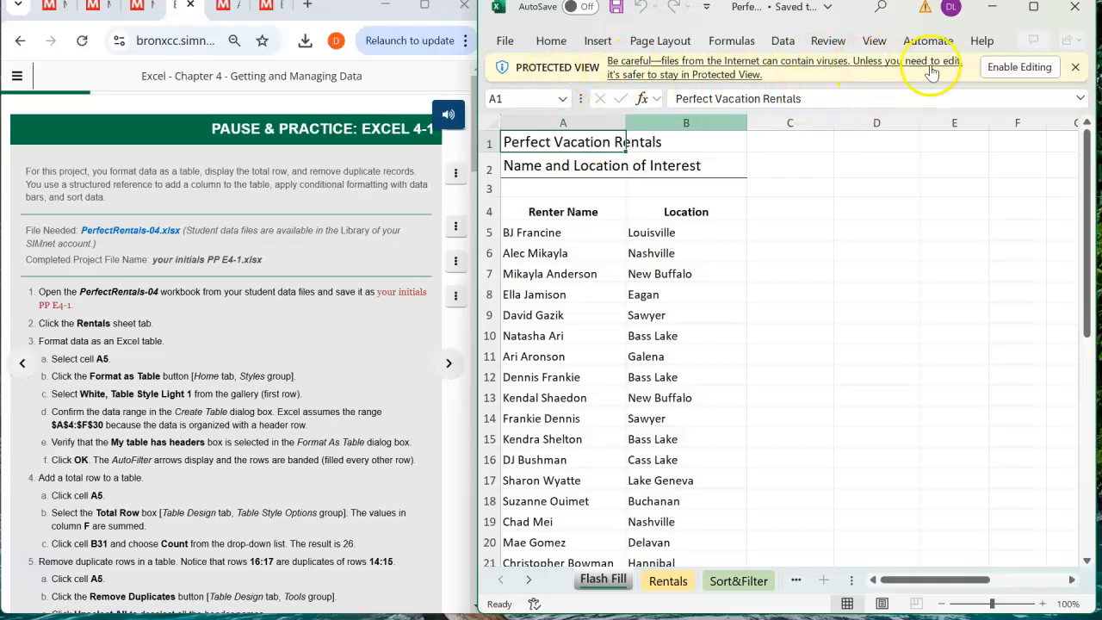
Enable editing in the workbook, then resize and move its window beside the project instructions.
left_click(1031, 66)
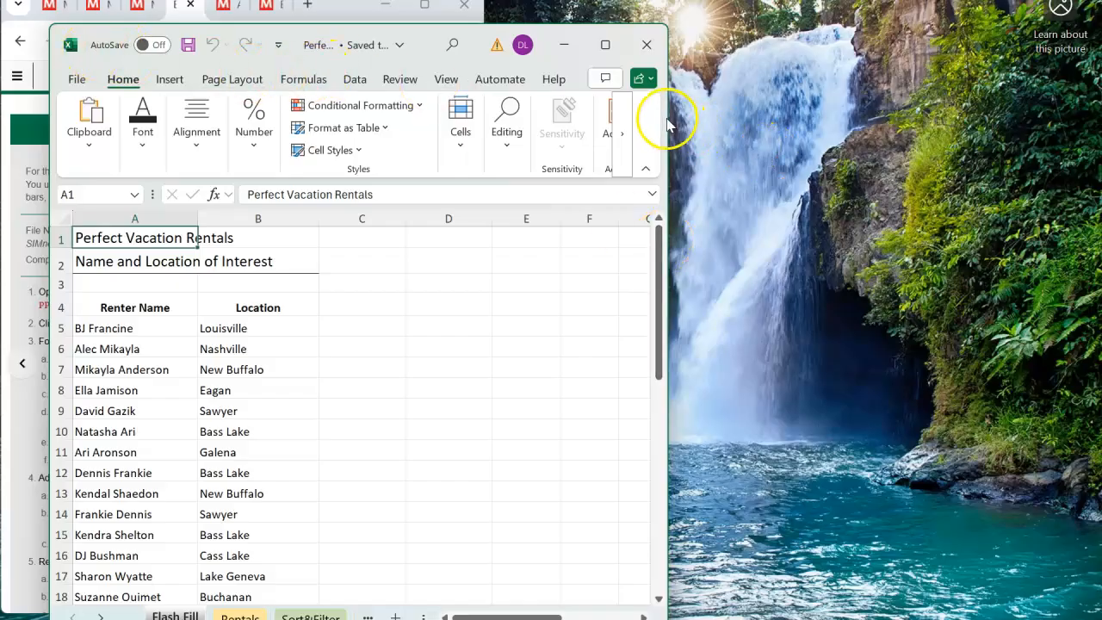
left_click_drag(670, 118, 1097, 138)
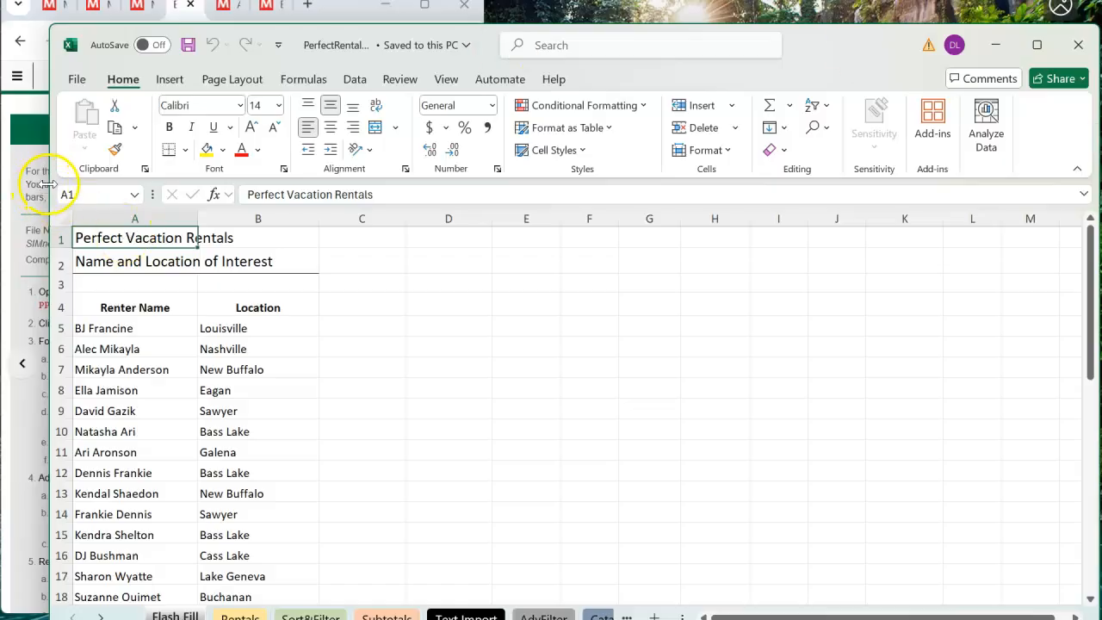
left_click_drag(48, 184, 452, 162)
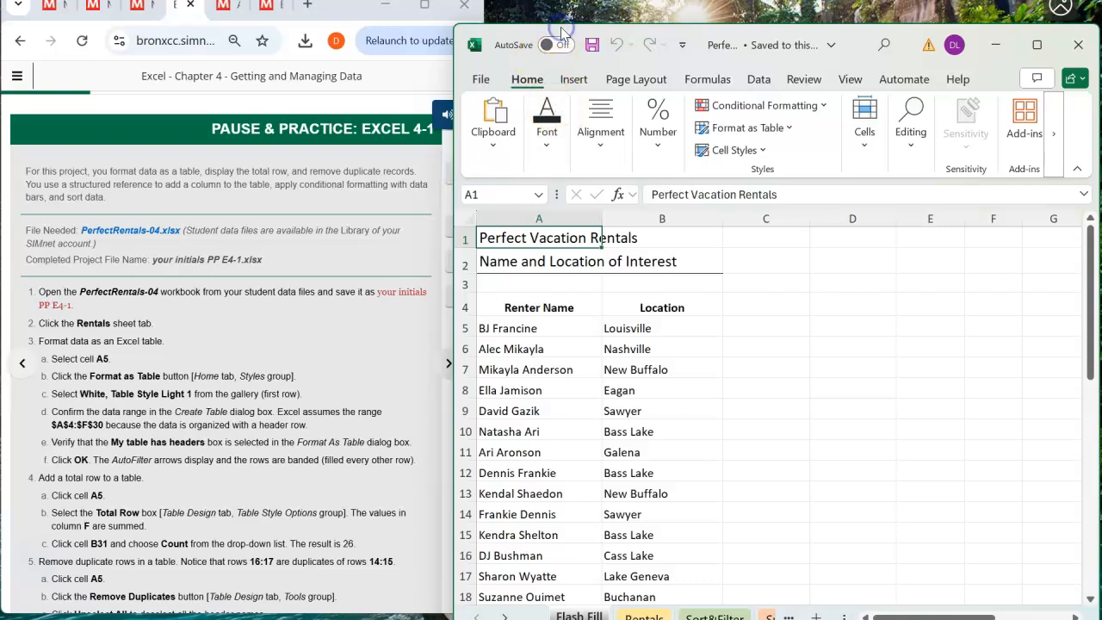
left_click_drag(548, 24, 548, 0)
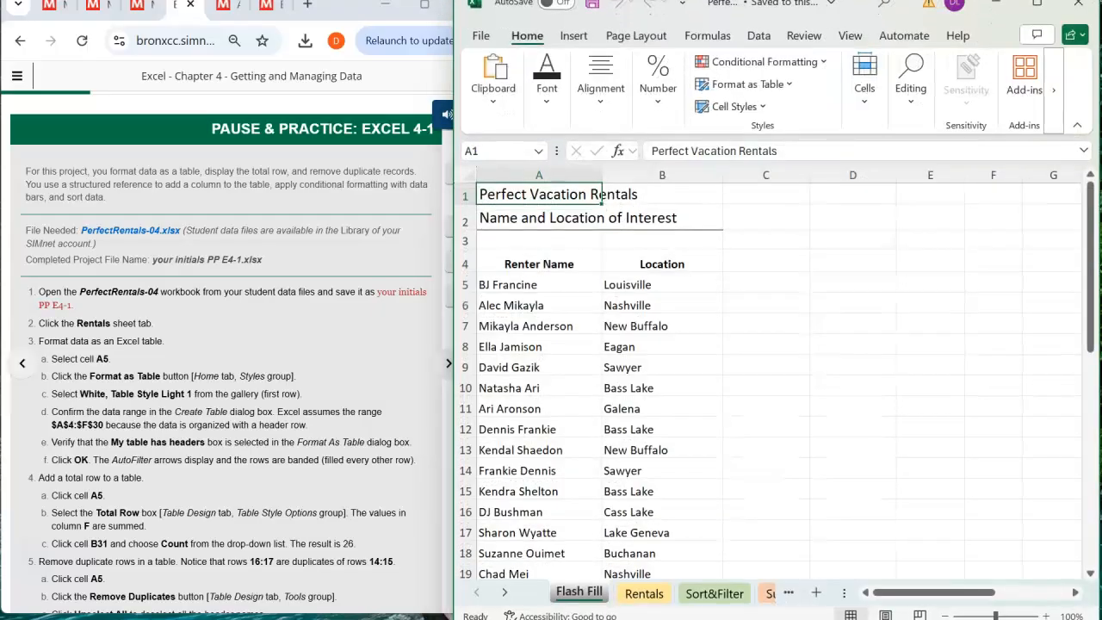
Switch to the Rentals sheet of the workbook.
left_click(102, 313)
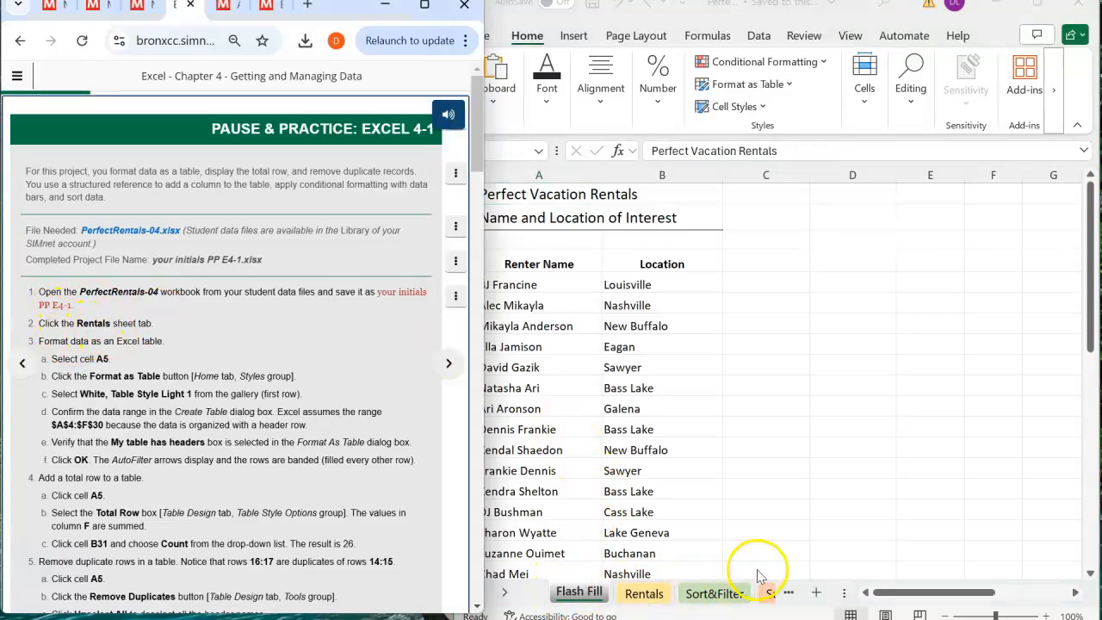
left_click(644, 596)
left_click(644, 596)
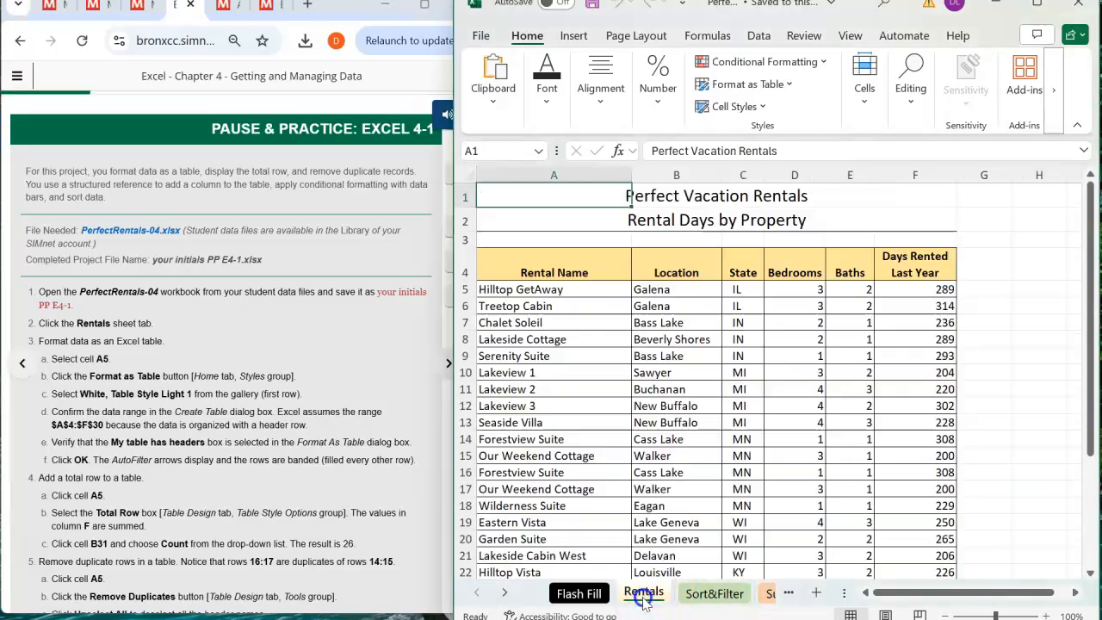
Select cell A5 on the Rentals sheet.
left_click(232, 339)
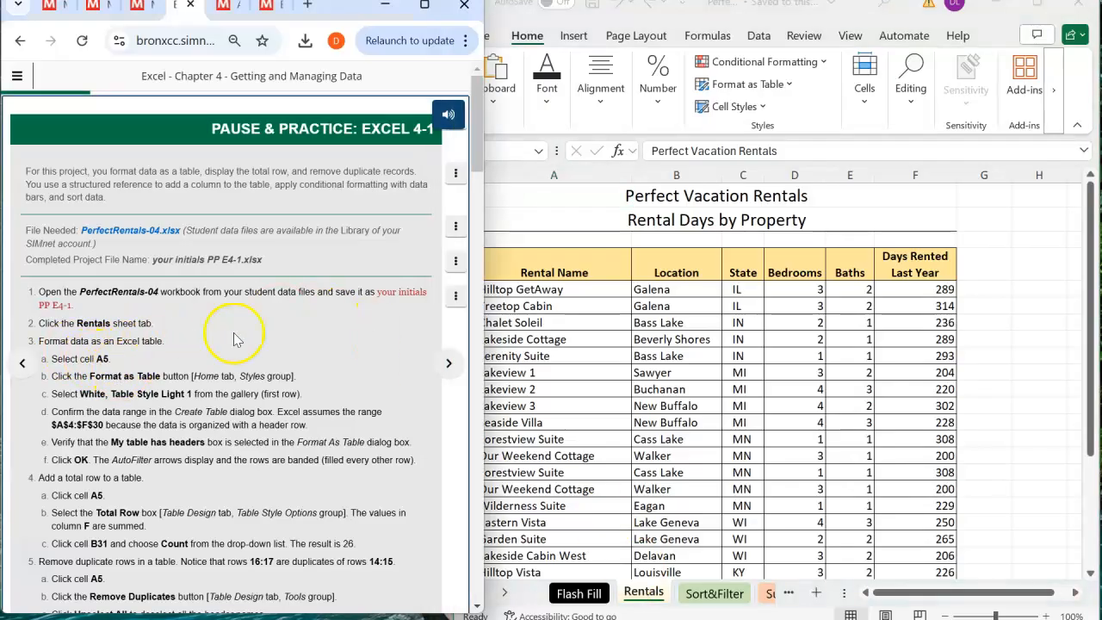
left_click(575, 125)
left_click(497, 144)
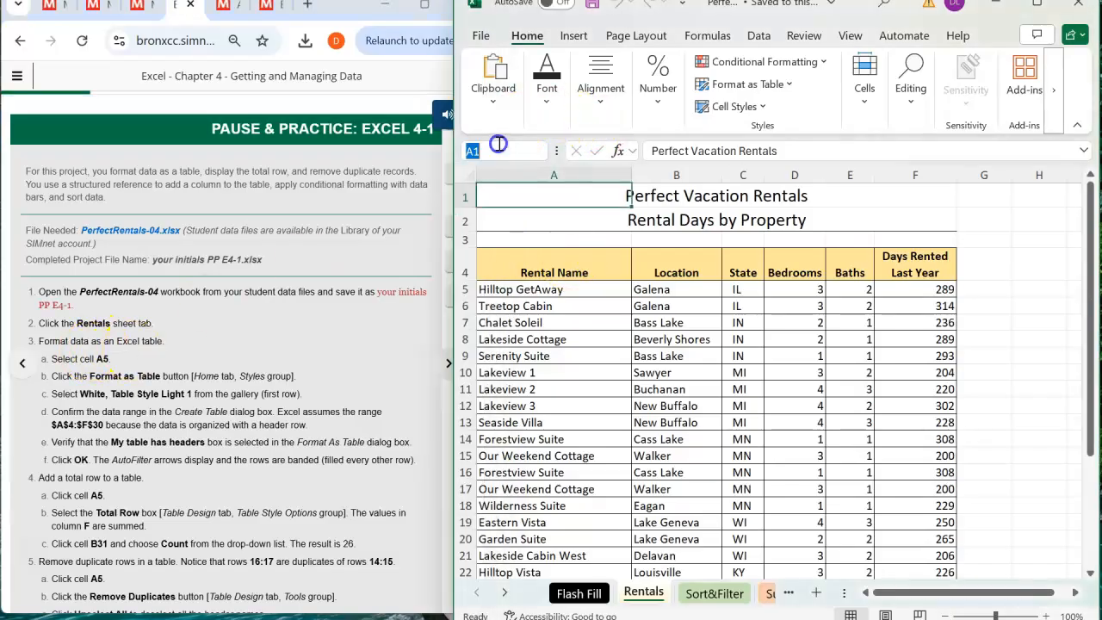
type("a5")
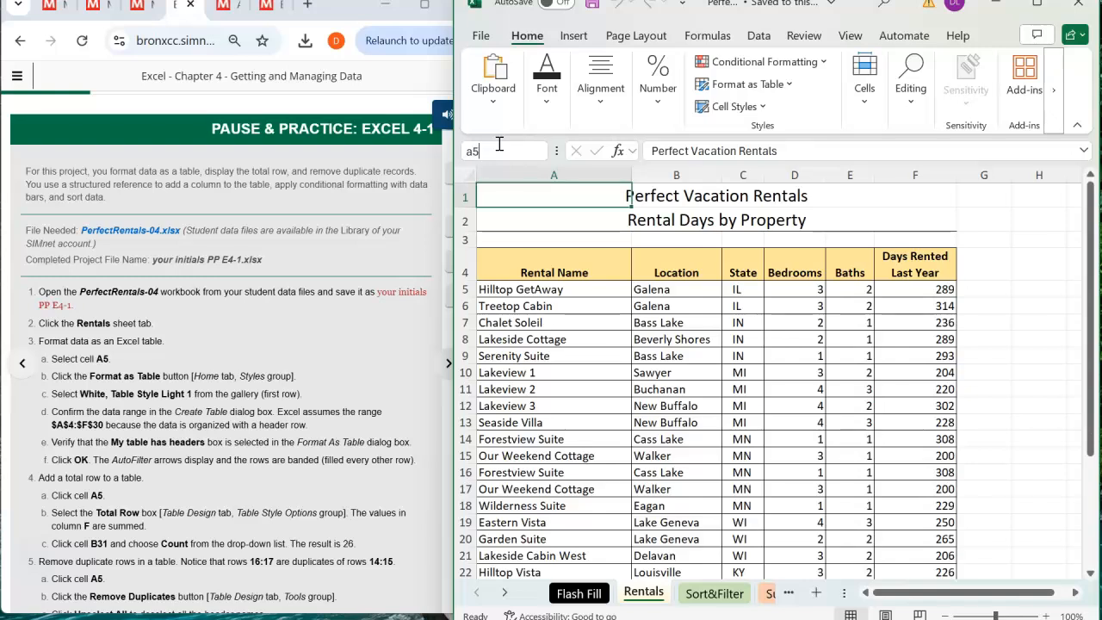
key("Return")
left_click(514, 290)
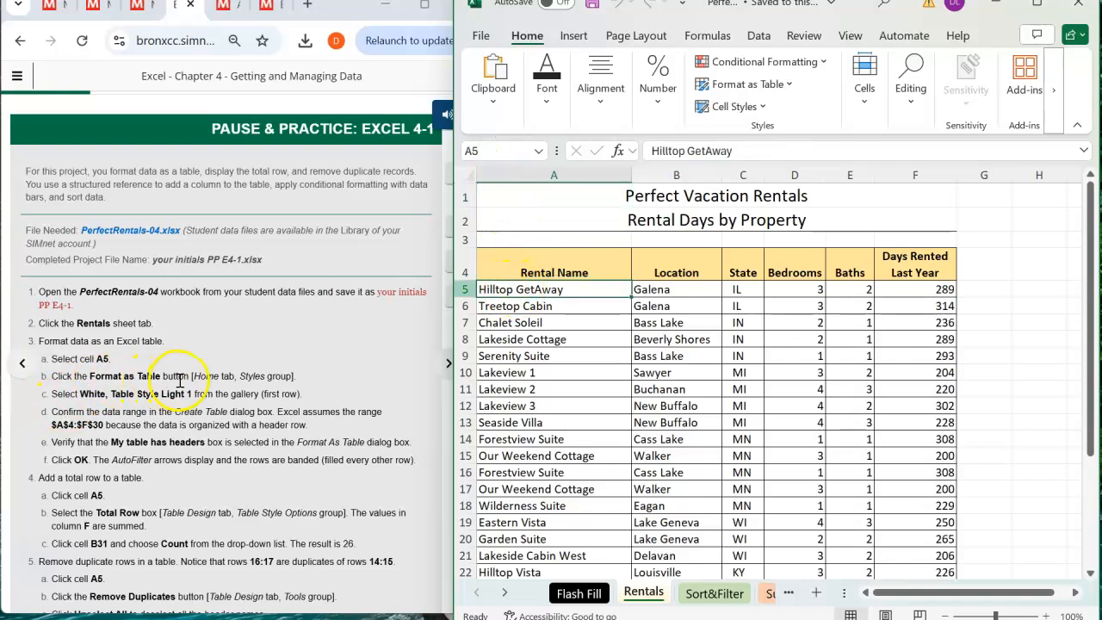
Format $A$4:$F$30 as a table with headers in White, Table Style Light 1, and dismiss the Analyze Data suggestion.
left_click(791, 86)
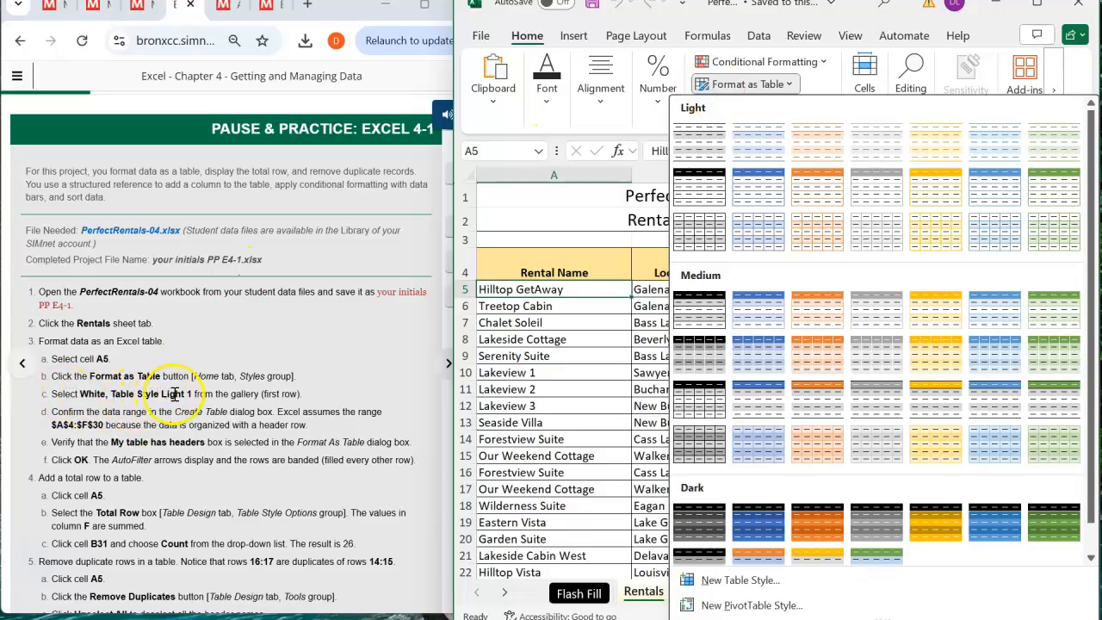
left_click(699, 151)
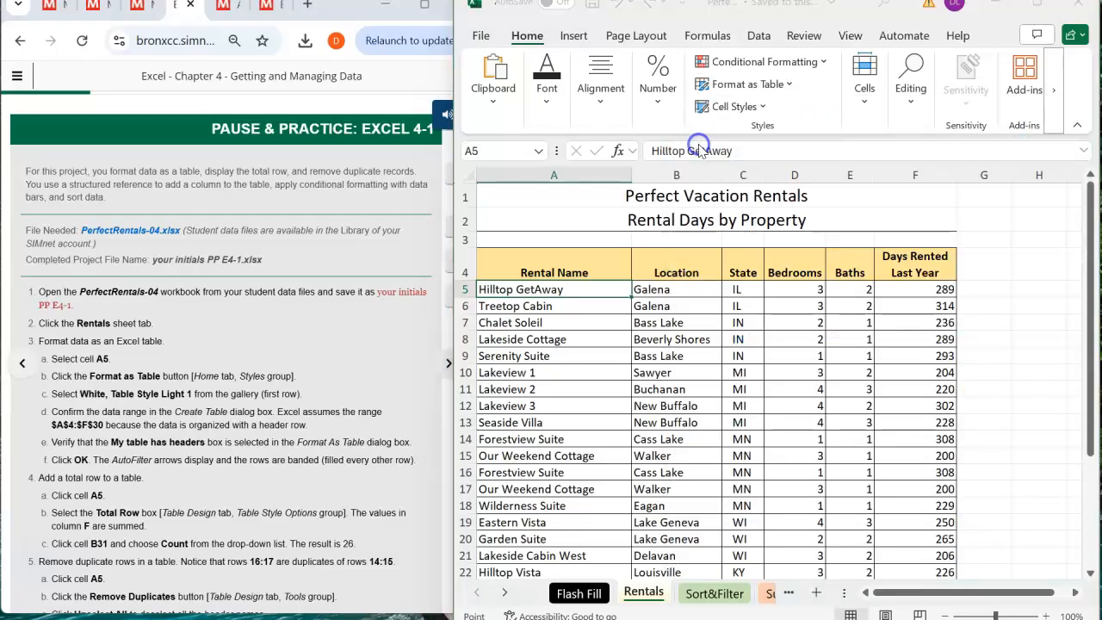
scroll(654, 258, "down", 1)
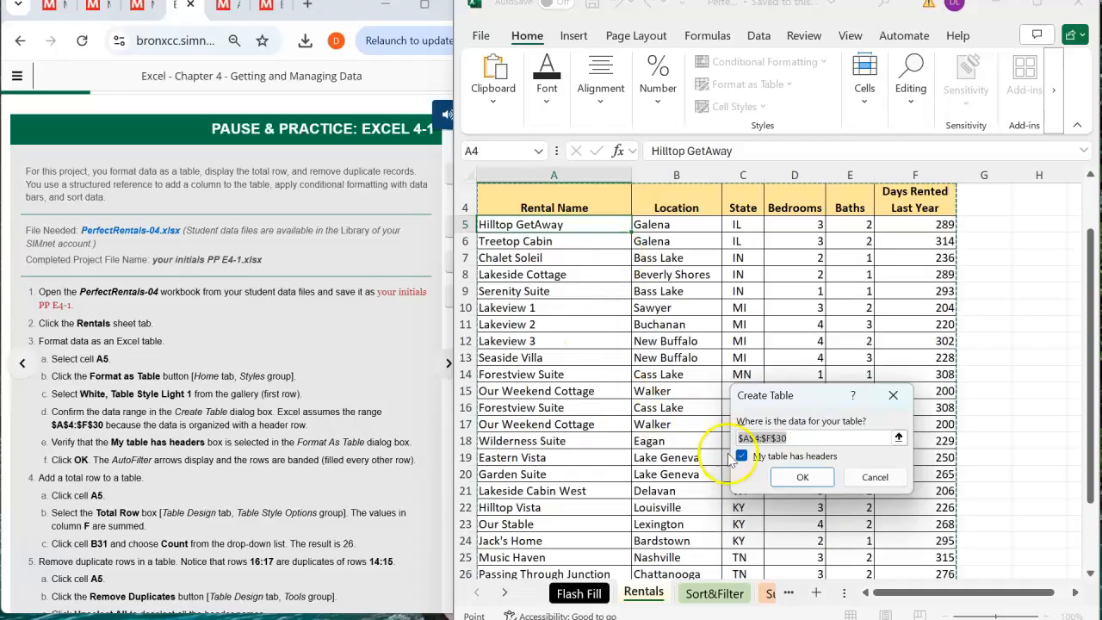
left_click(802, 479)
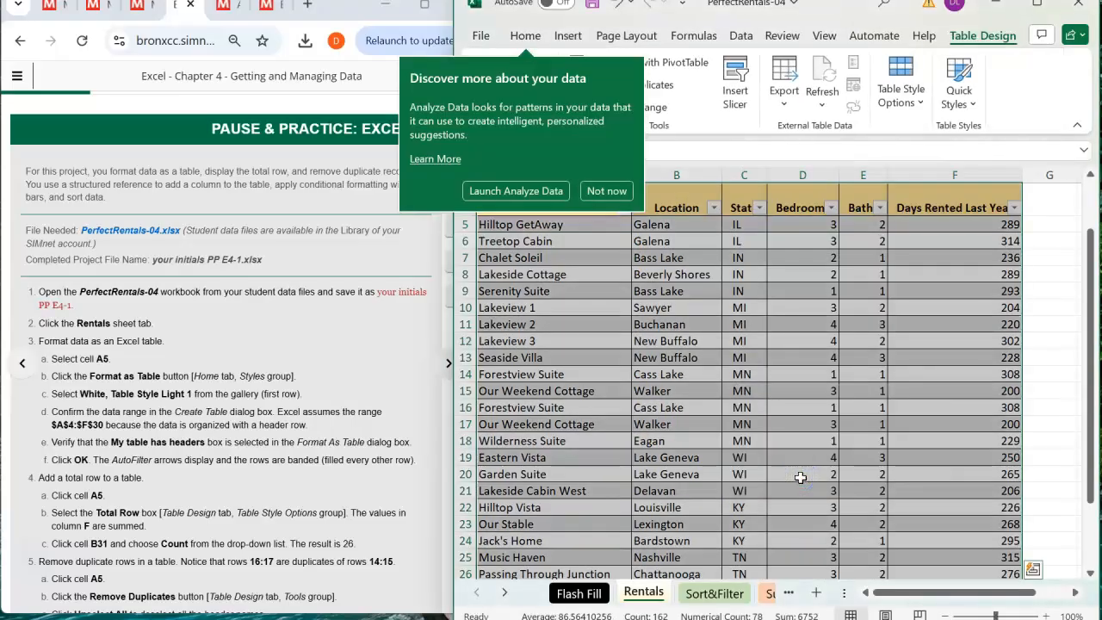
left_click(607, 191)
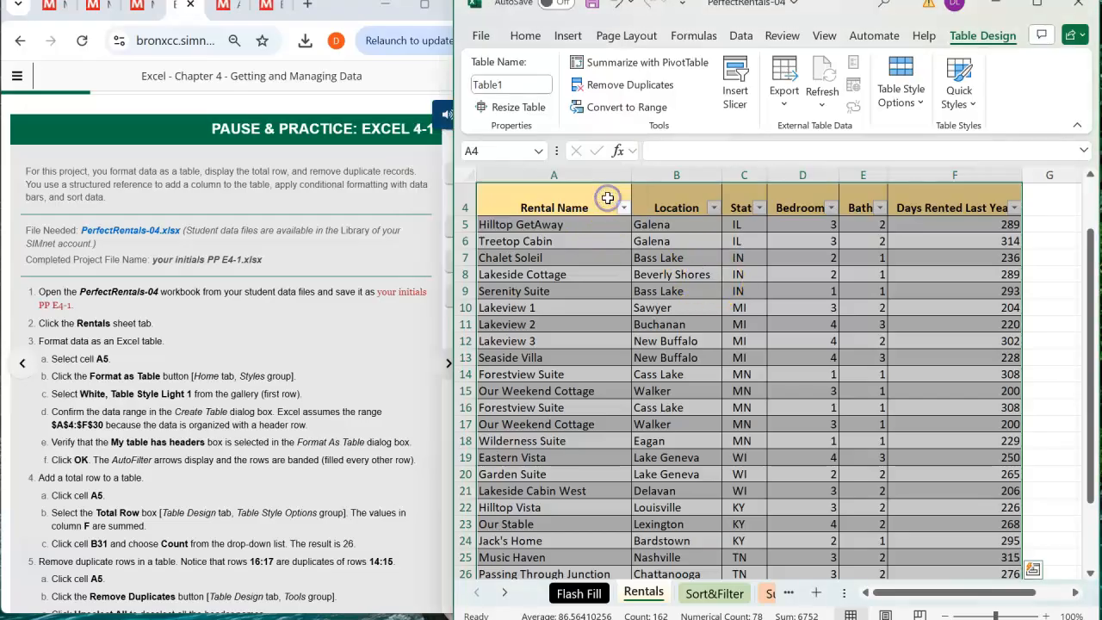
Look through the formatted rental table and undo the table formatting.
scroll(686, 464, "down", 1)
scroll(686, 464, "down", 3)
scroll(686, 464, "up", 2)
scroll(686, 464, "up", 2)
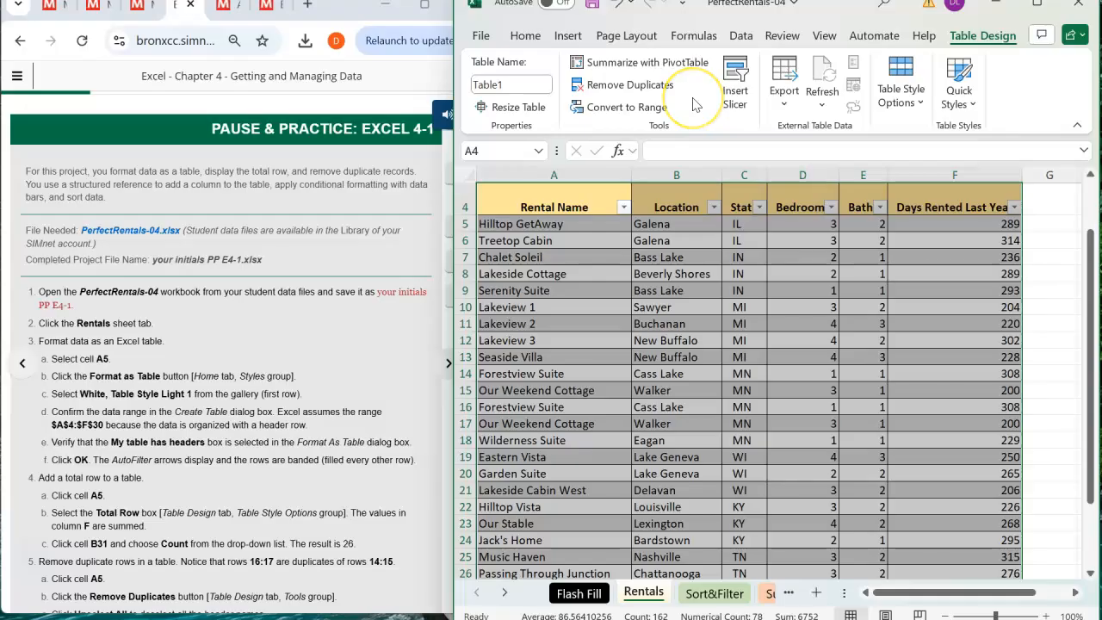
key("ctrl+z")
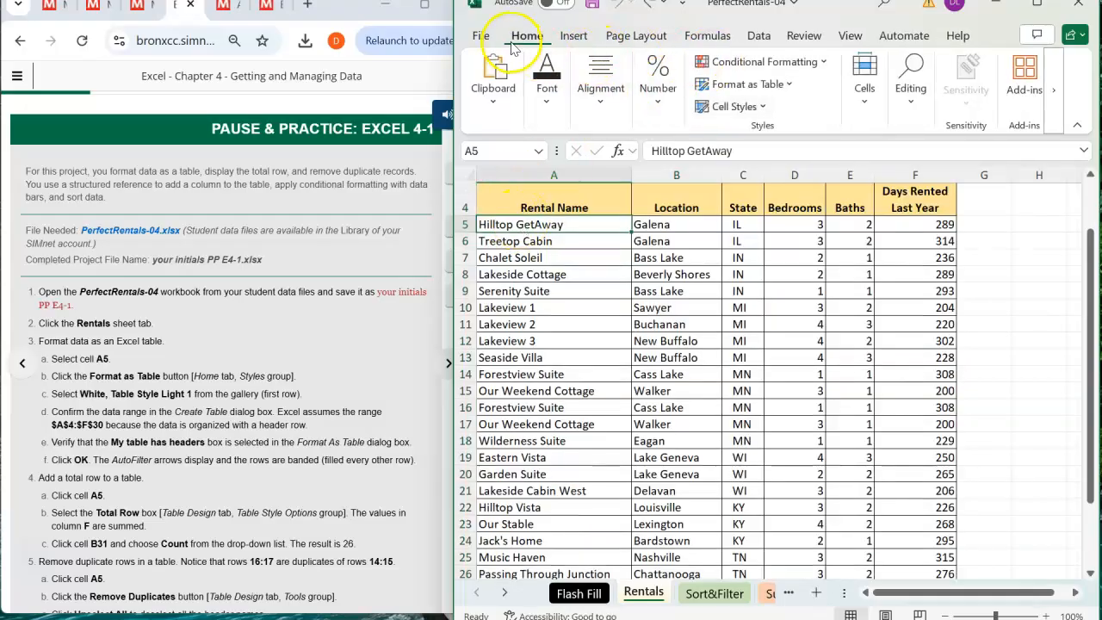
Apply White, Table Style Light 1 to the range $A$4:$F$30, using row 4 as the table headers.
left_click(758, 89)
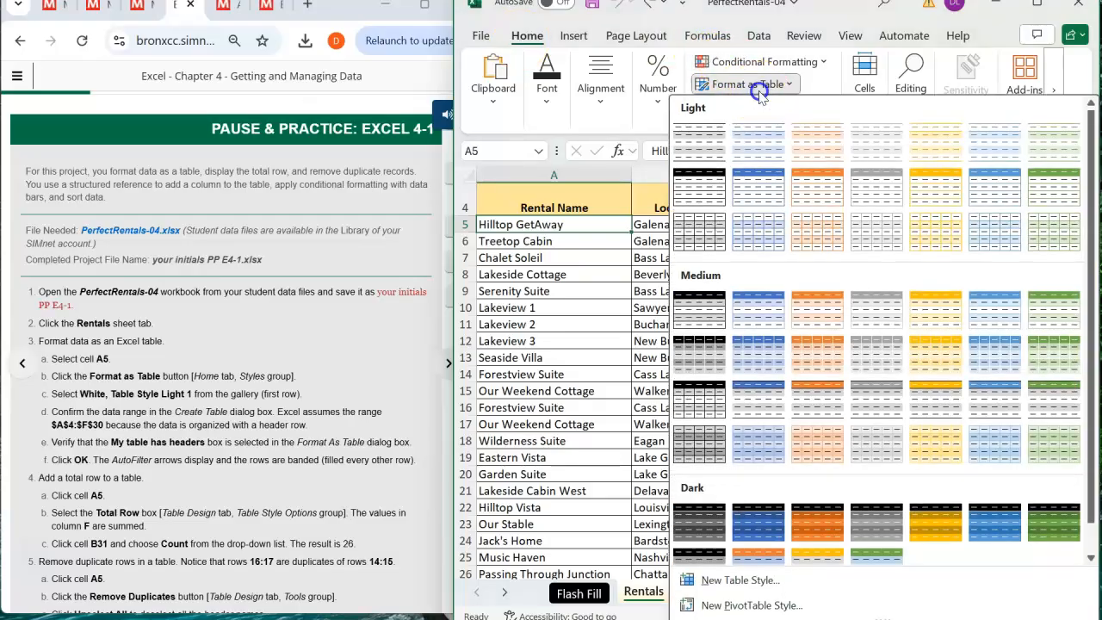
left_click(698, 141)
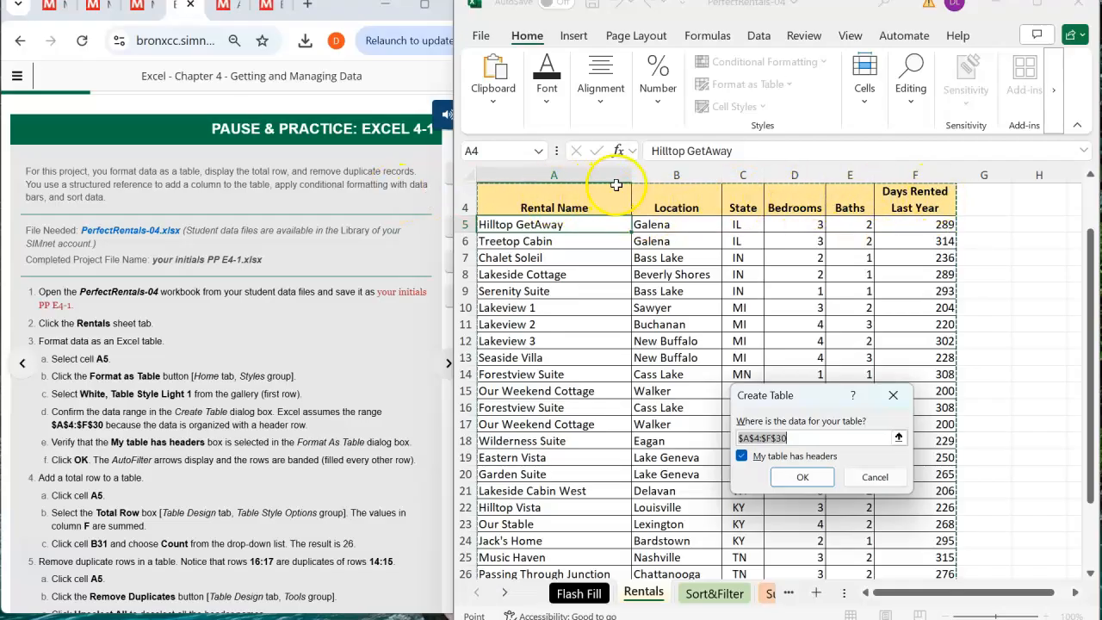
left_click(740, 458)
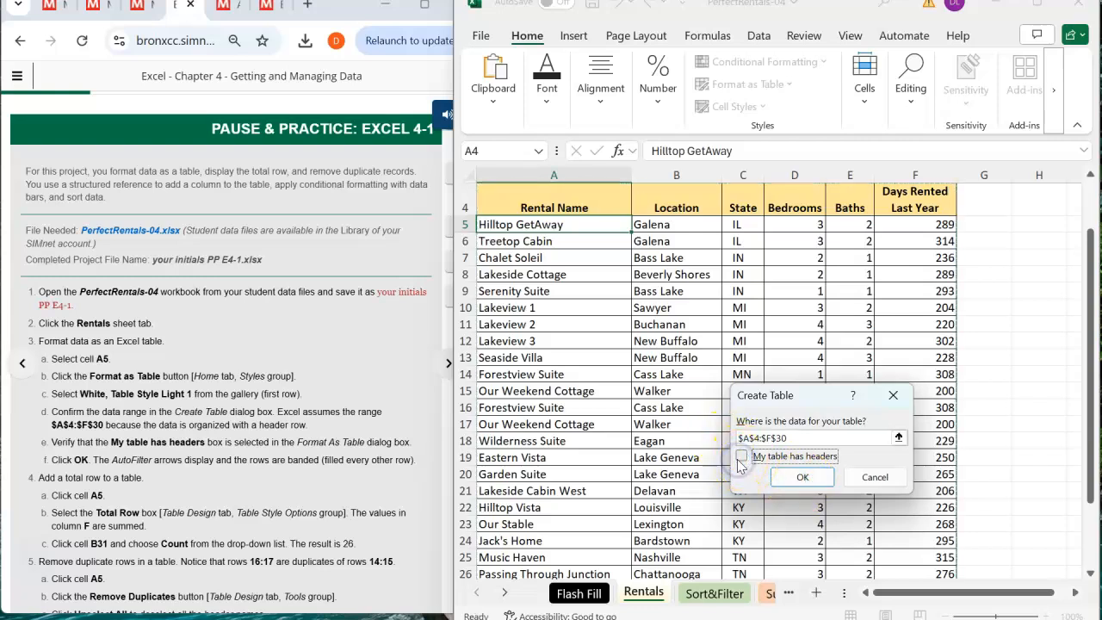
left_click(801, 477)
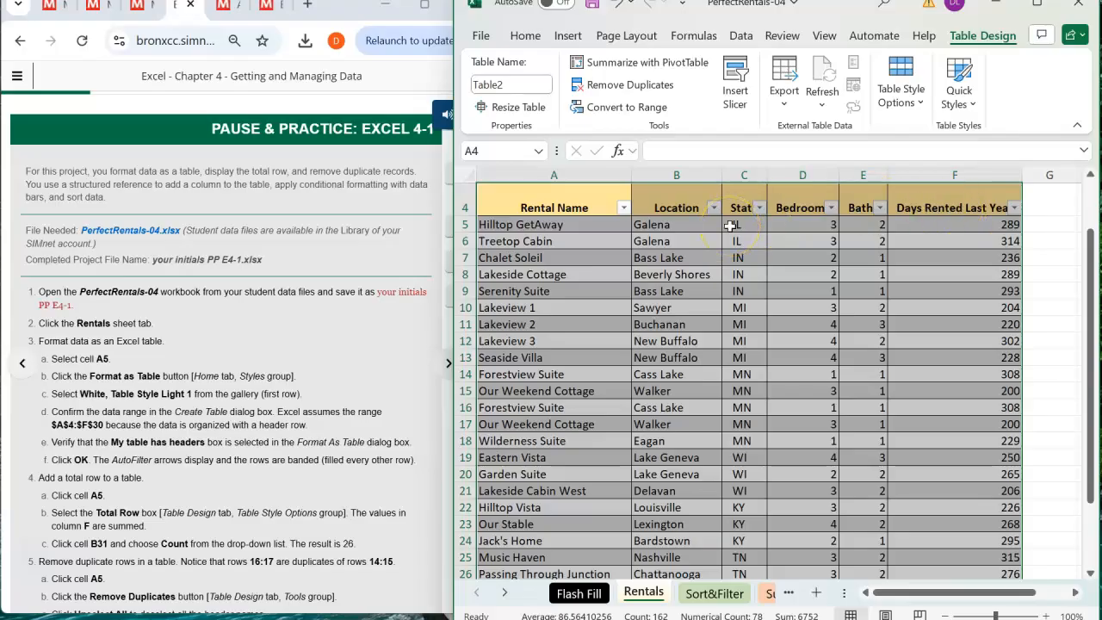
Read the instructions for adding a total row and removing duplicates, and look through the Rentals table to its last row.
scroll(322, 408, "down", 3)
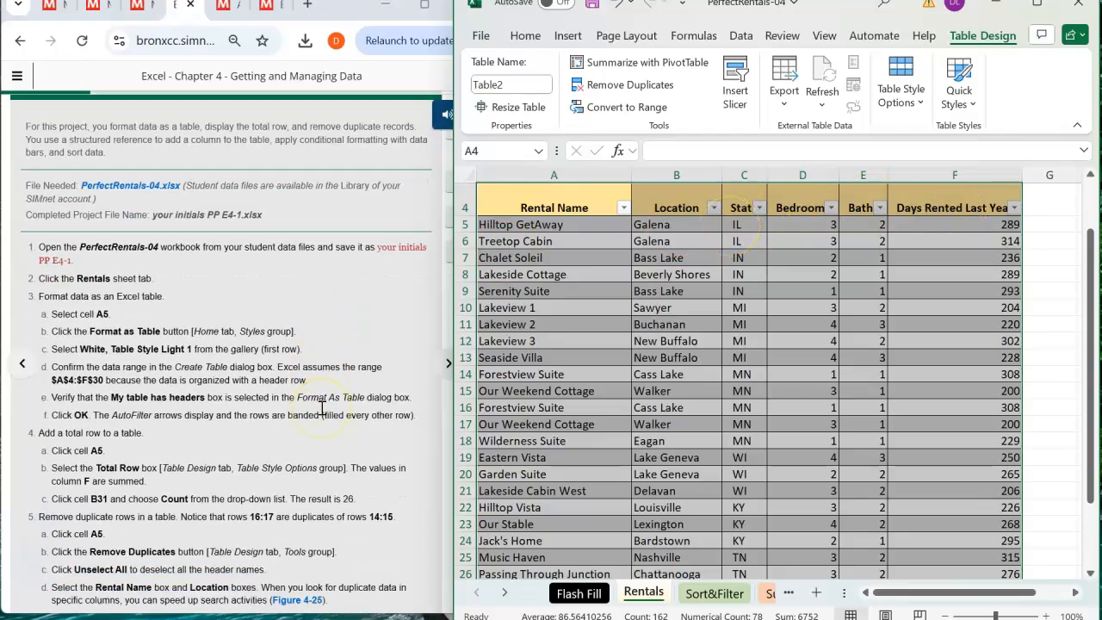
scroll(321, 408, "down", 1)
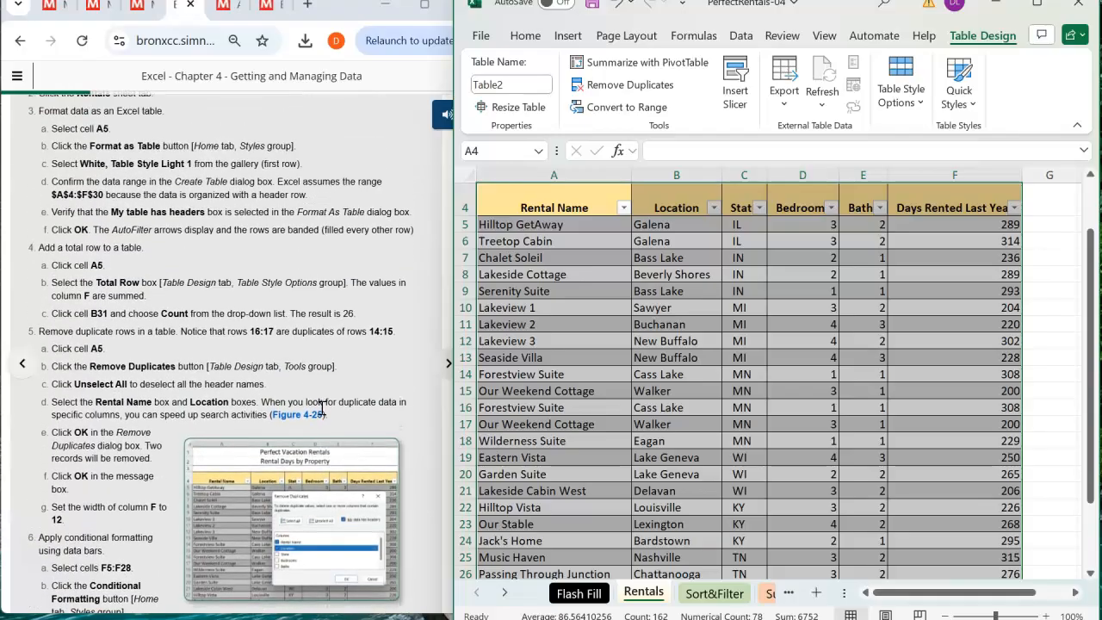
scroll(322, 408, "down", 2)
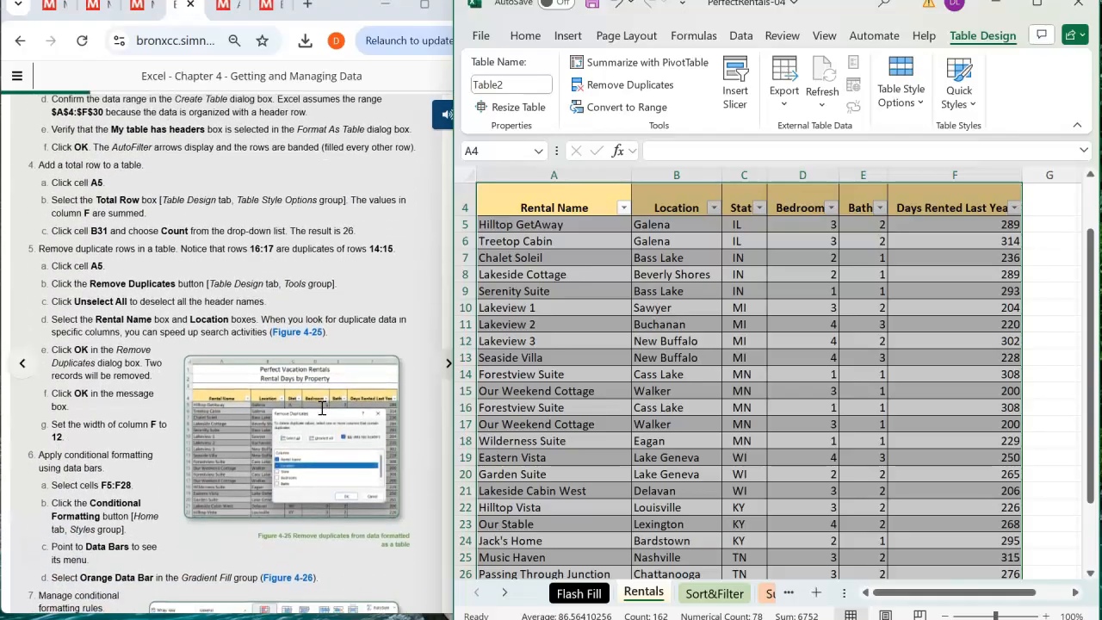
scroll(321, 408, "down", 1)
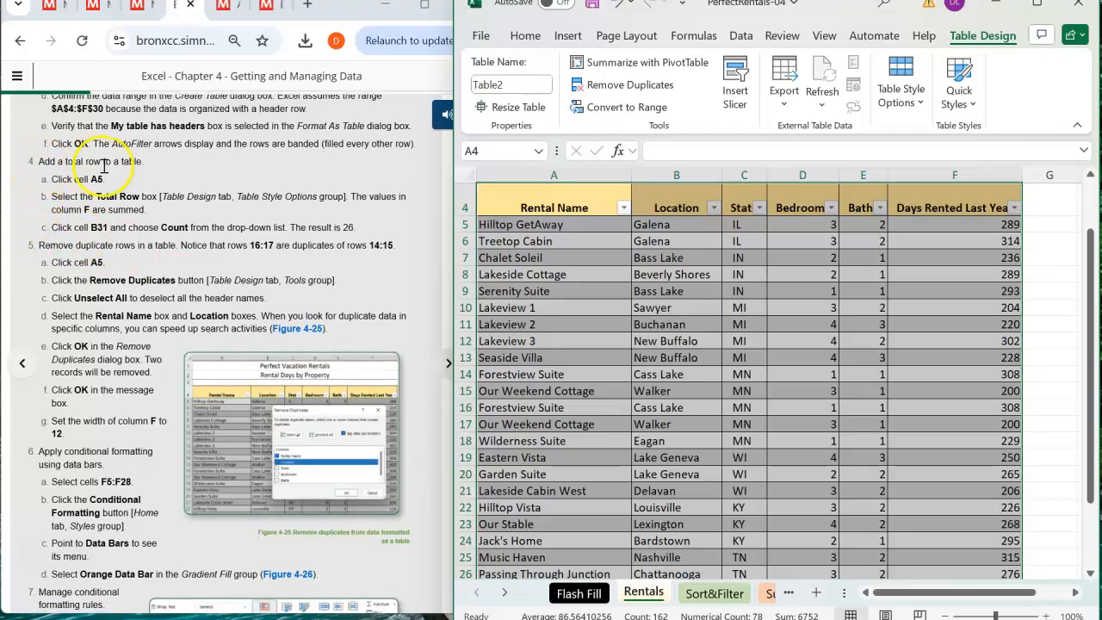
scroll(719, 352, "down", 2)
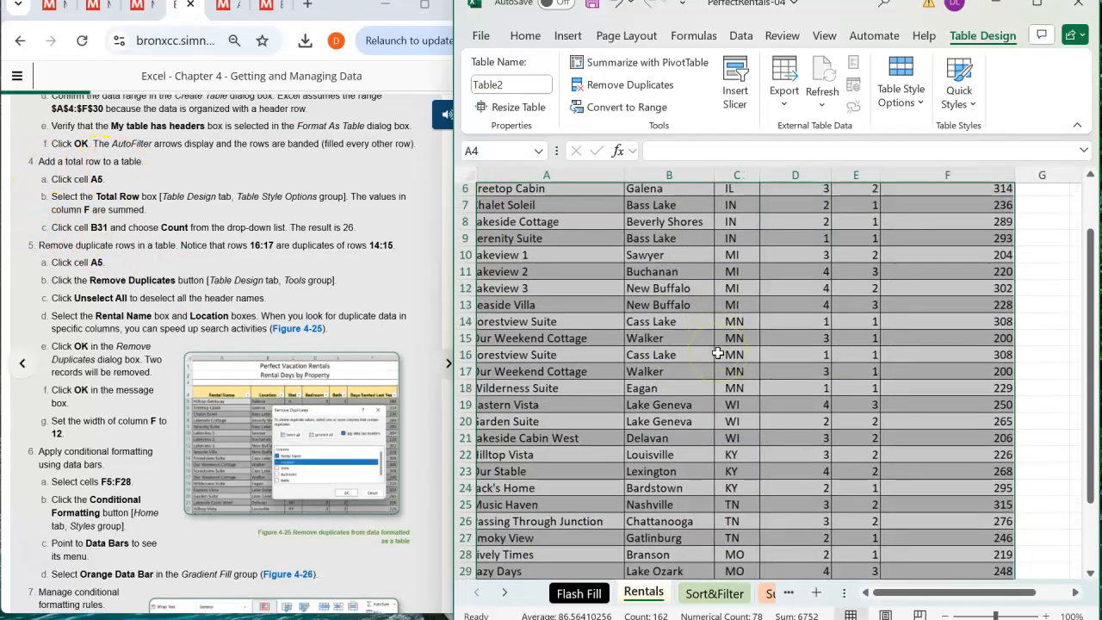
scroll(718, 353, "right", 1)
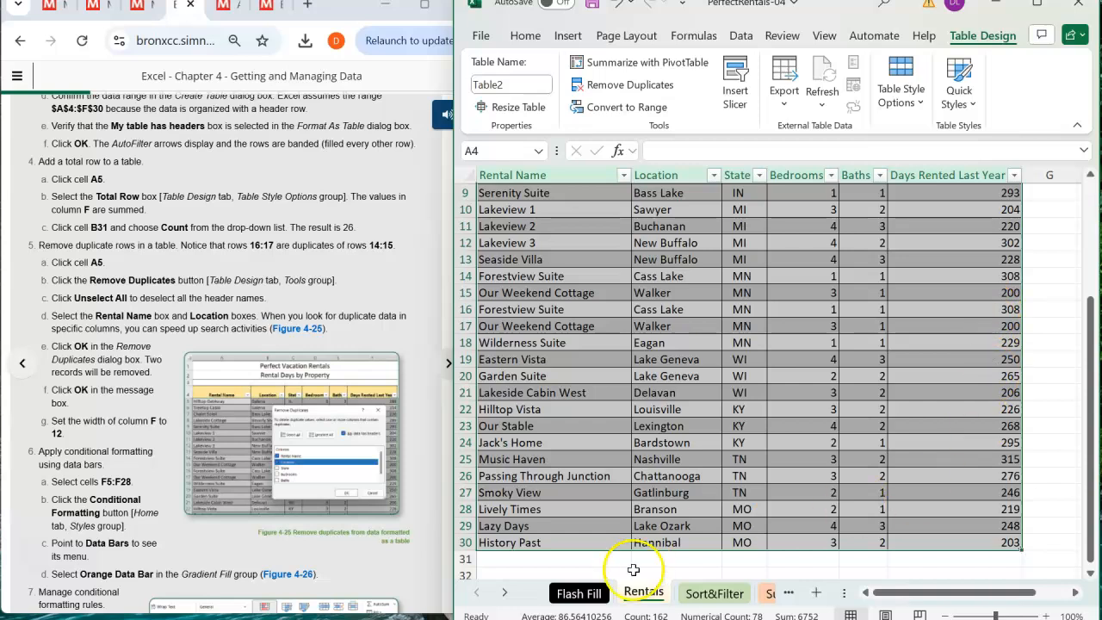
scroll(632, 570, "down", 1)
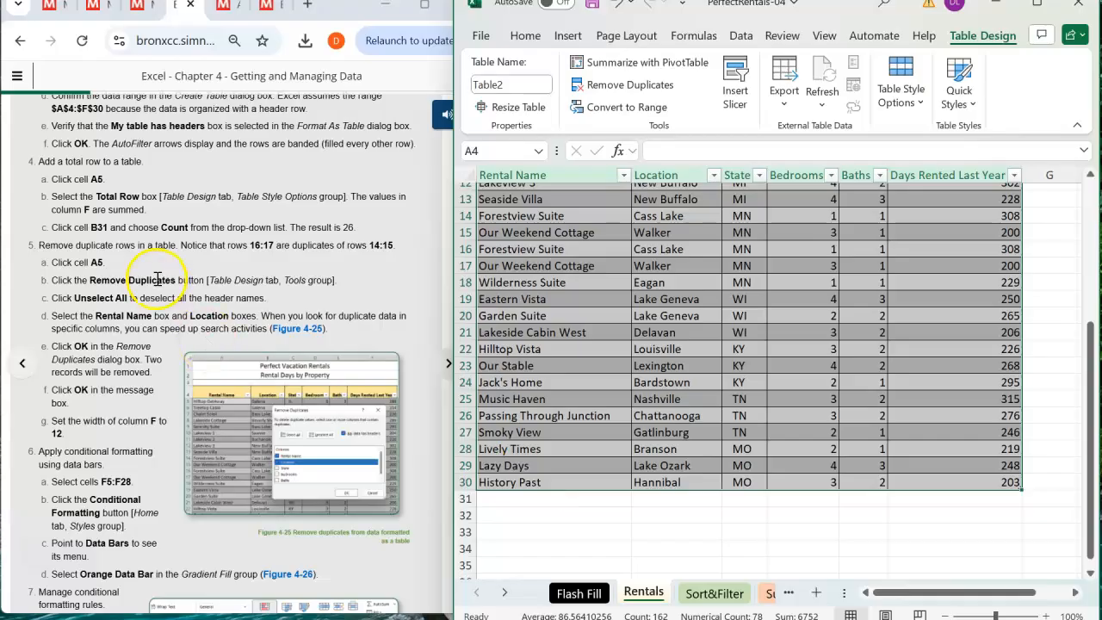
scroll(495, 231, "up", 4)
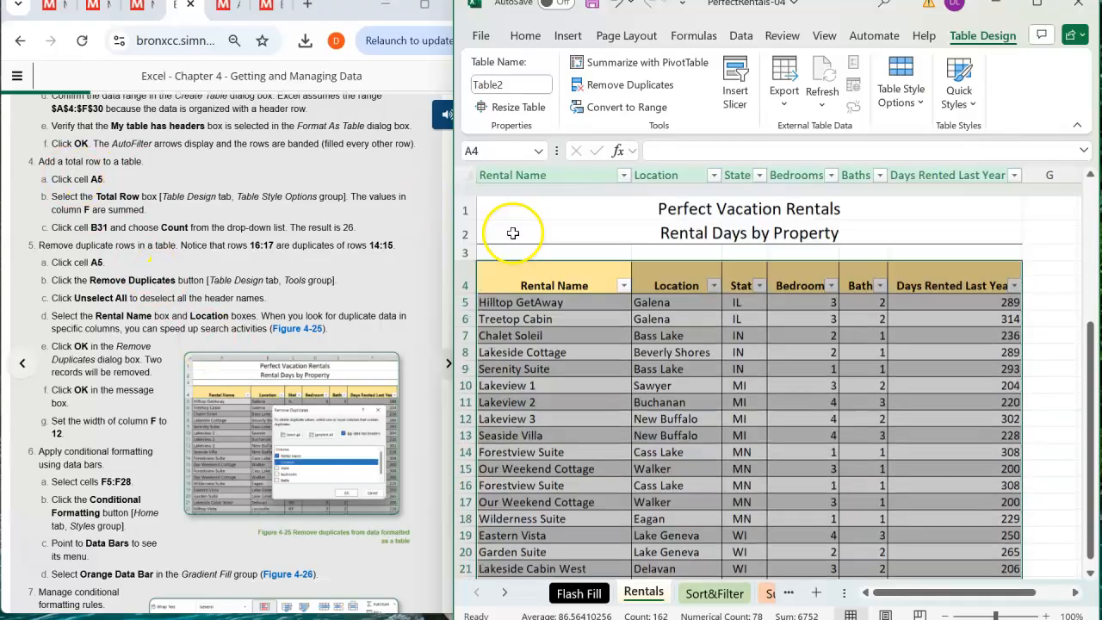
Select cell A5 and add a total row to the Rentals table.
left_click(523, 291)
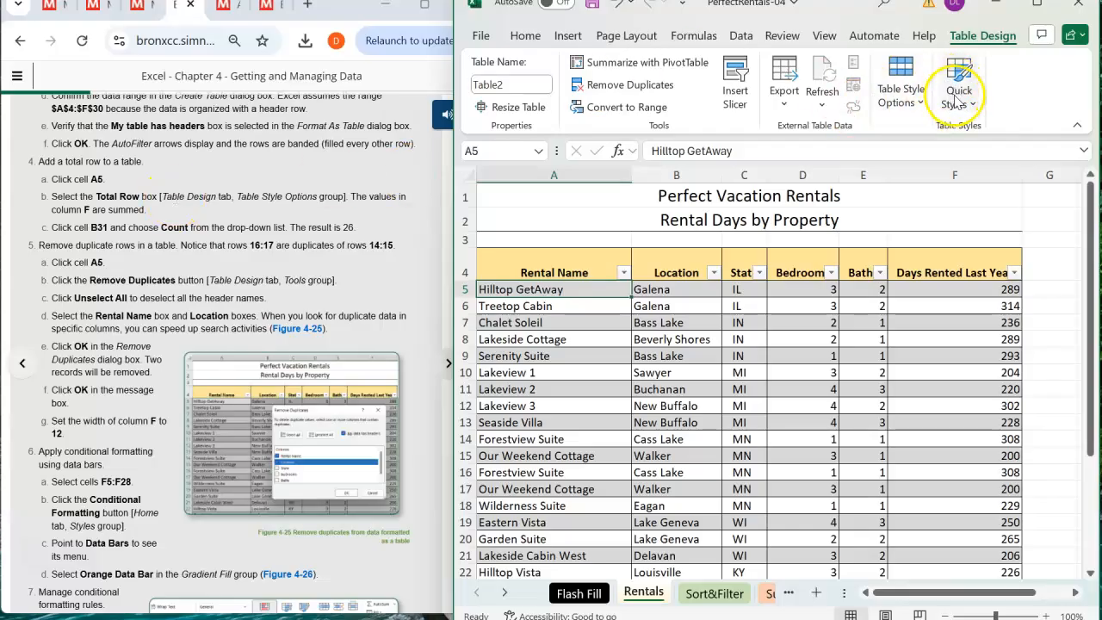
left_click(1038, 7)
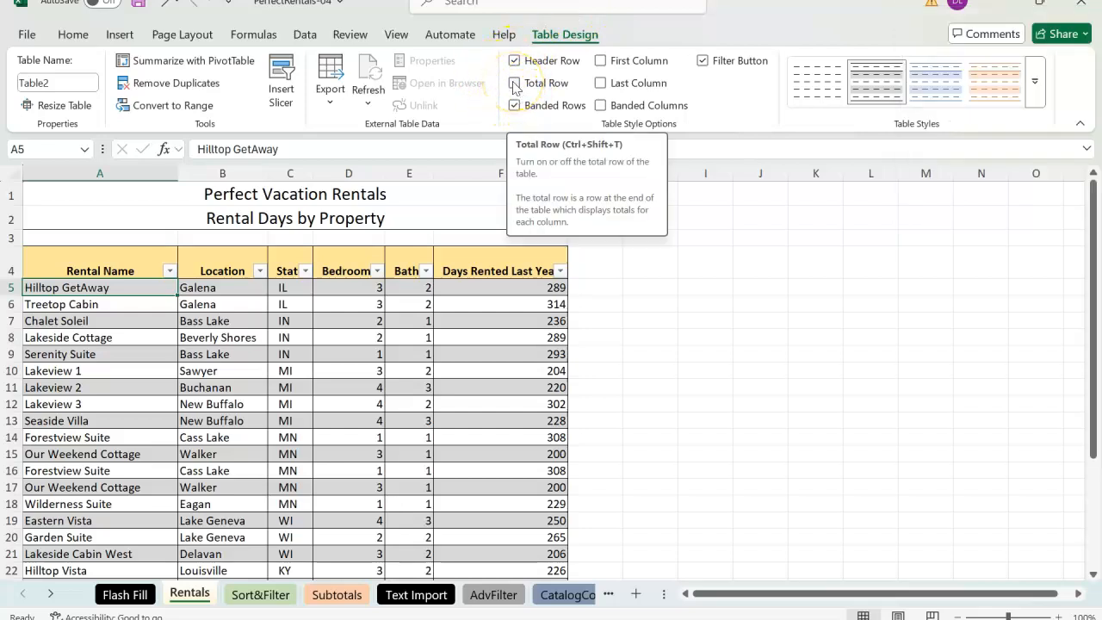
scroll(628, 289, "down", 3)
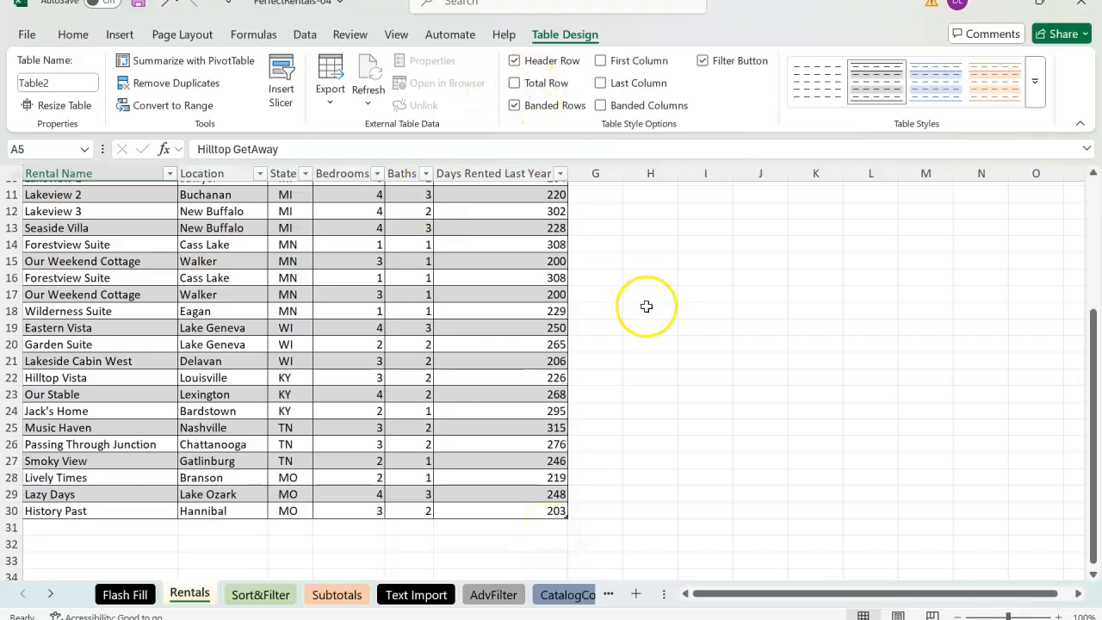
scroll(646, 306, "down", 1)
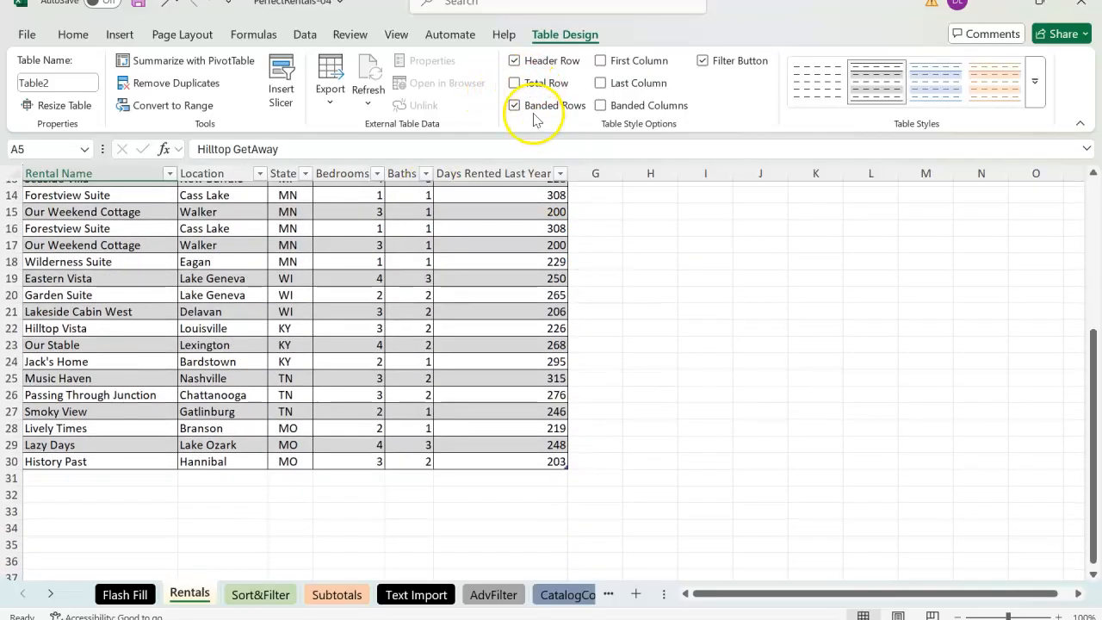
left_click(514, 84)
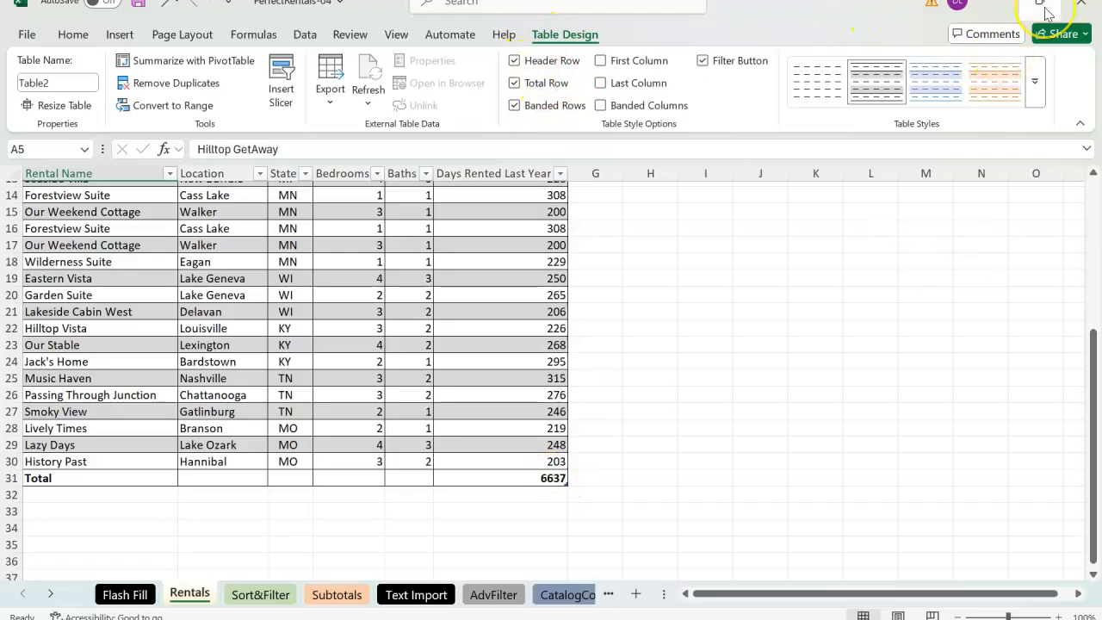
mouse_move(1046, 12)
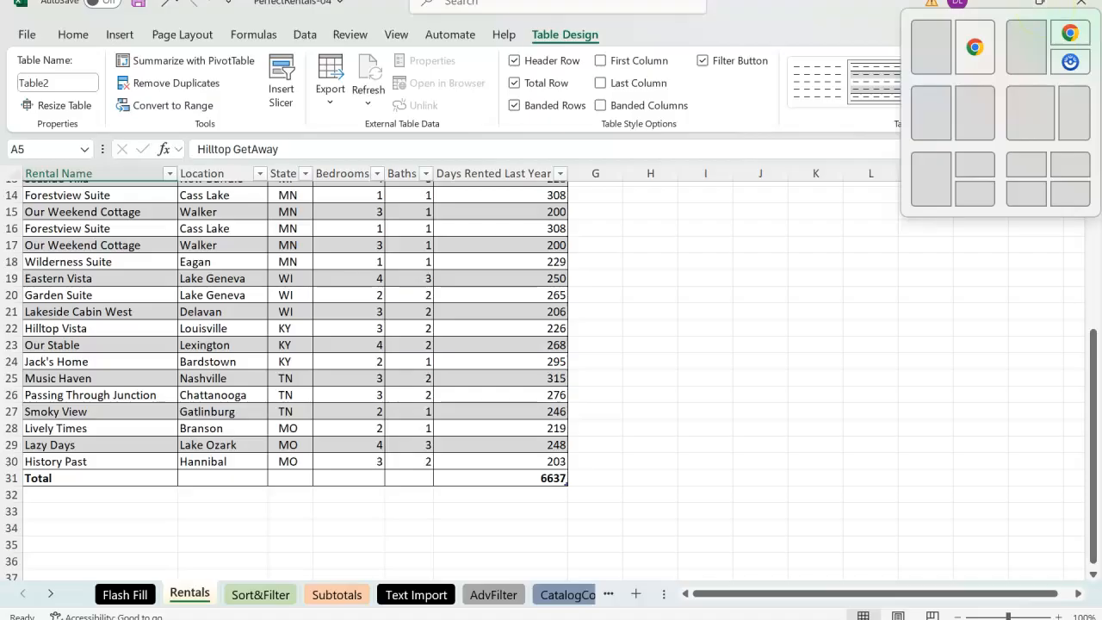
left_click(1039, 7)
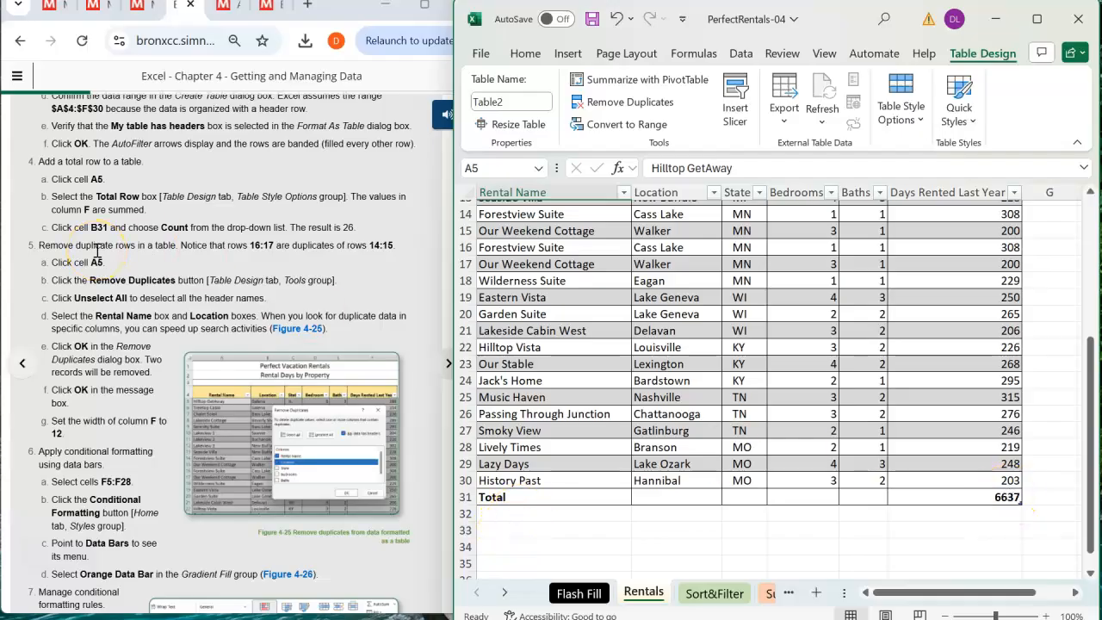
Set up Remove Duplicates on the table from cell A5, comparing only the Rental Name and Location columns.
scroll(97, 249, "down", 1)
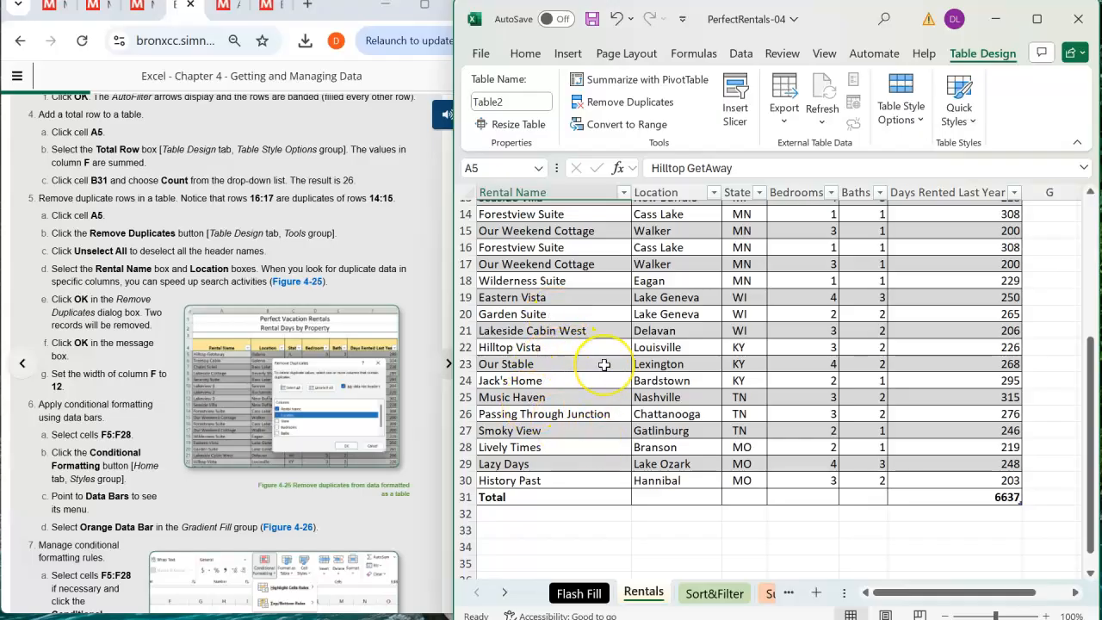
scroll(603, 363, "up", 1)
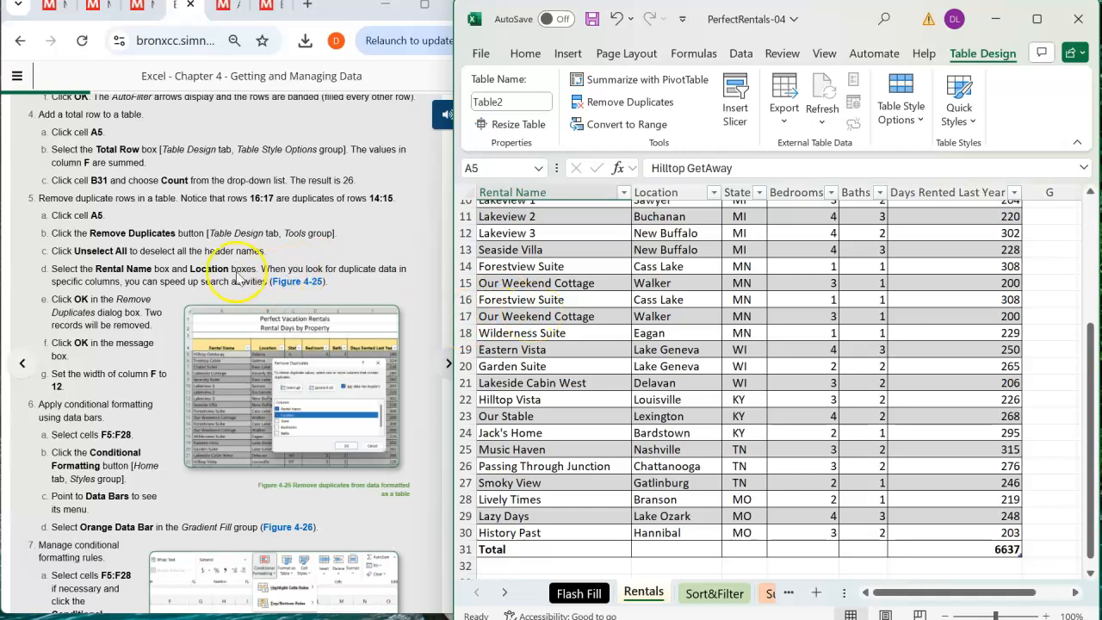
scroll(548, 267, "up", 3)
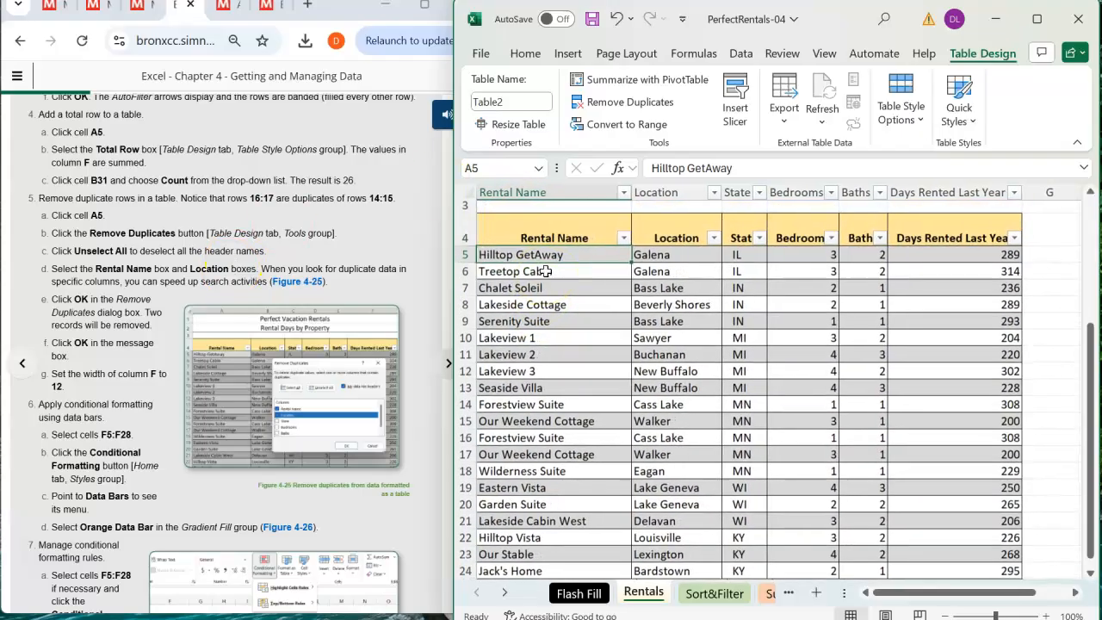
left_click(551, 255)
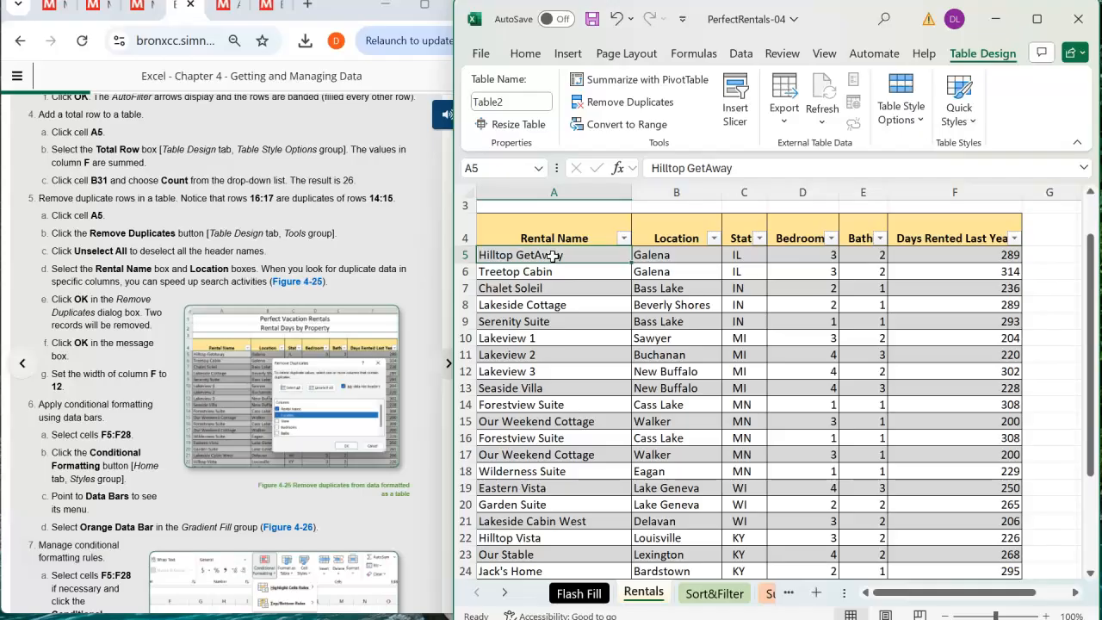
left_click(994, 55)
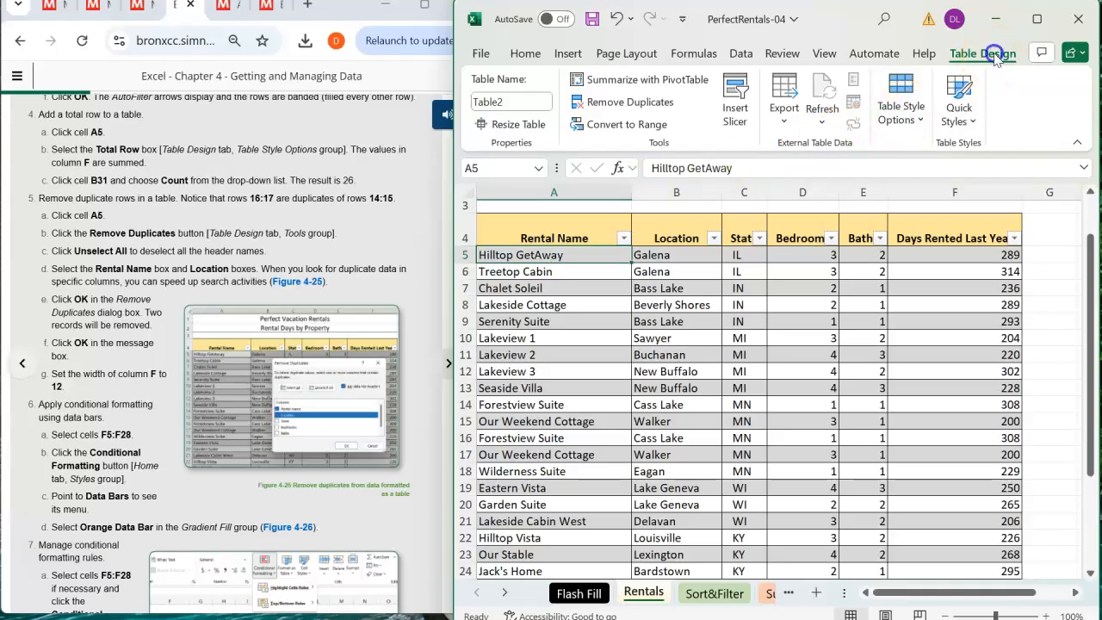
left_click(632, 103)
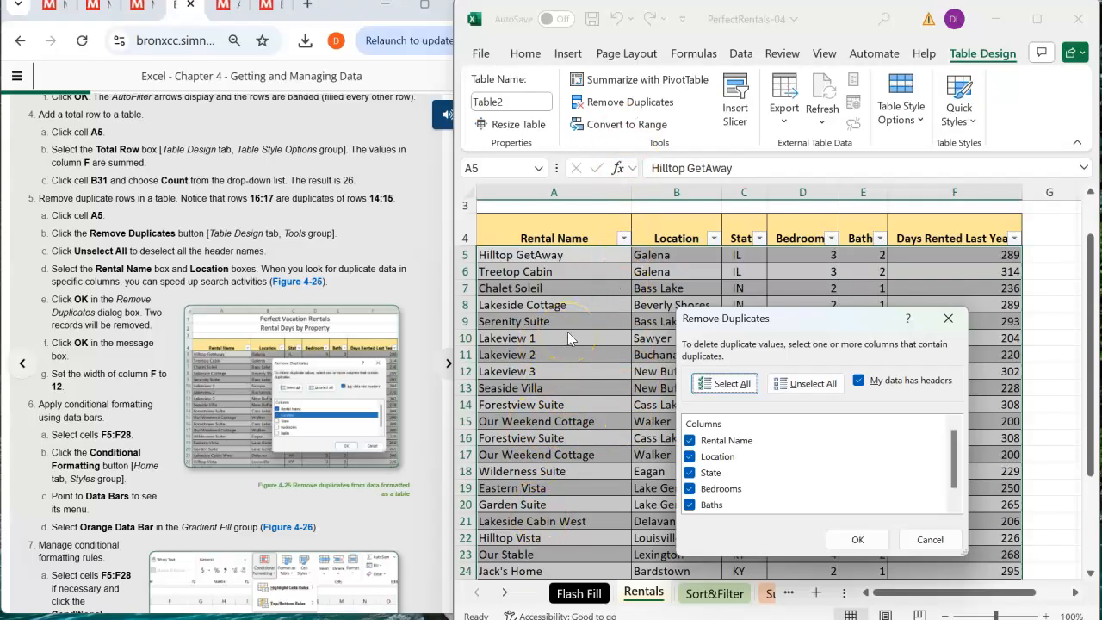
left_click(689, 440)
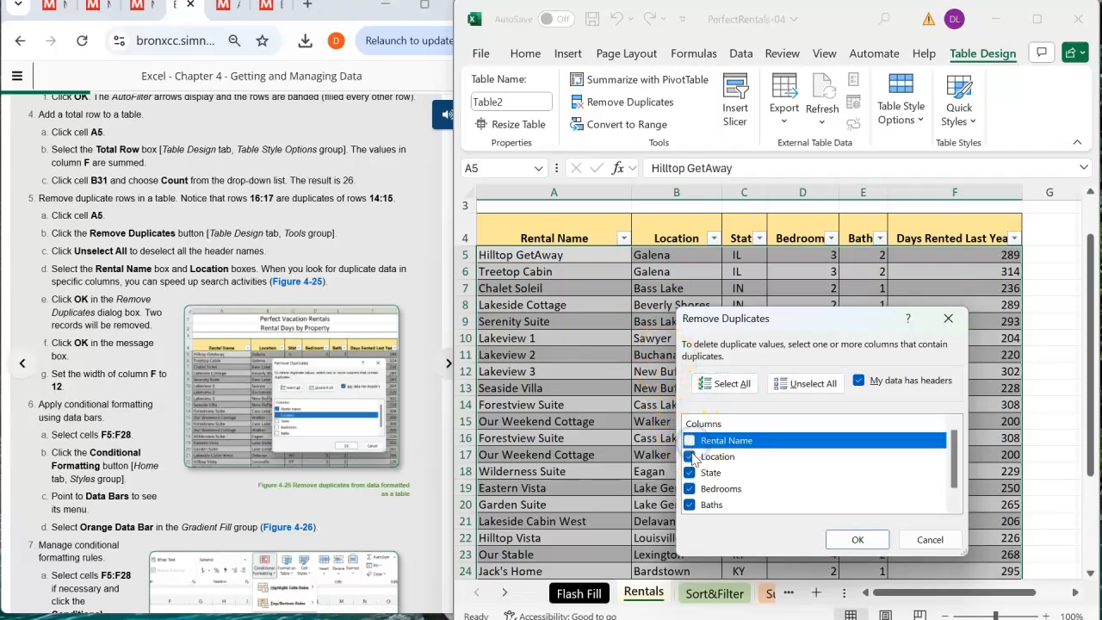
left_click(691, 457)
left_click(689, 473)
left_click(689, 488)
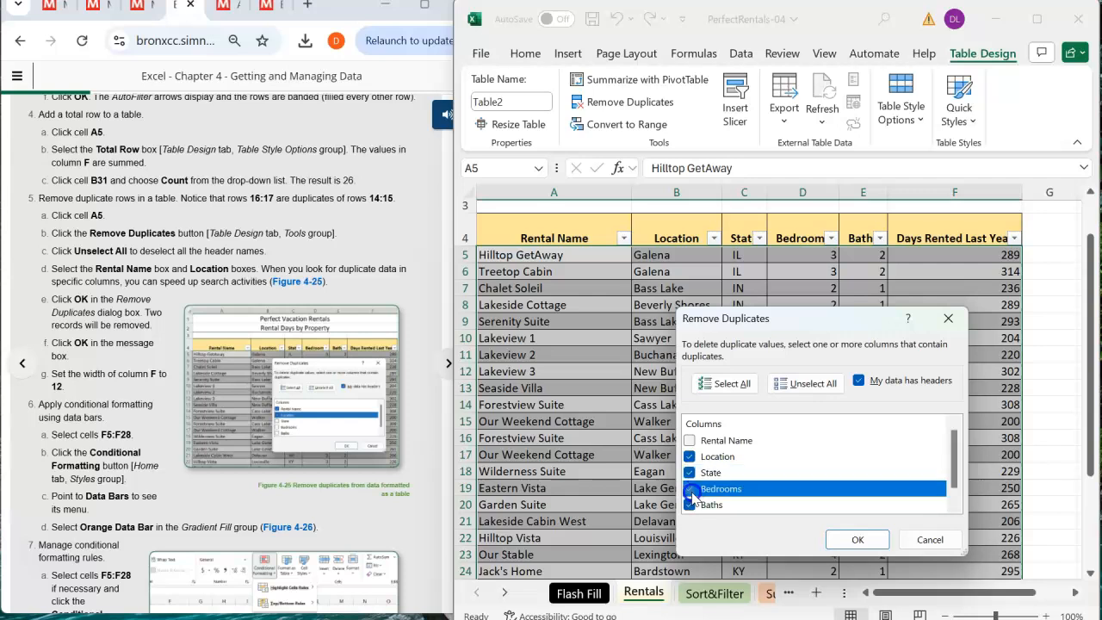
left_click(689, 506)
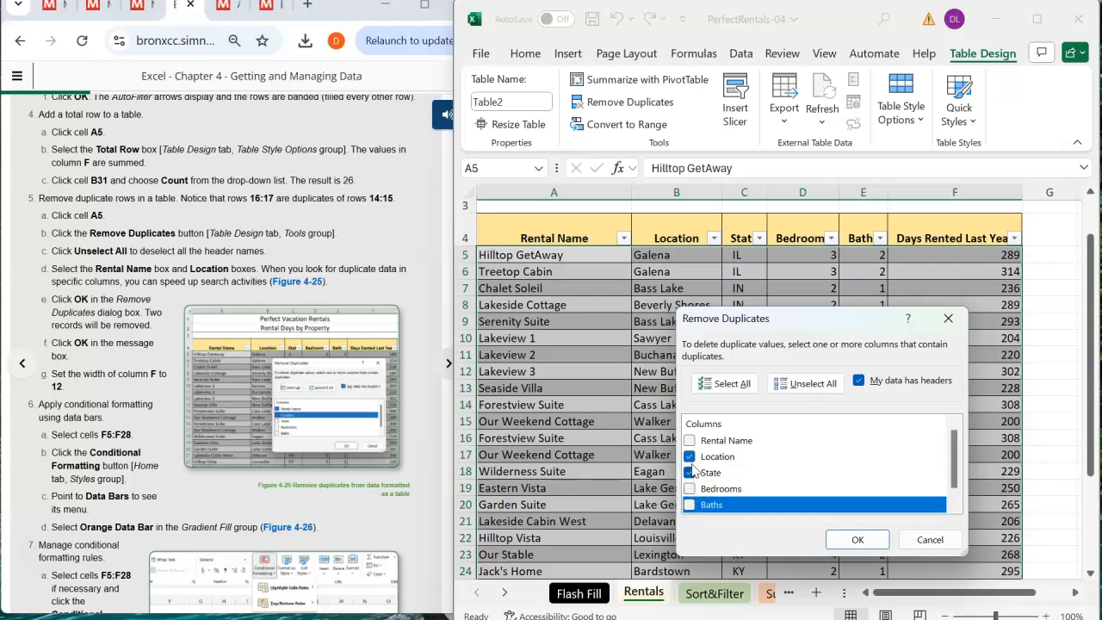
left_click(690, 473)
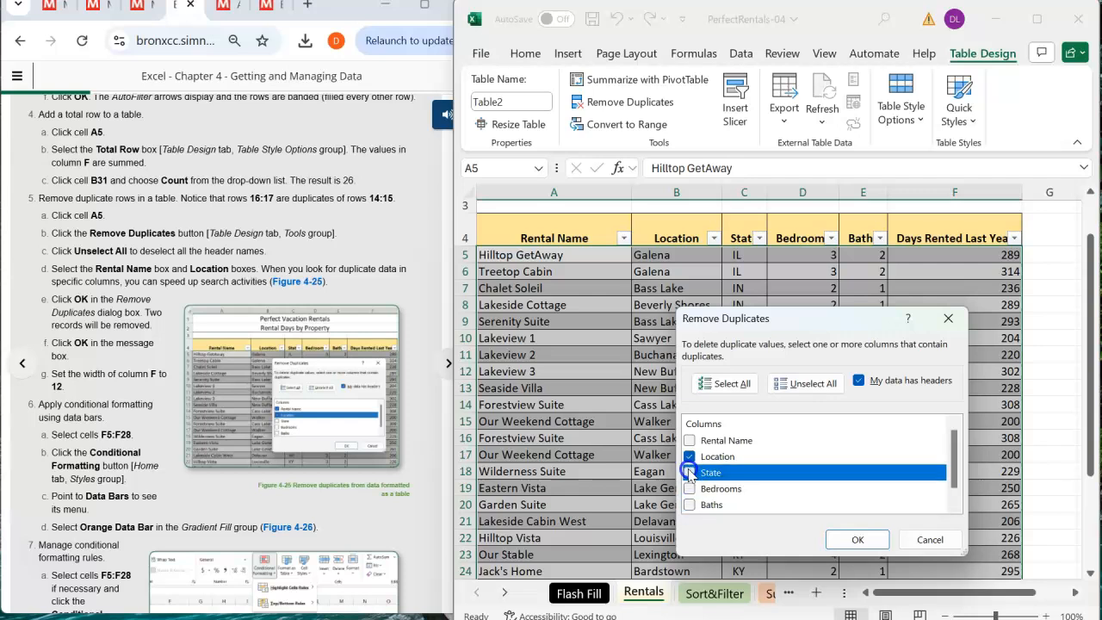
left_click(692, 440)
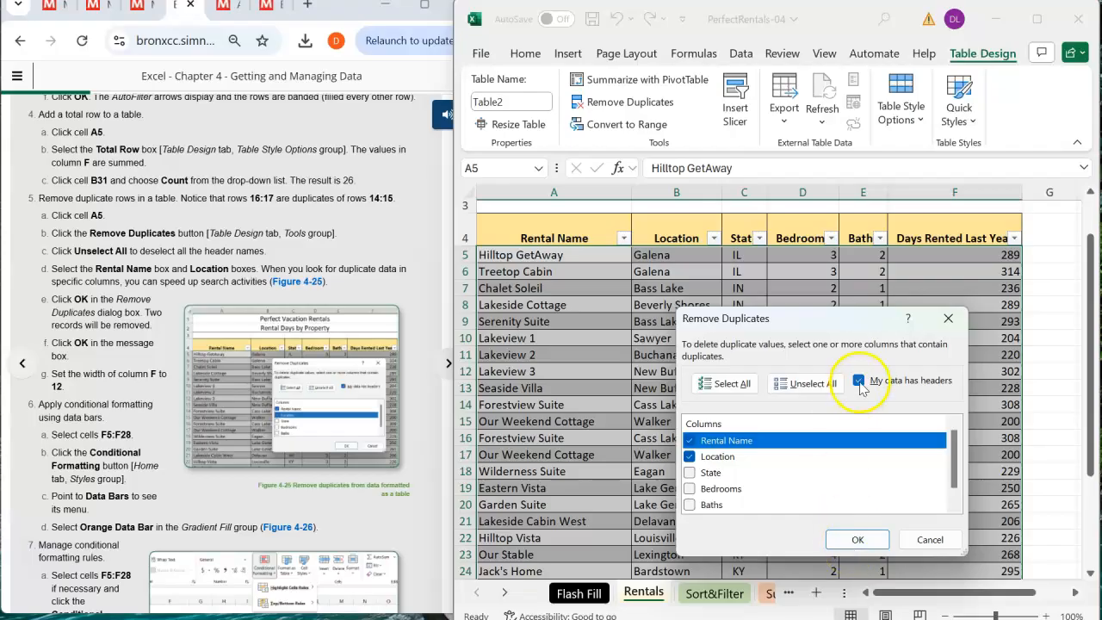
Remove the duplicate rows from the table using the chosen columns and dismiss the result message.
left_click_drag(855, 321, 723, 65)
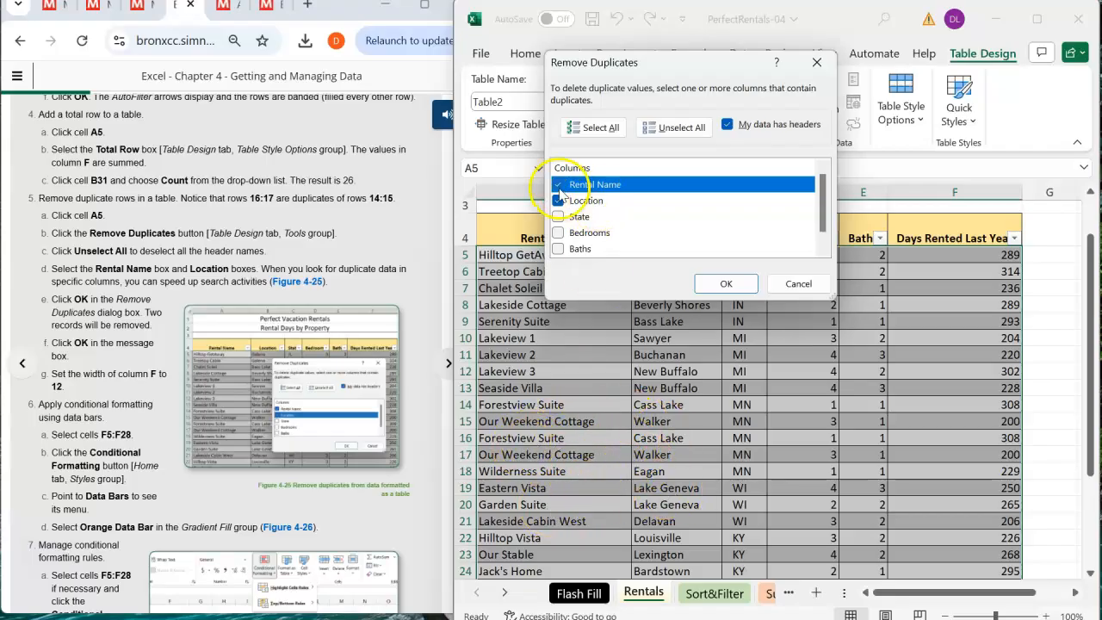
left_click(726, 284)
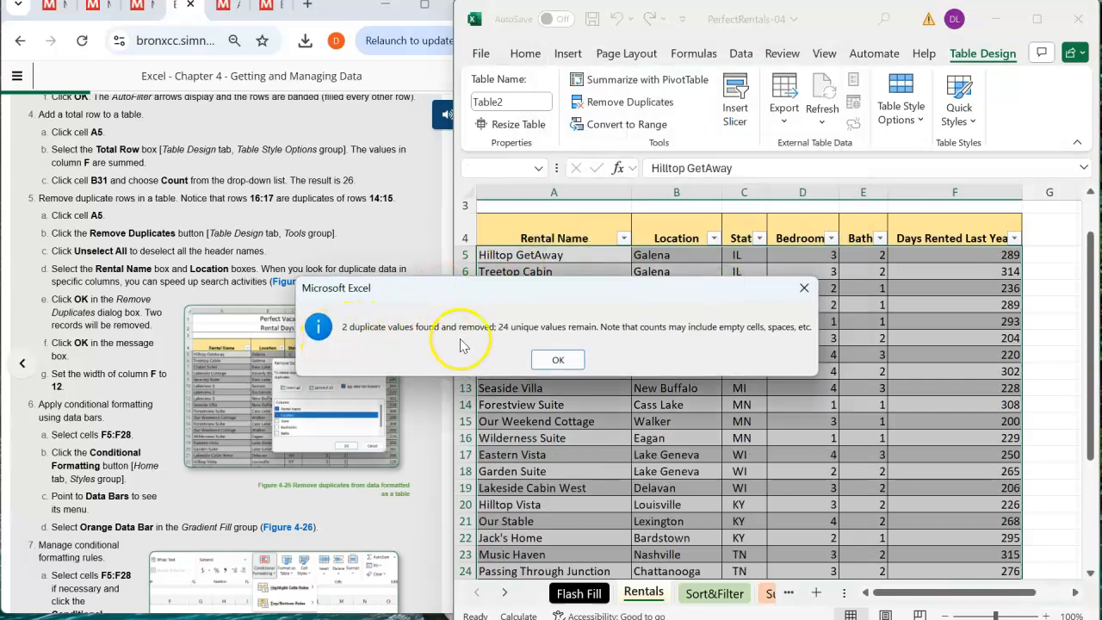
left_click(558, 360)
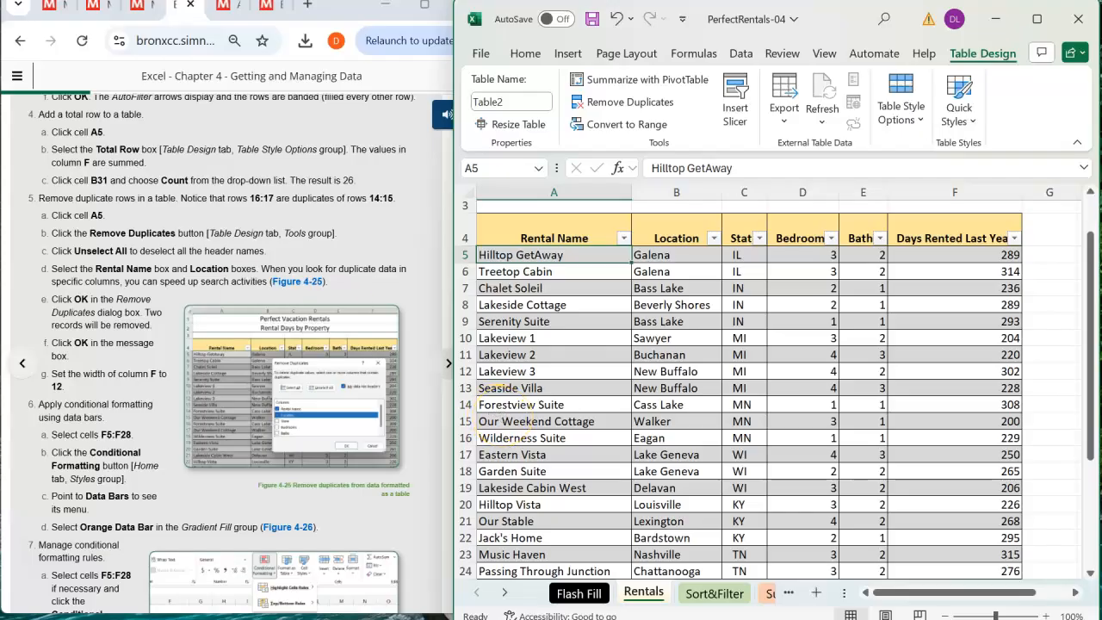
Set the width of column F on the Rentals sheet to 12.
scroll(59, 330, "down", 1)
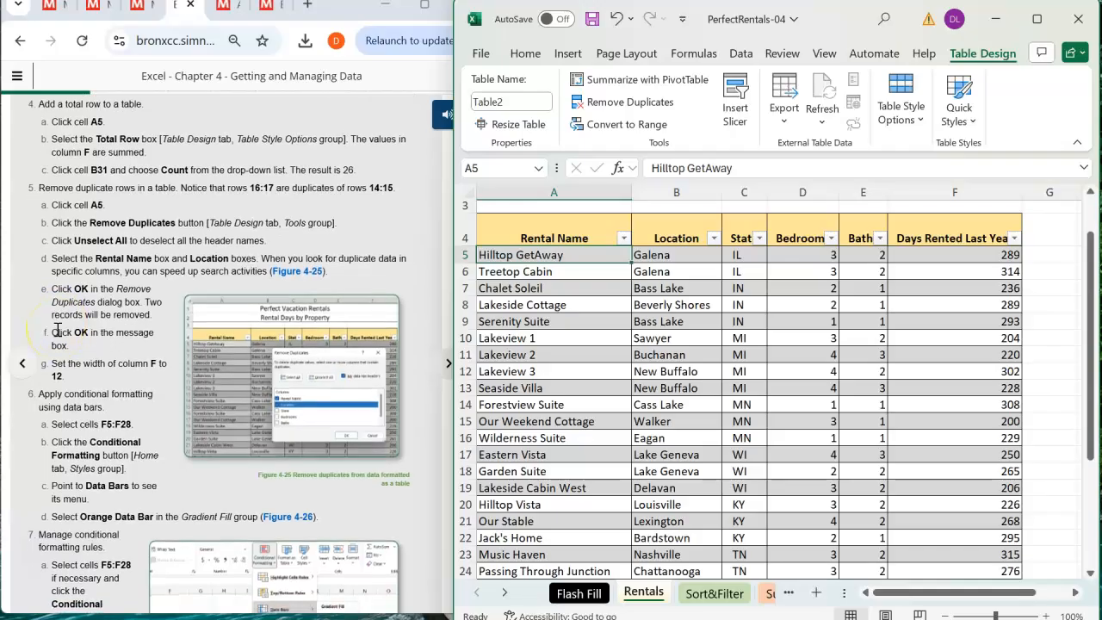
scroll(58, 330, "down", 2)
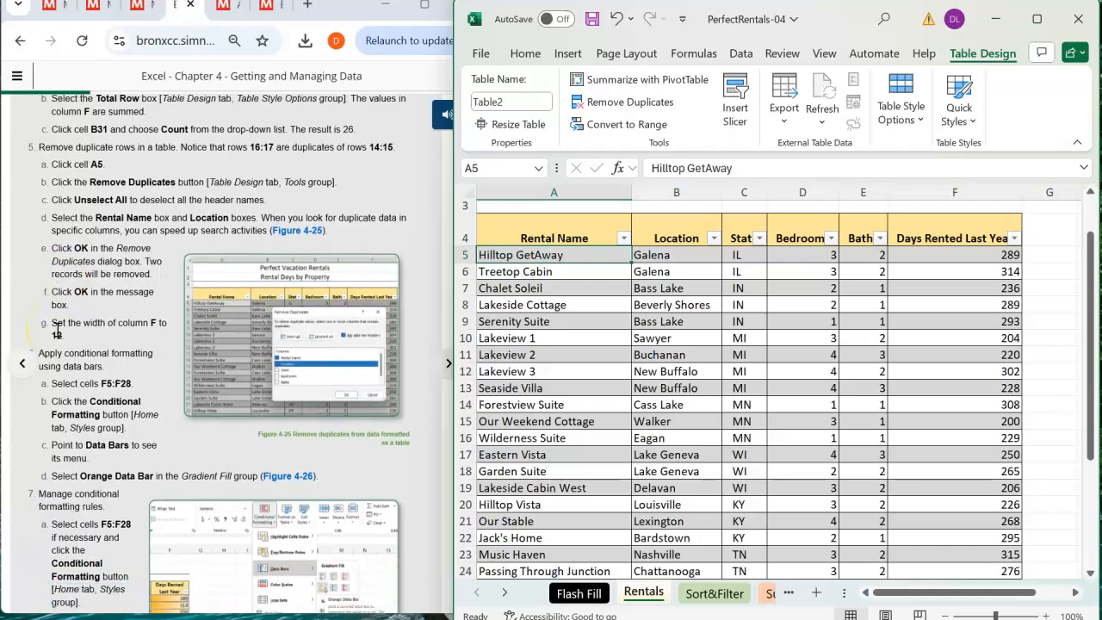
scroll(58, 329, "down", 1)
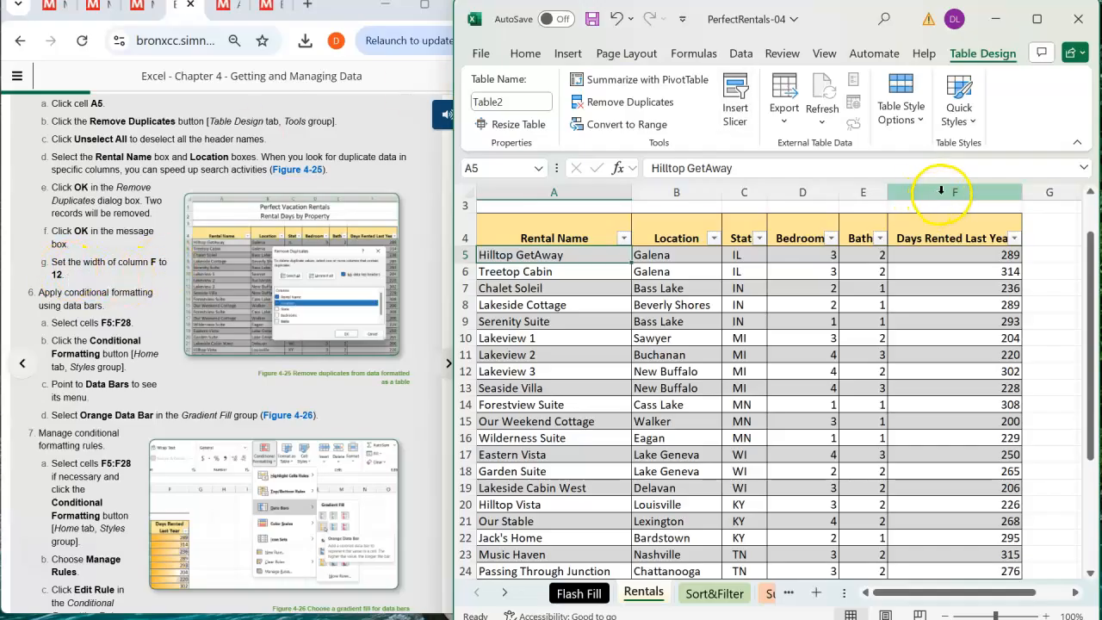
left_click(941, 191)
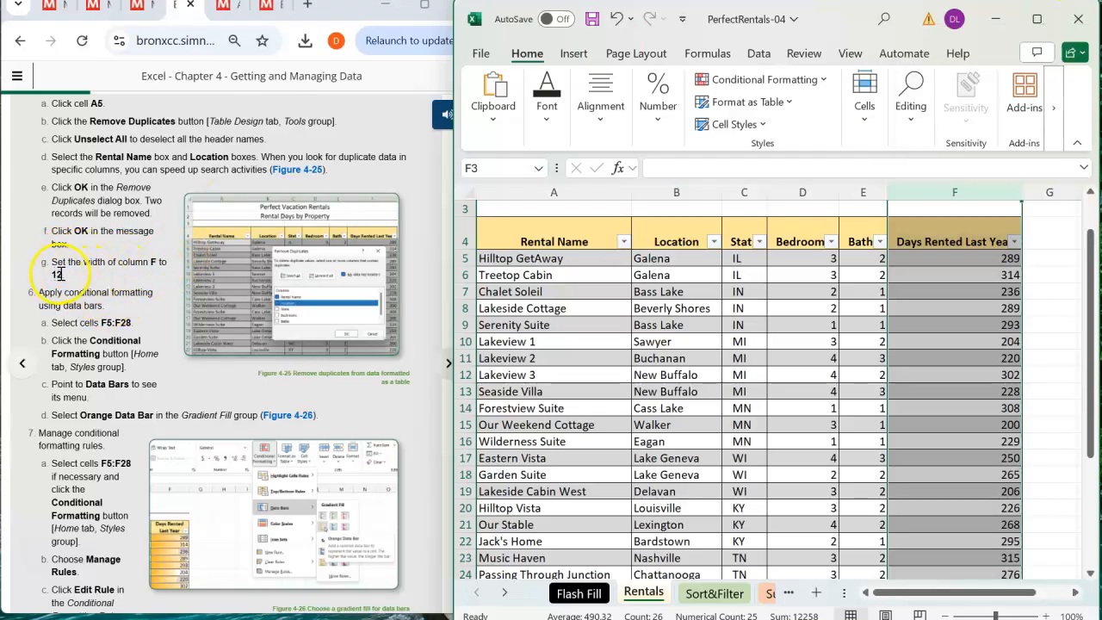
left_click(1027, 19)
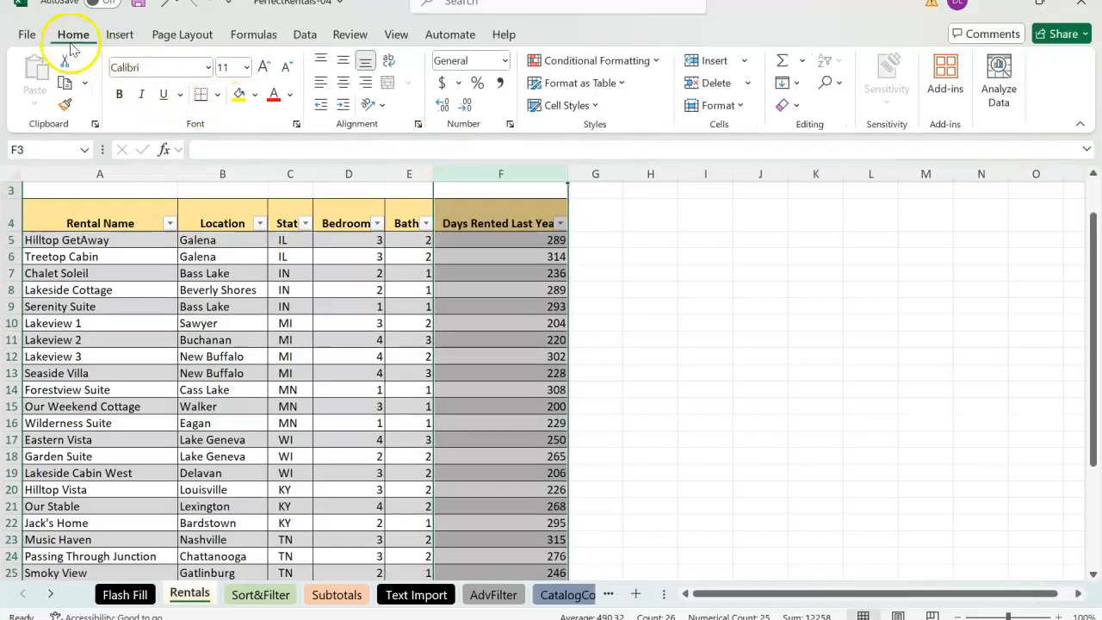
left_click(737, 111)
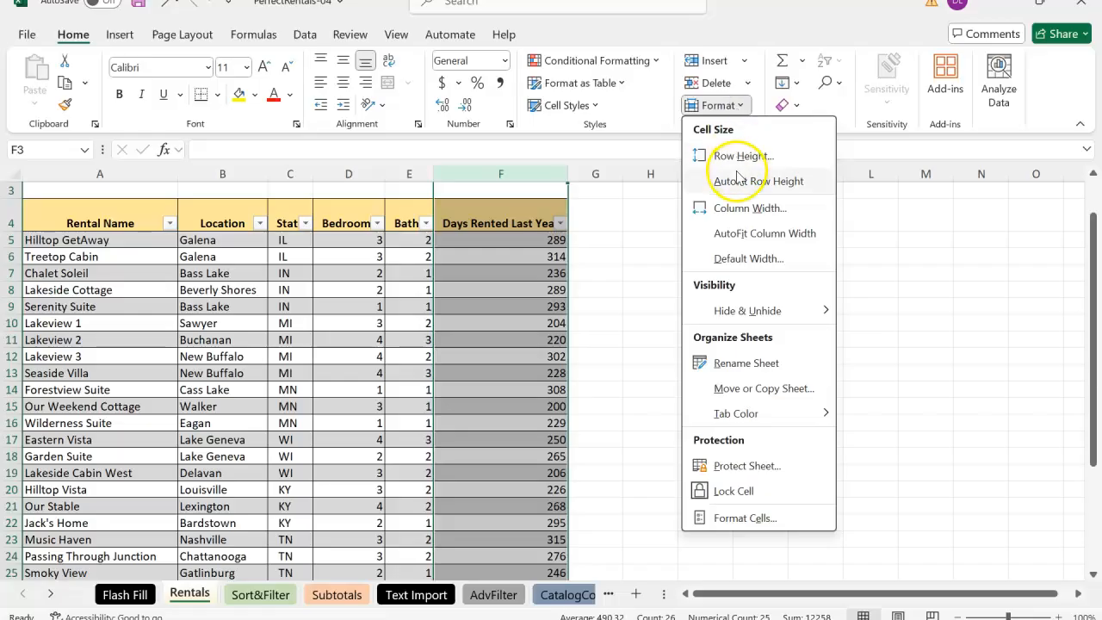
left_click(742, 215)
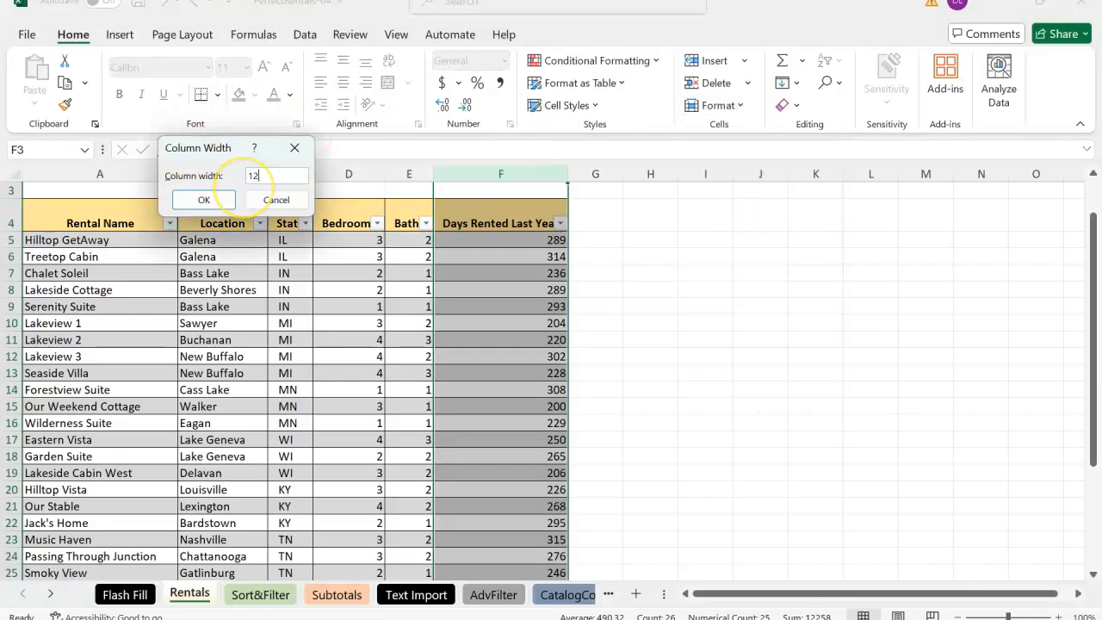
left_click(220, 199)
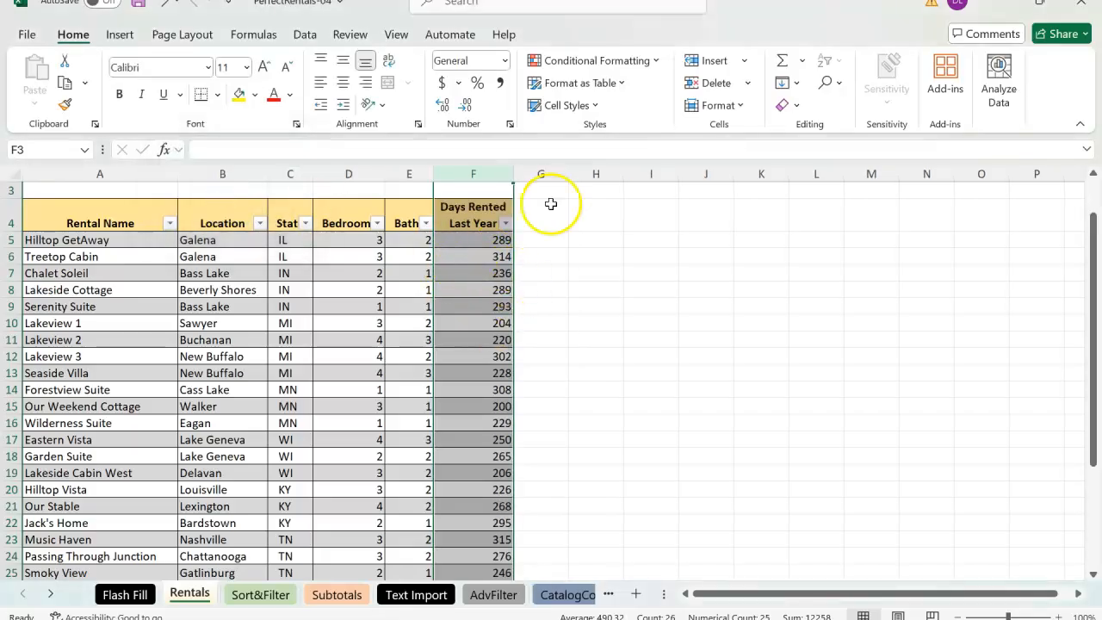
mouse_move(1045, 12)
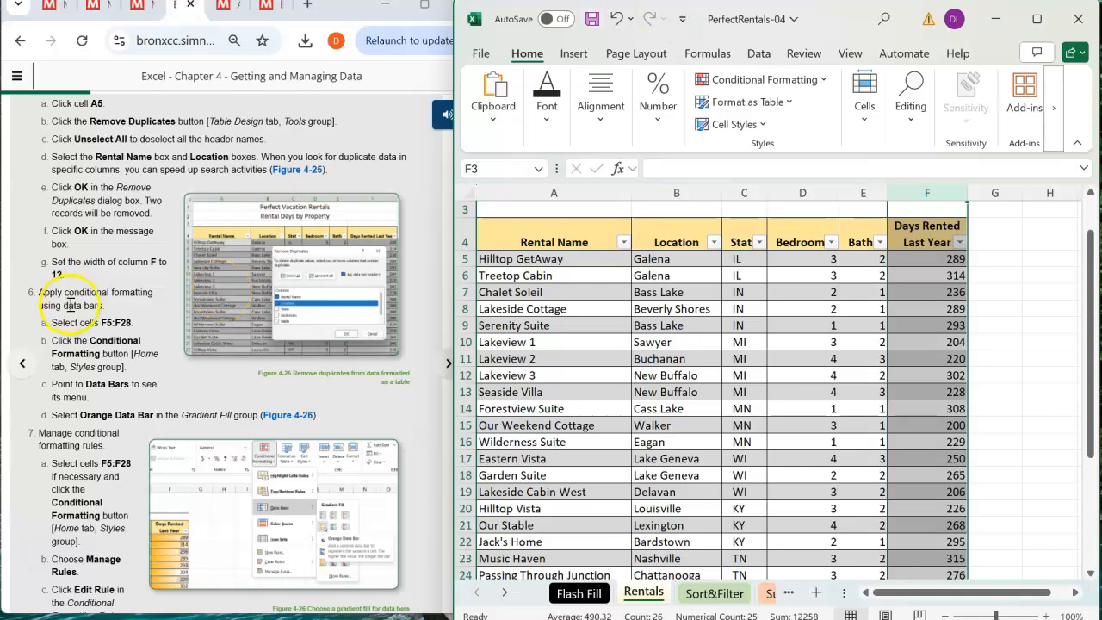
Apply the Orange Data Bar gradient fill conditional formatting to cells F5:F28.
scroll(71, 307, "down", 4)
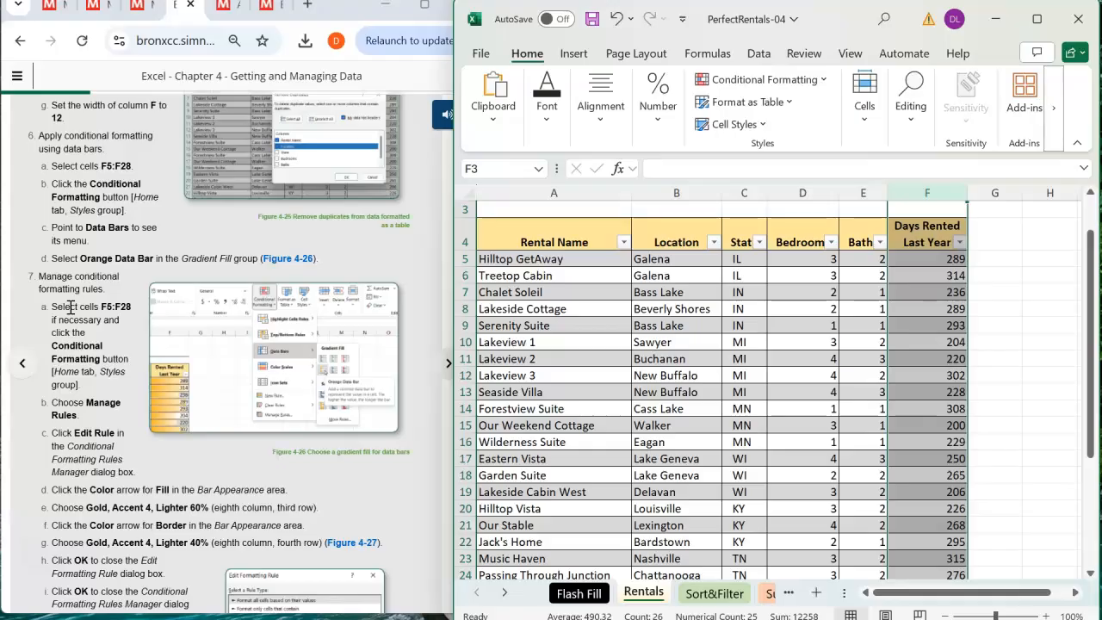
left_click(99, 210)
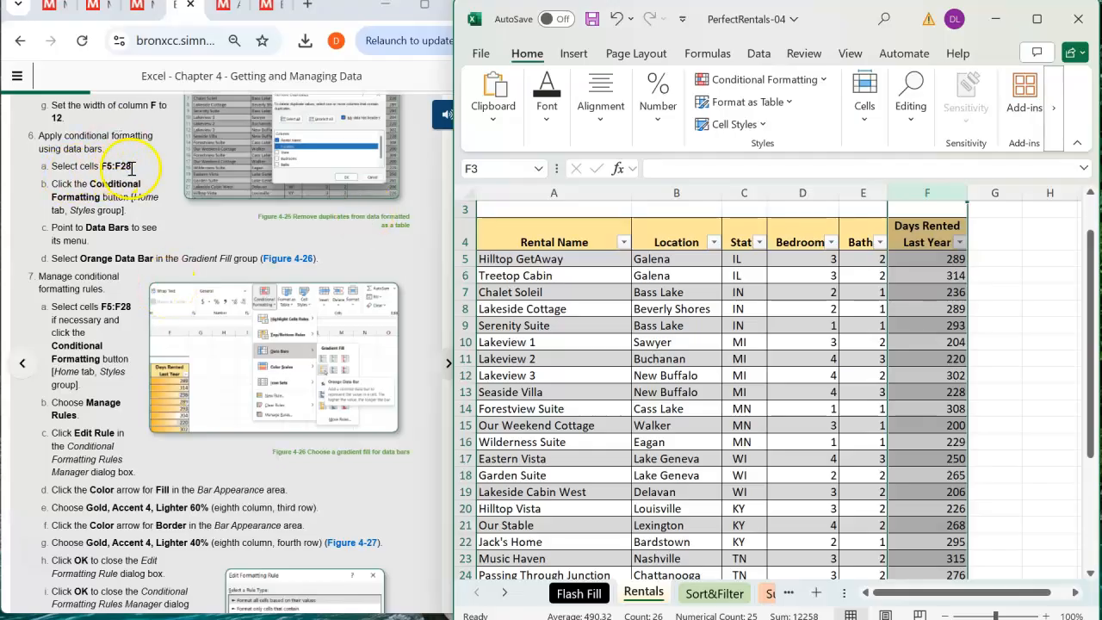
left_click(920, 261)
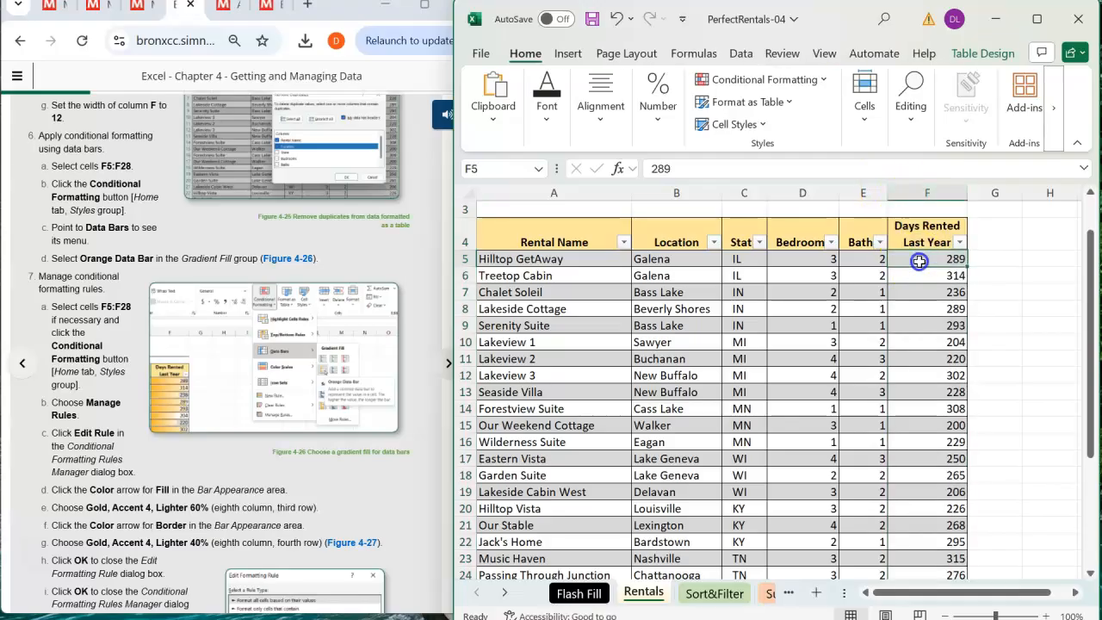
mouse_move(920, 261)
left_mouse_down()
mouse_move(927, 575)
mouse_move(927, 442)
left_mouse_up()
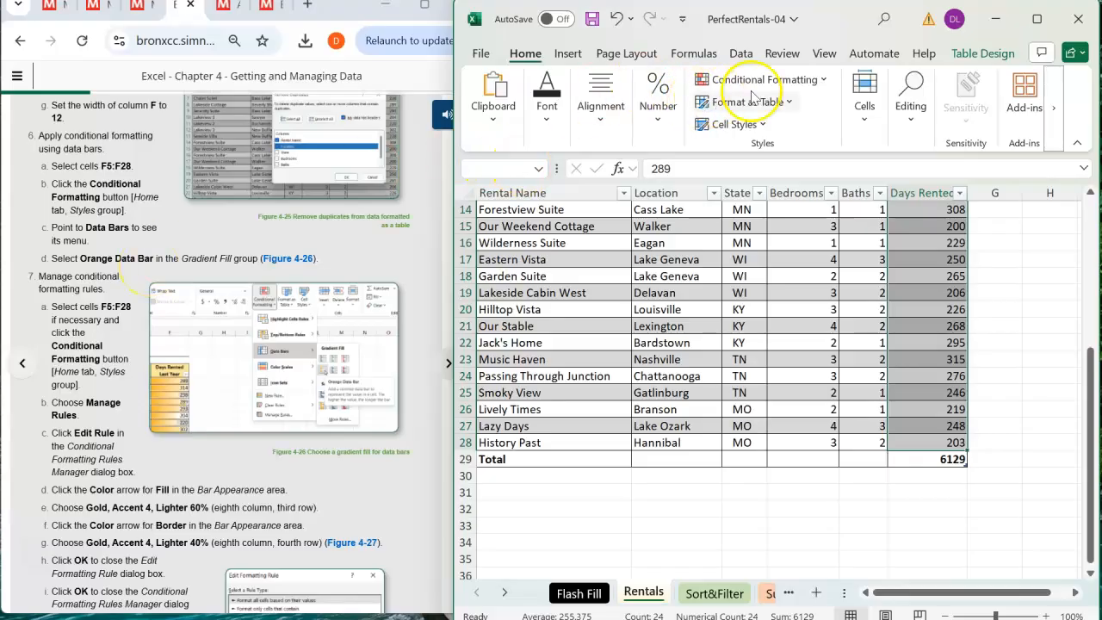
left_click(809, 84)
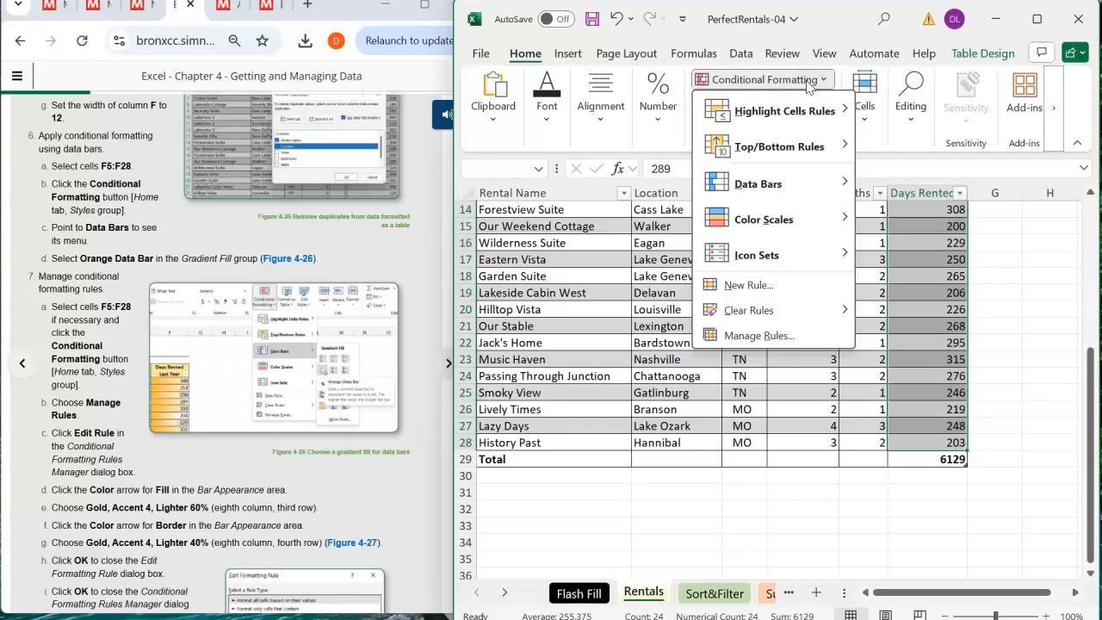
mouse_move(785, 191)
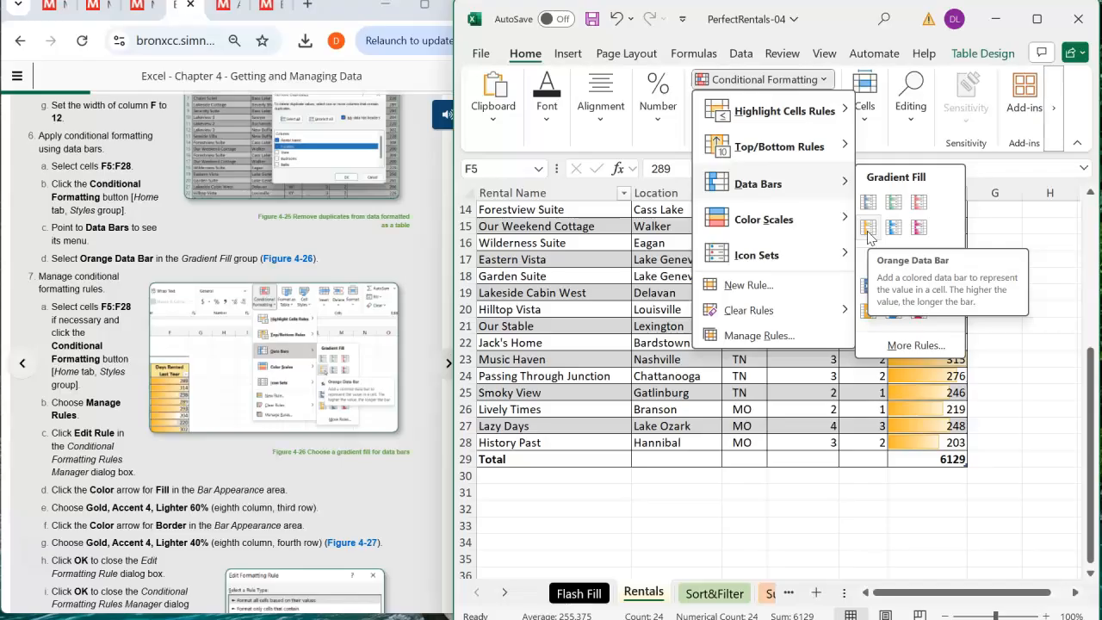
left_click(868, 228)
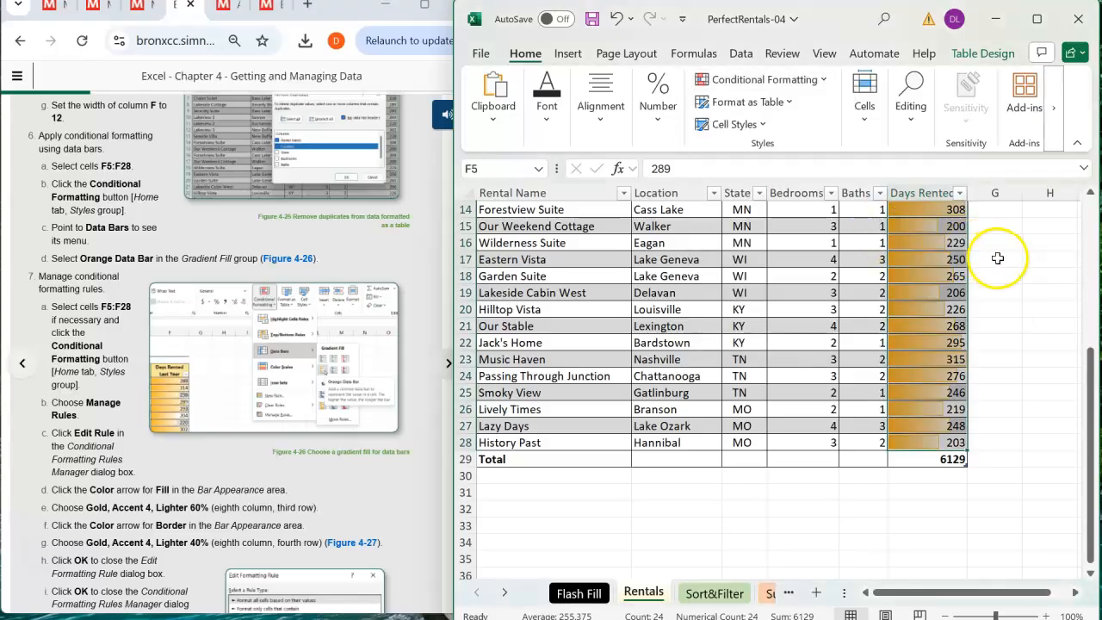
left_click(997, 258)
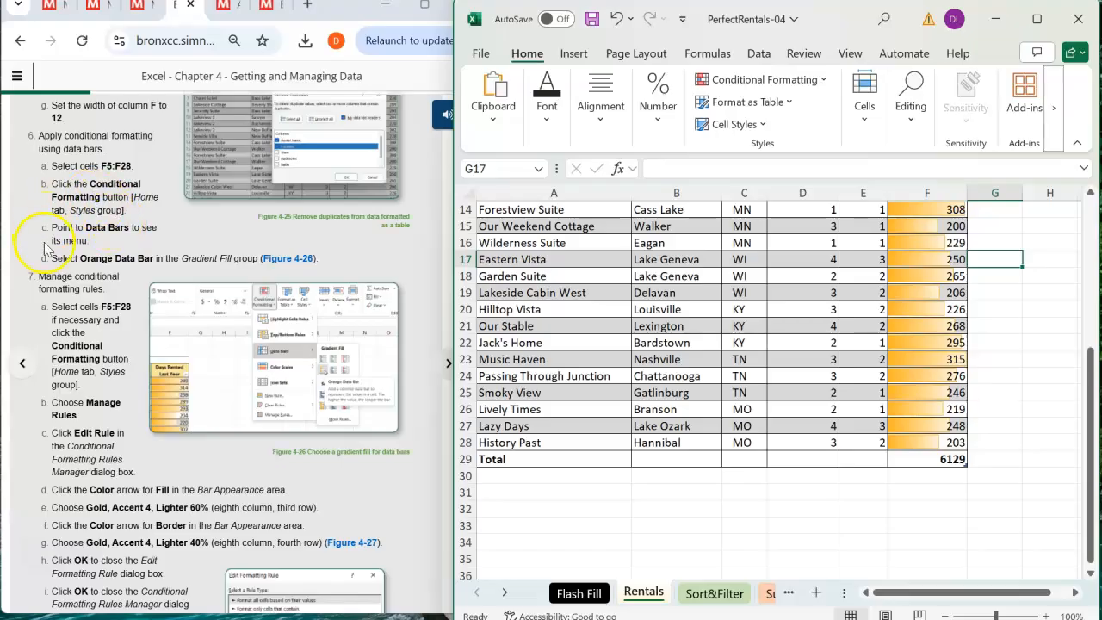
Select cells F5:F28 and open their data bar rule for editing through the Conditional Formatting Rules Manager.
scroll(92, 182, "down", 3)
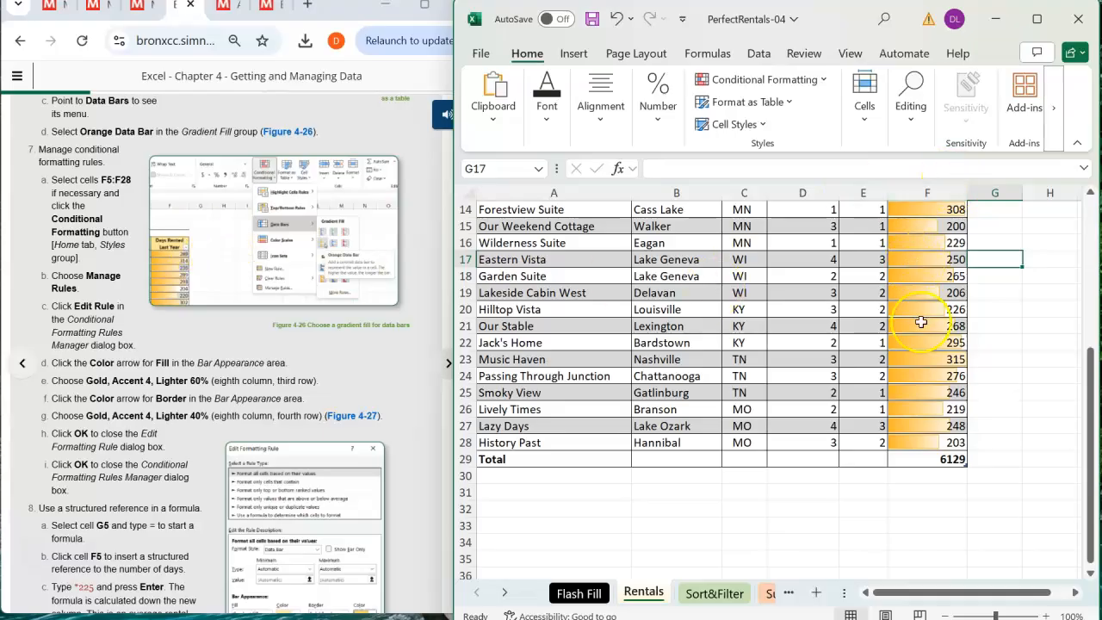
scroll(927, 341, "up", 3)
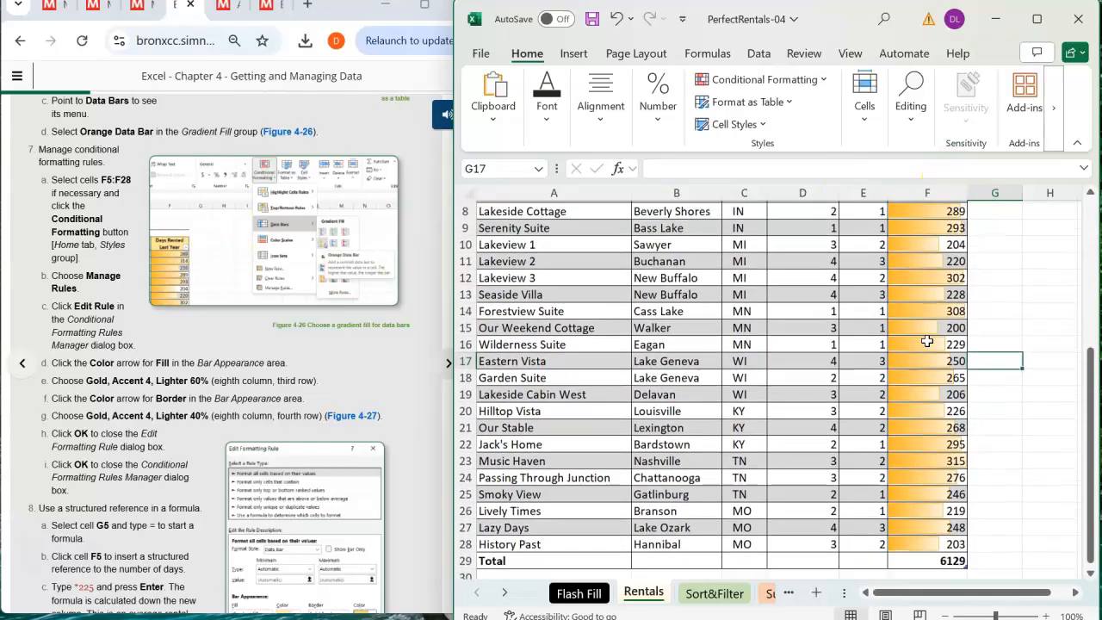
scroll(927, 341, "up", 2)
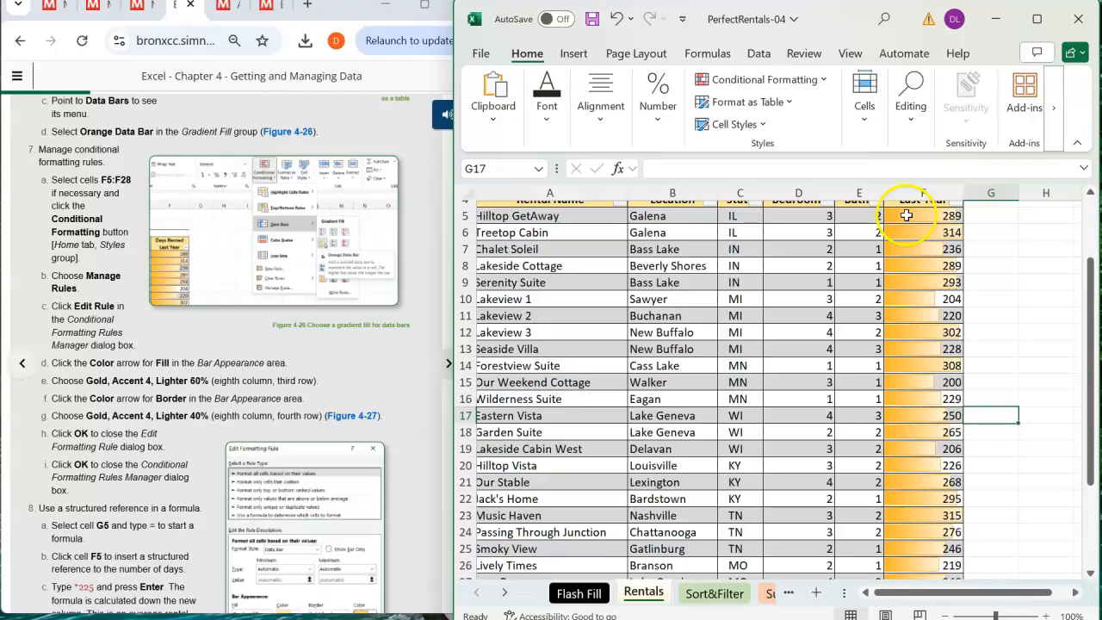
left_click(907, 215)
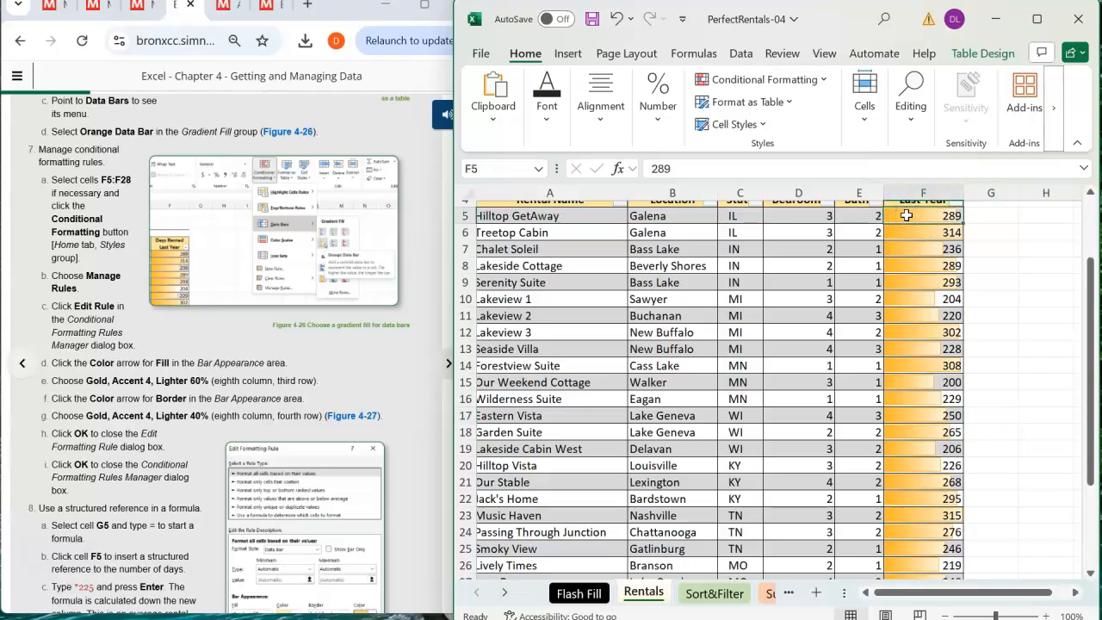
key("shift+Down")
key("shift+Down")
key("shift+Down")
key("shift+Down")
key("shift+Down")
key("shift+Down")
key("shift+Down")
key("shift+Down")
key("shift+Down")
key("shift+Down")
key("shift+Down")
key("shift+Down")
key("shift+Down")
key("shift+Down")
key("shift+Down")
key("shift+Down")
key("shift+Down")
key("shift+Down")
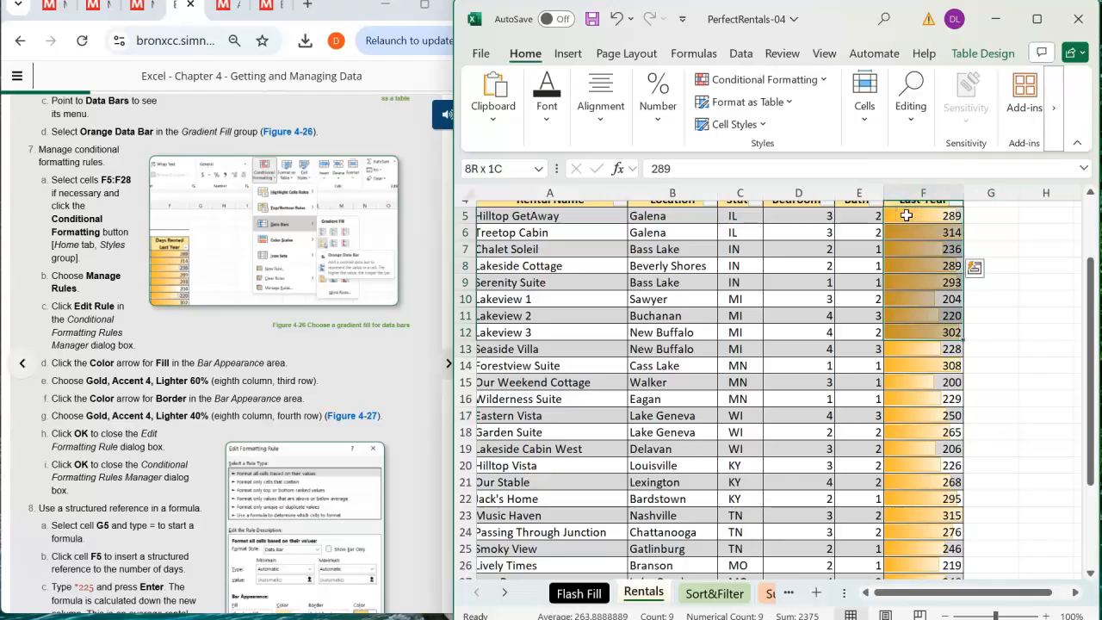
key("shift+Down")
key("shift+Down")
key("shift+Down")
key("shift+Down")
key("shift+Down")
key("shift+Down")
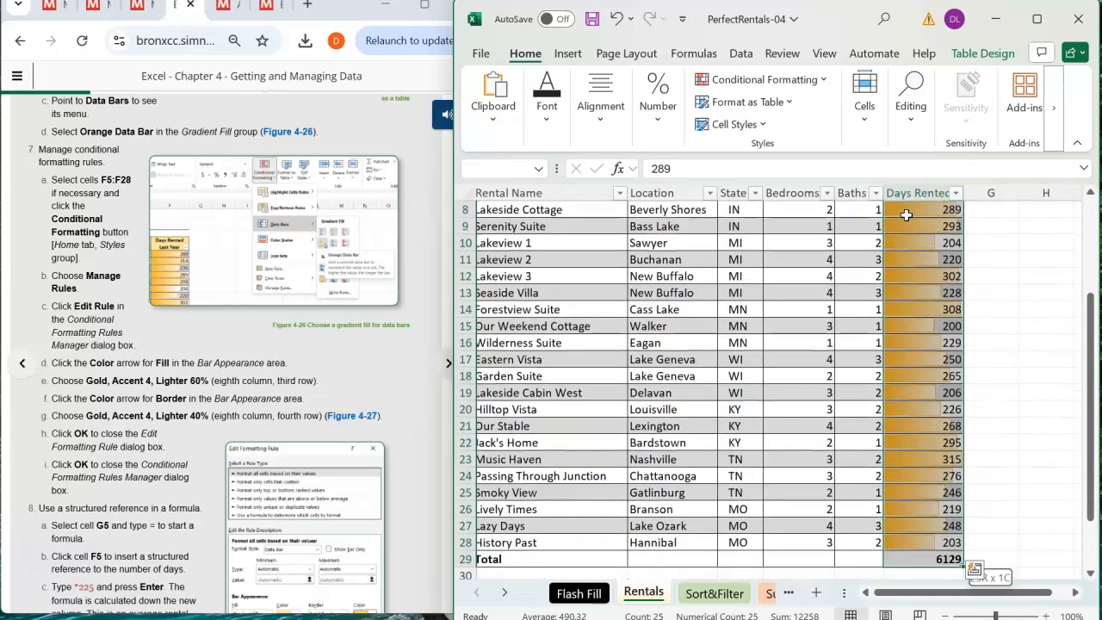
key("shift+Up")
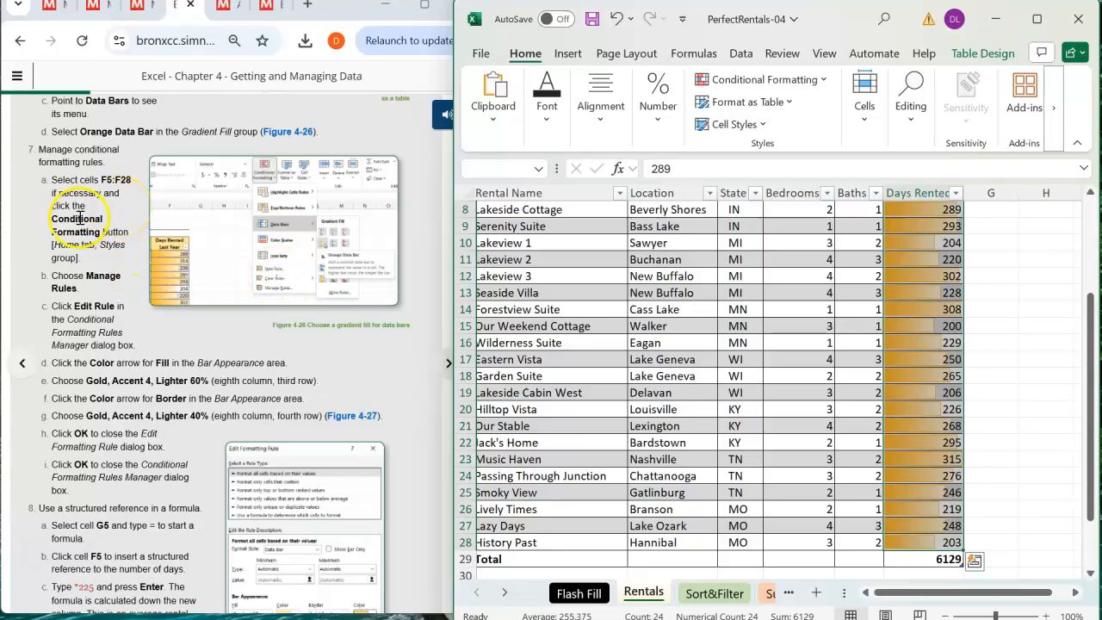
left_click(822, 82)
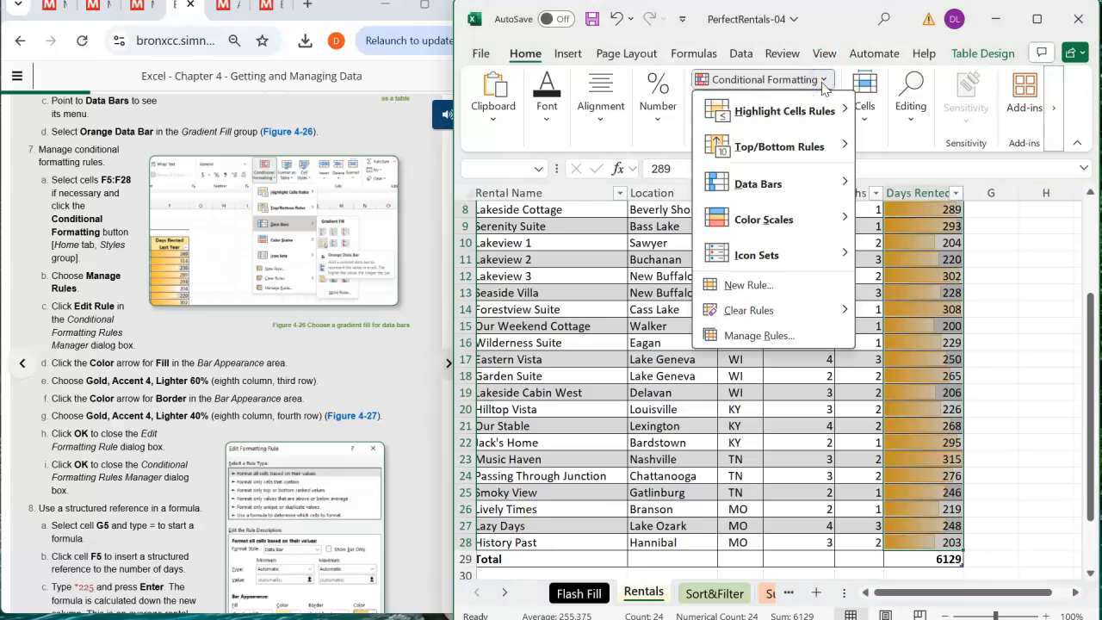
left_click(769, 337)
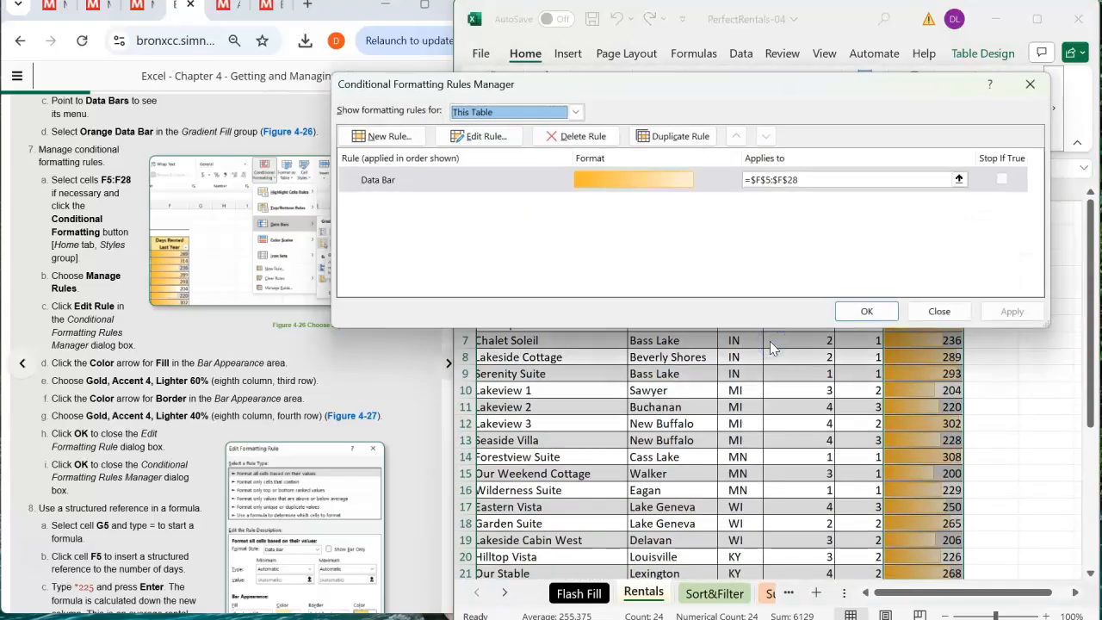
left_click(466, 139)
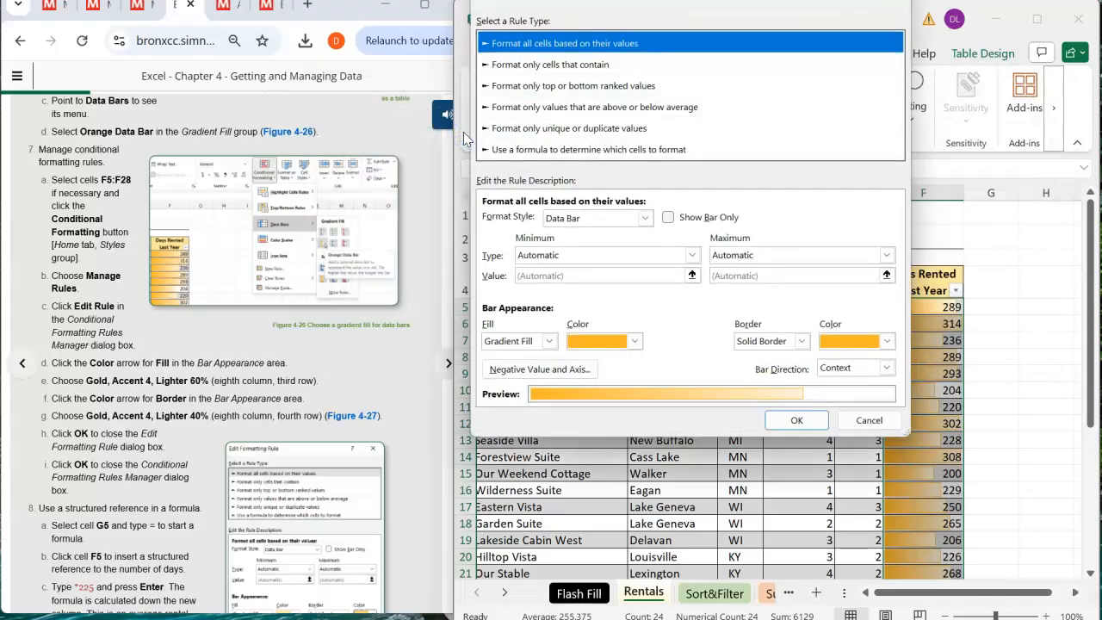
Set the data bar fill to Gold, Accent 4, Lighter 60% and its border to Gold, Accent 4, Lighter 40%, and apply the edited rule.
left_click(122, 375)
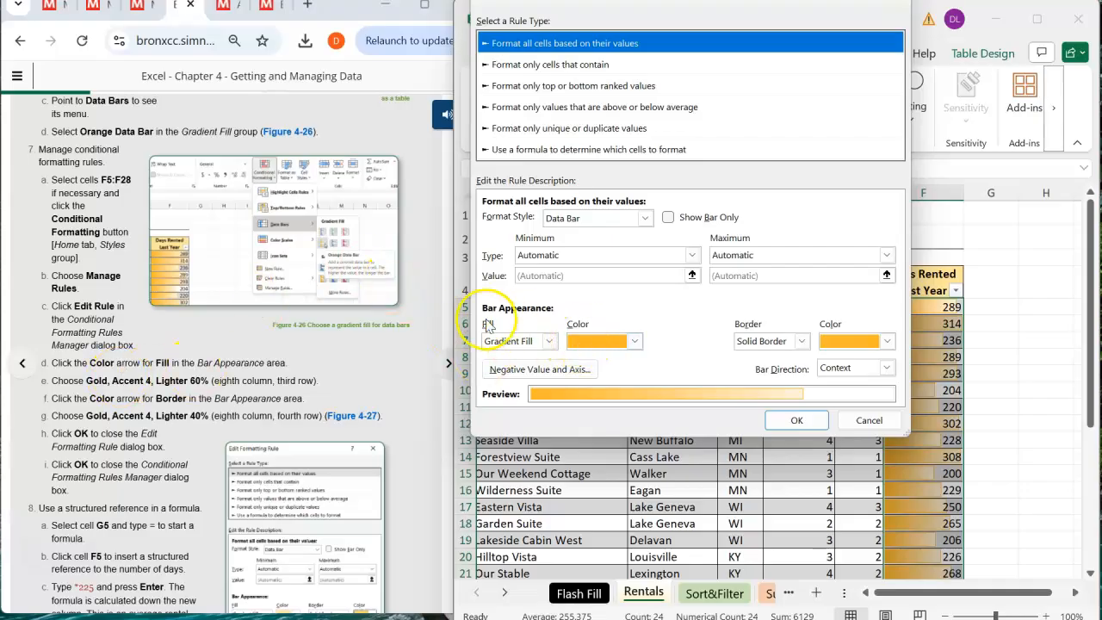
left_click(636, 341)
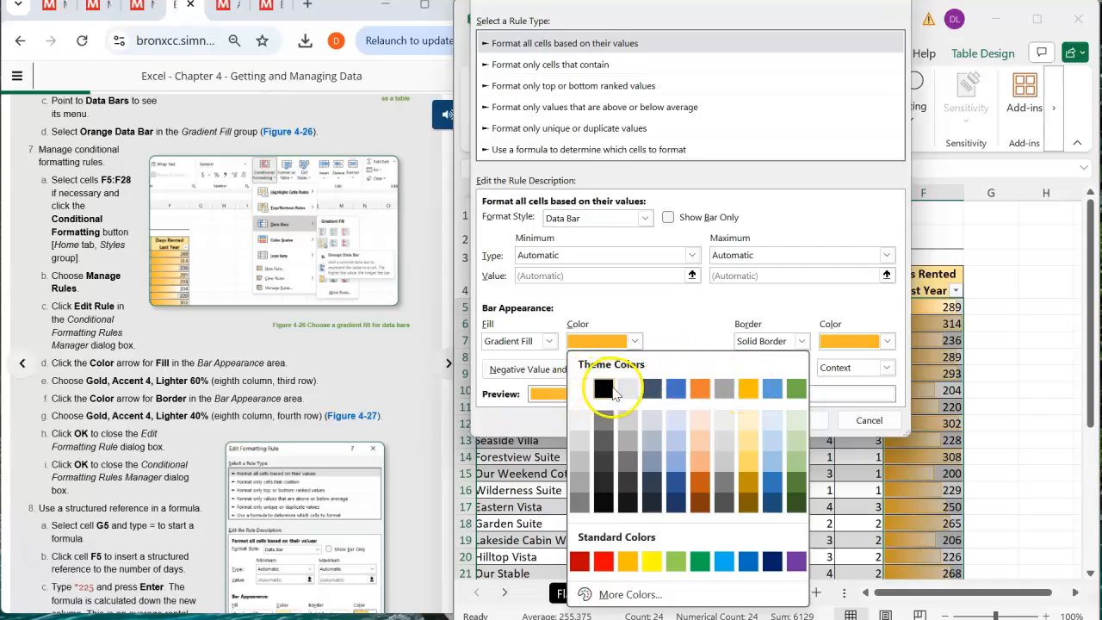
left_click(746, 439)
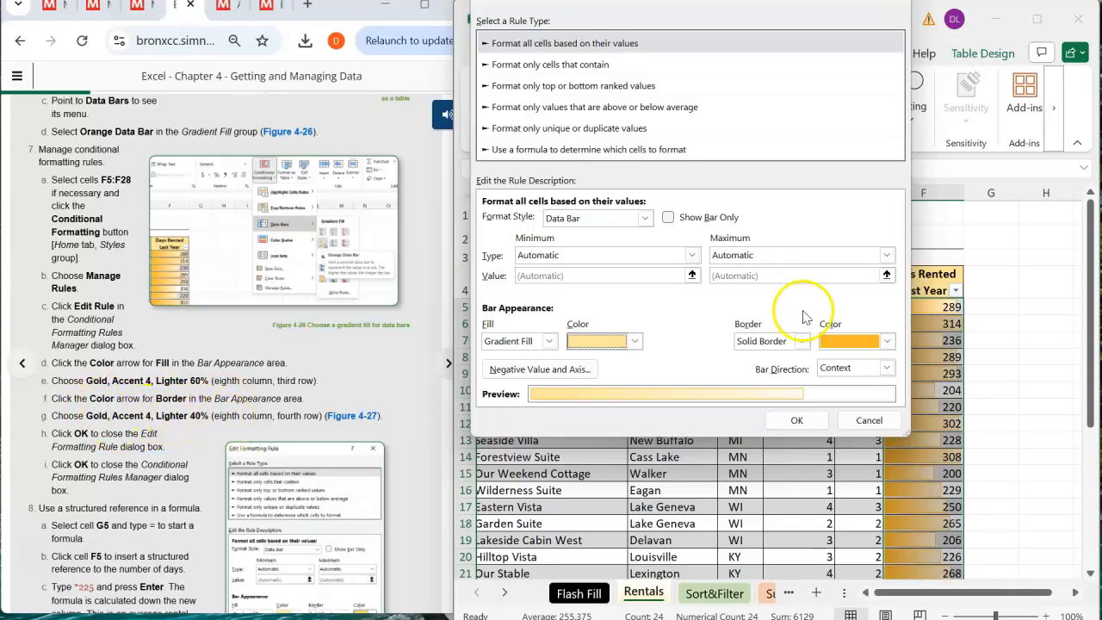
left_click(889, 345)
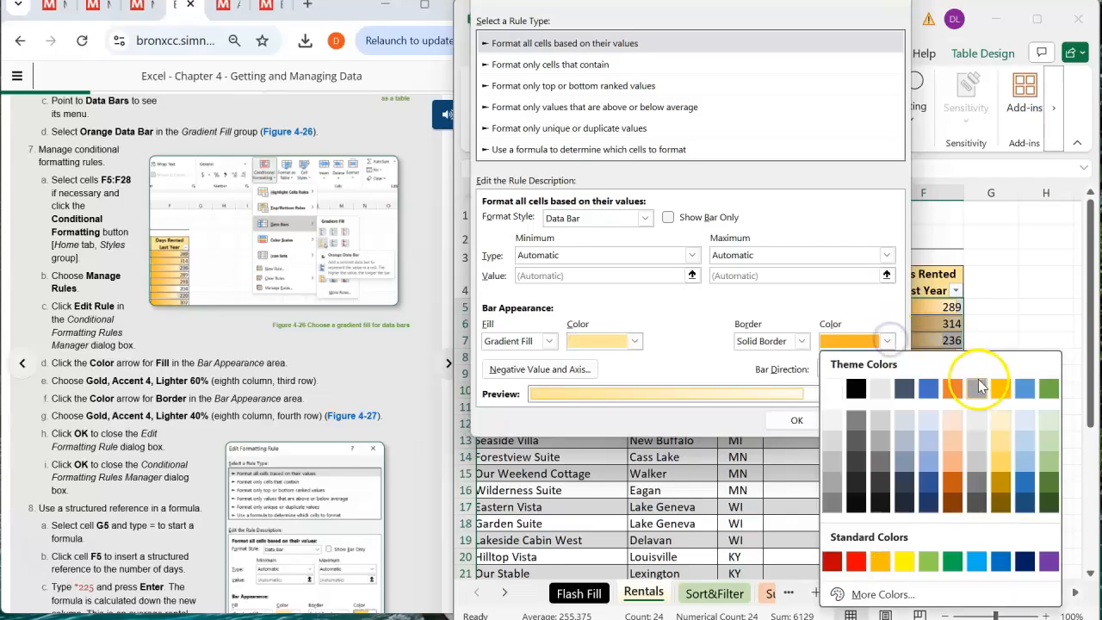
left_click(1001, 463)
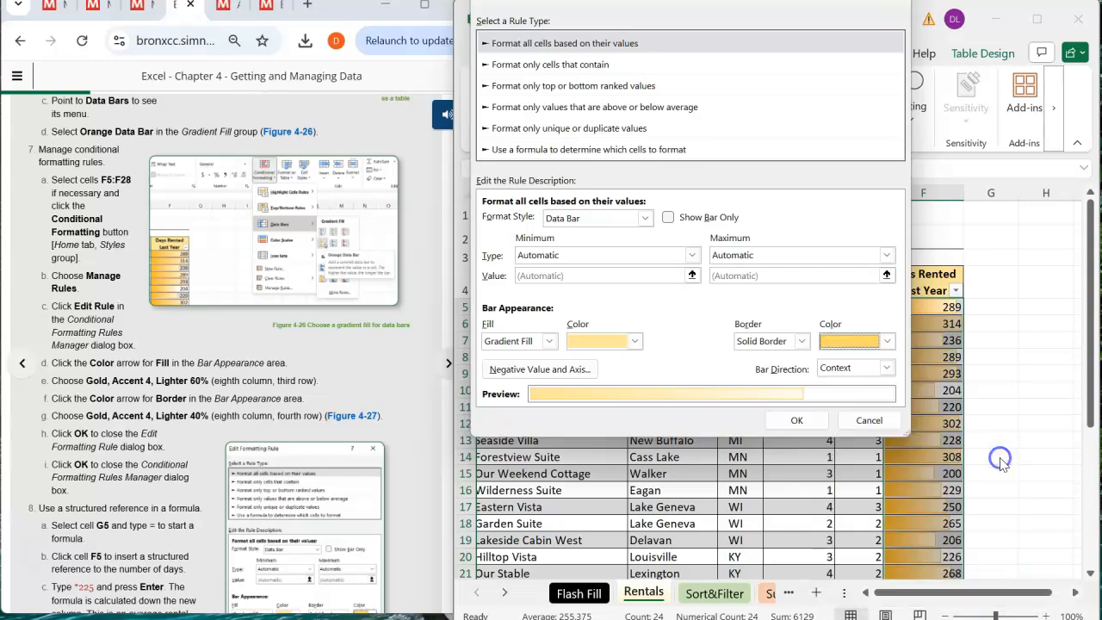
left_click(790, 422)
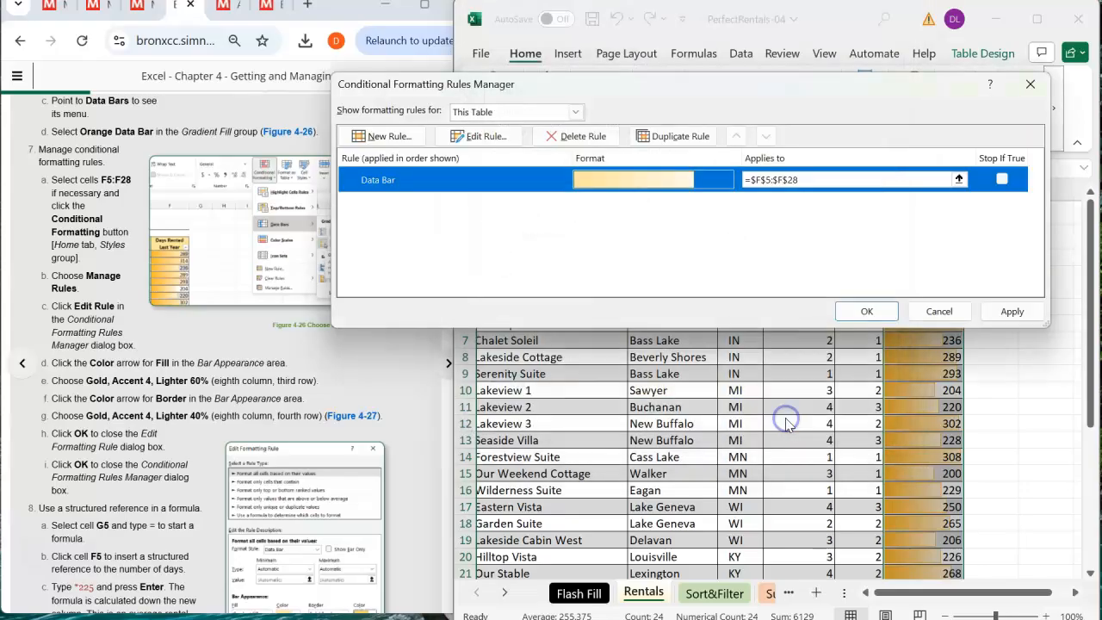
left_click(878, 310)
scroll(990, 327, "down", 3)
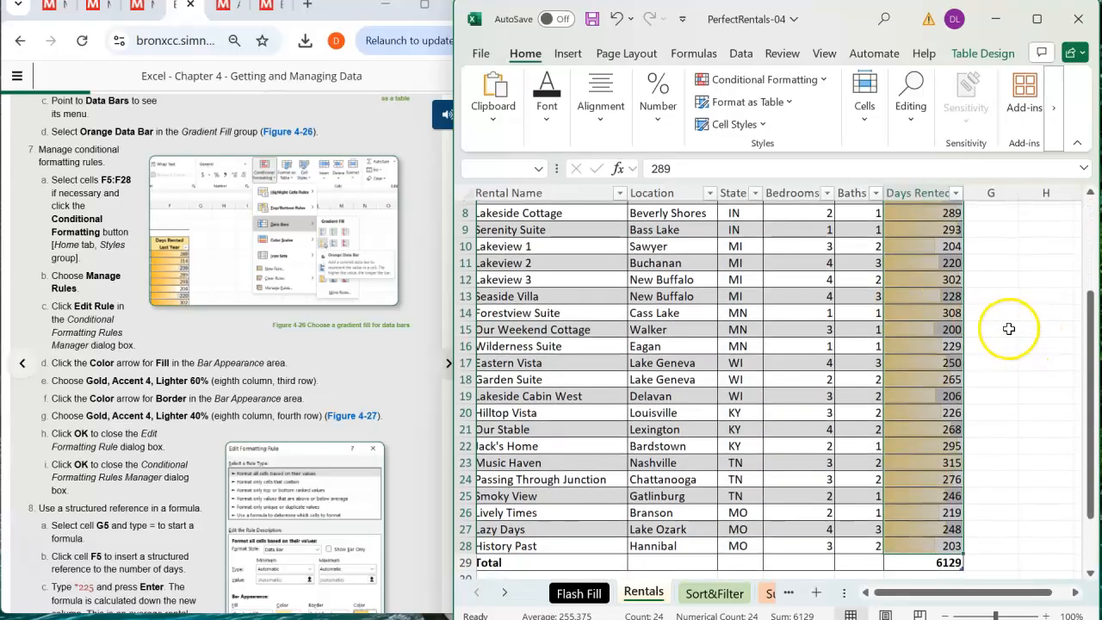
left_click(1009, 329)
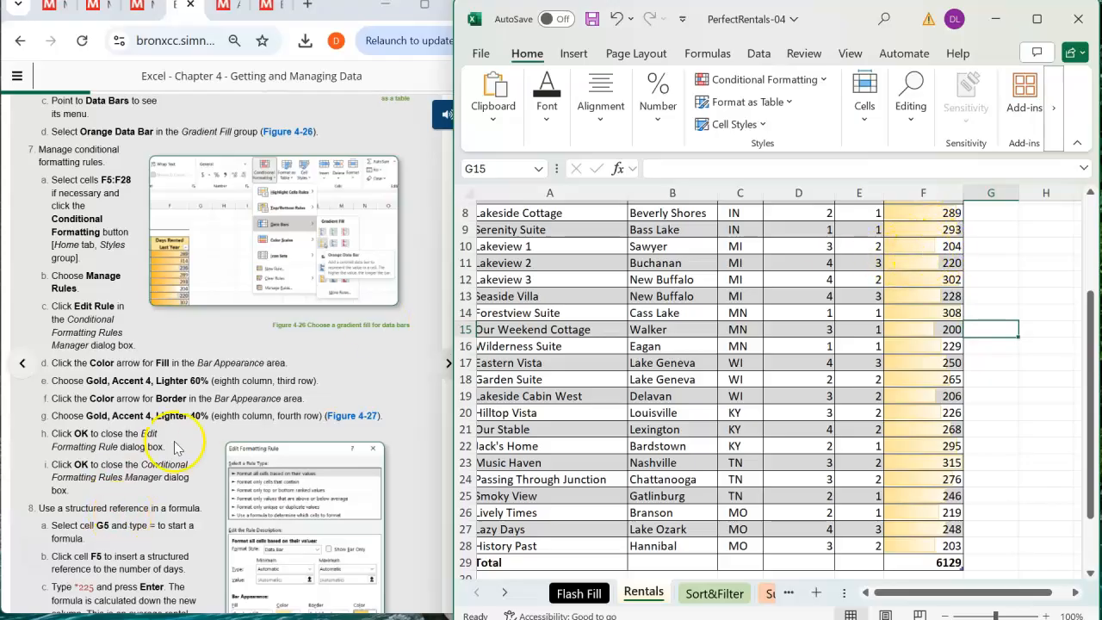
Try to enter a formula in cell G5 that multiplies the Days Rented Last Year header reference by 225.
scroll(180, 437, "down", 1)
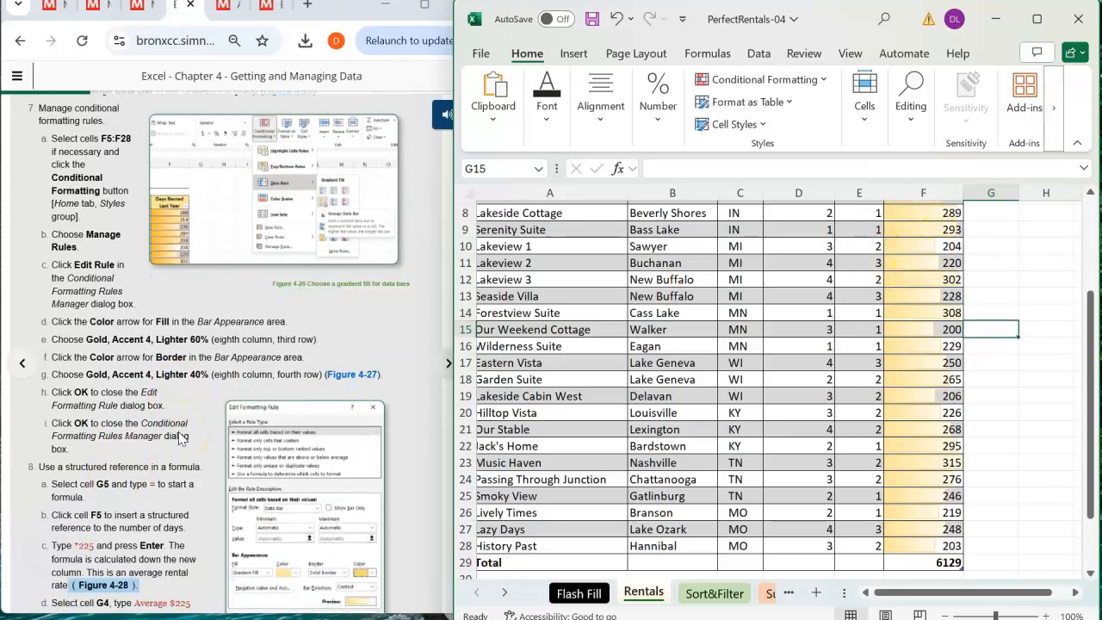
scroll(181, 437, "down", 6)
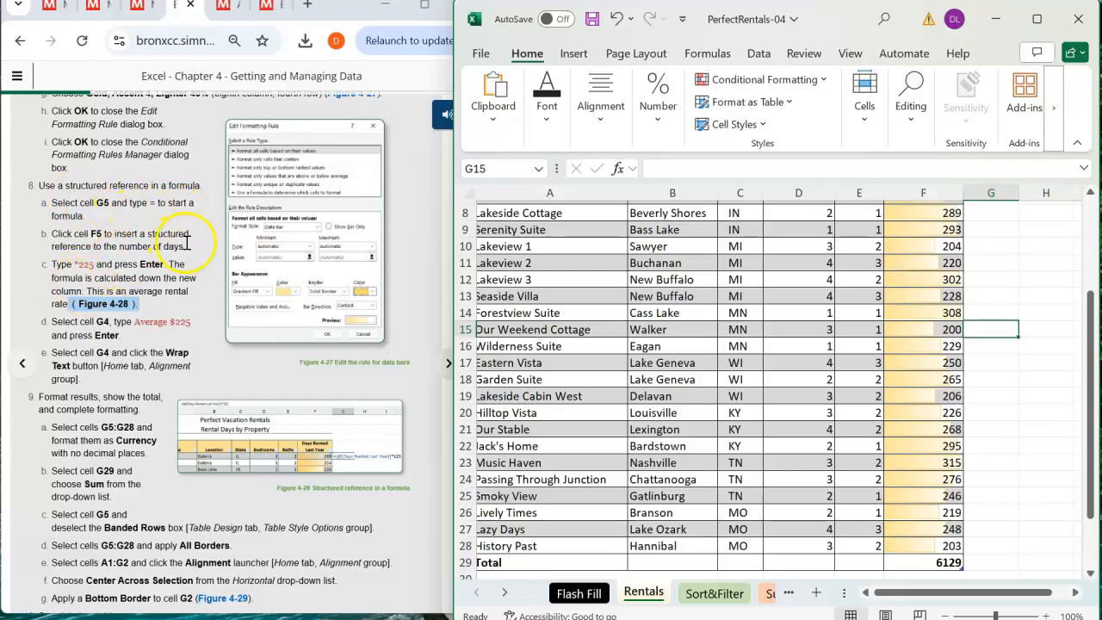
scroll(700, 270, "up", 3)
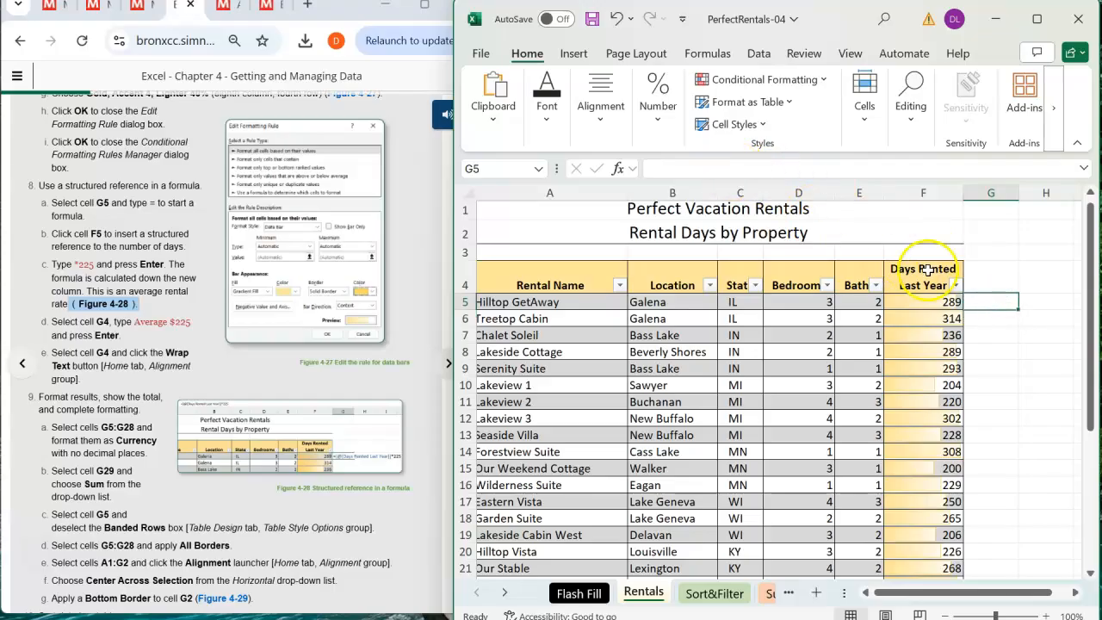
left_click(733, 170)
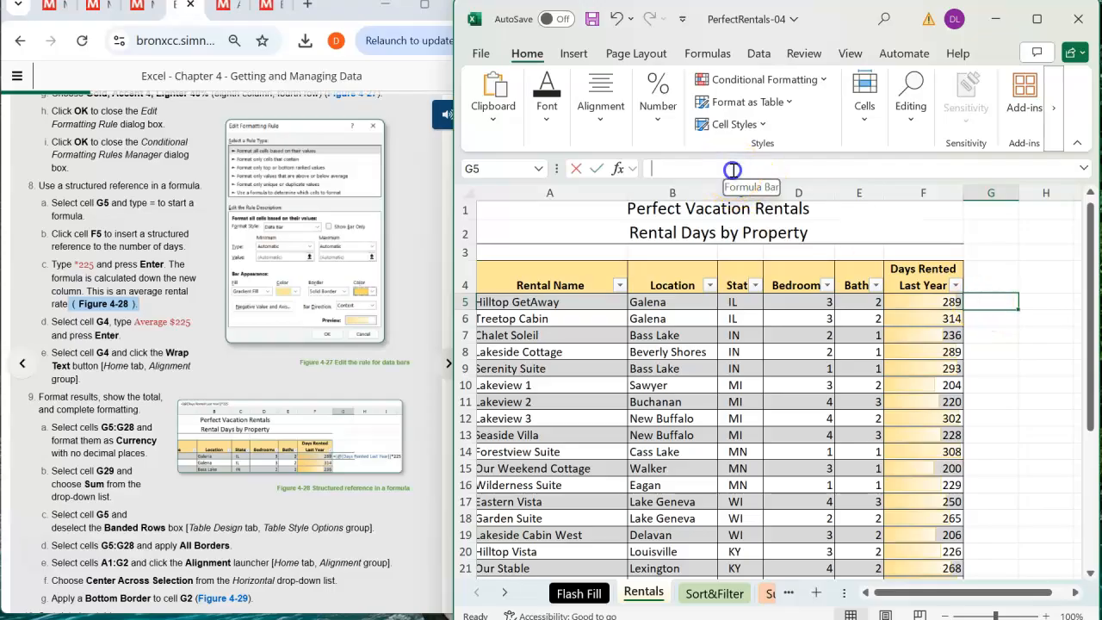
type("=")
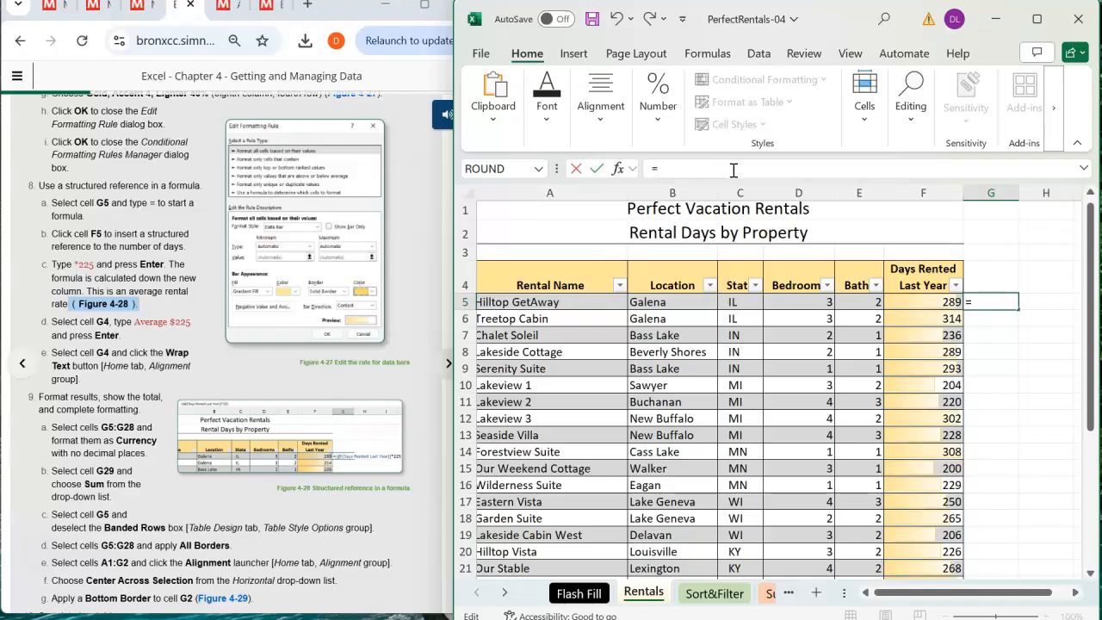
left_click(930, 306)
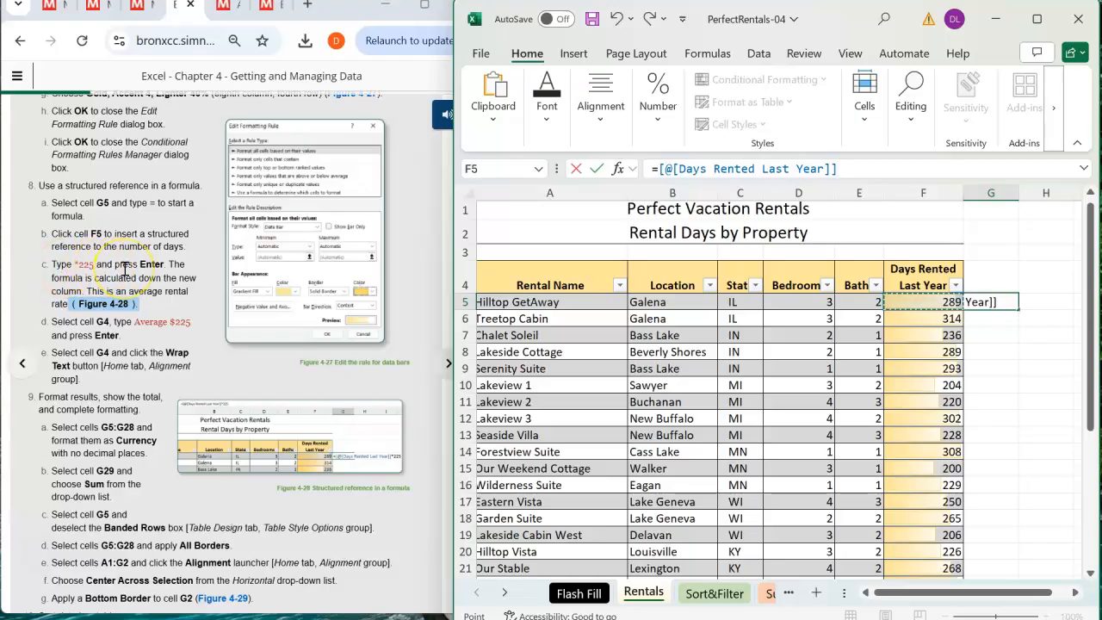
key("Up")
type("8")
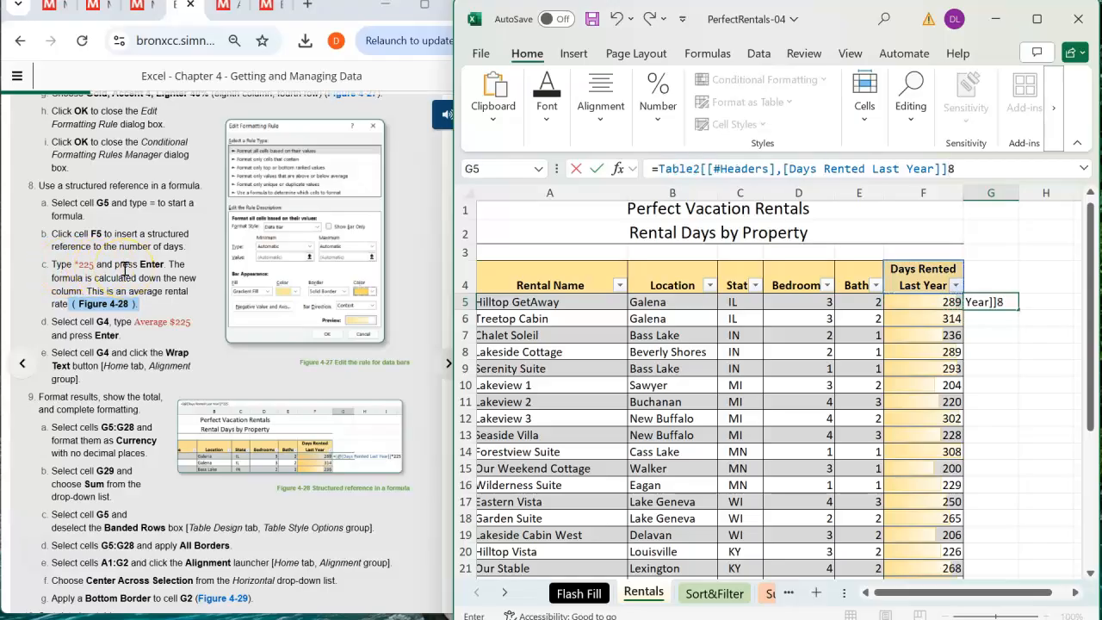
key("BackSpace")
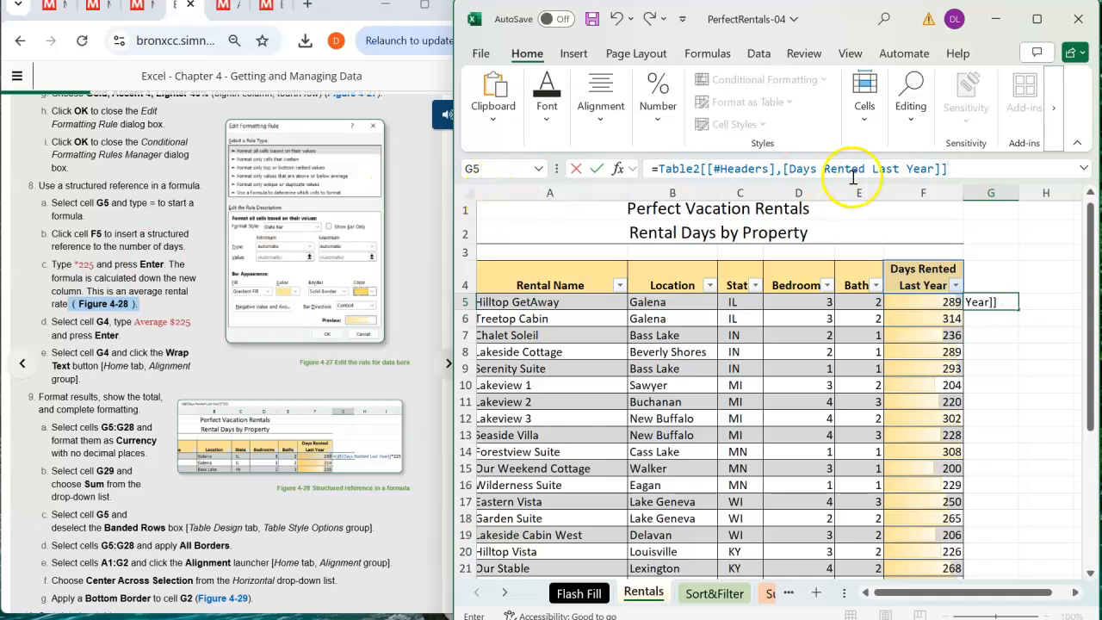
left_click(963, 165)
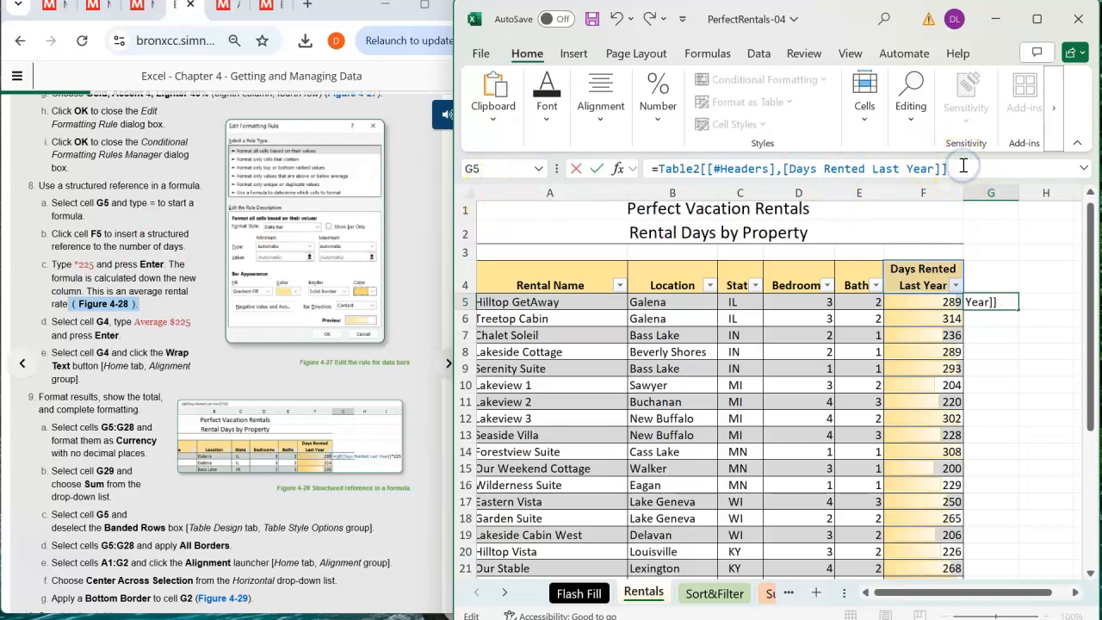
type("*225")
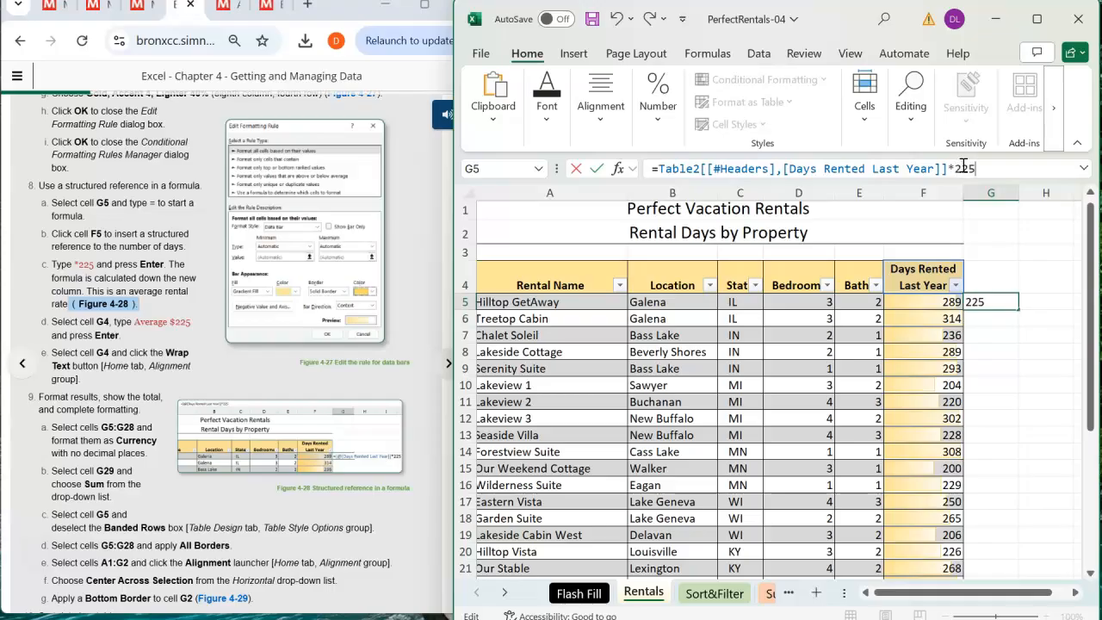
key("Return")
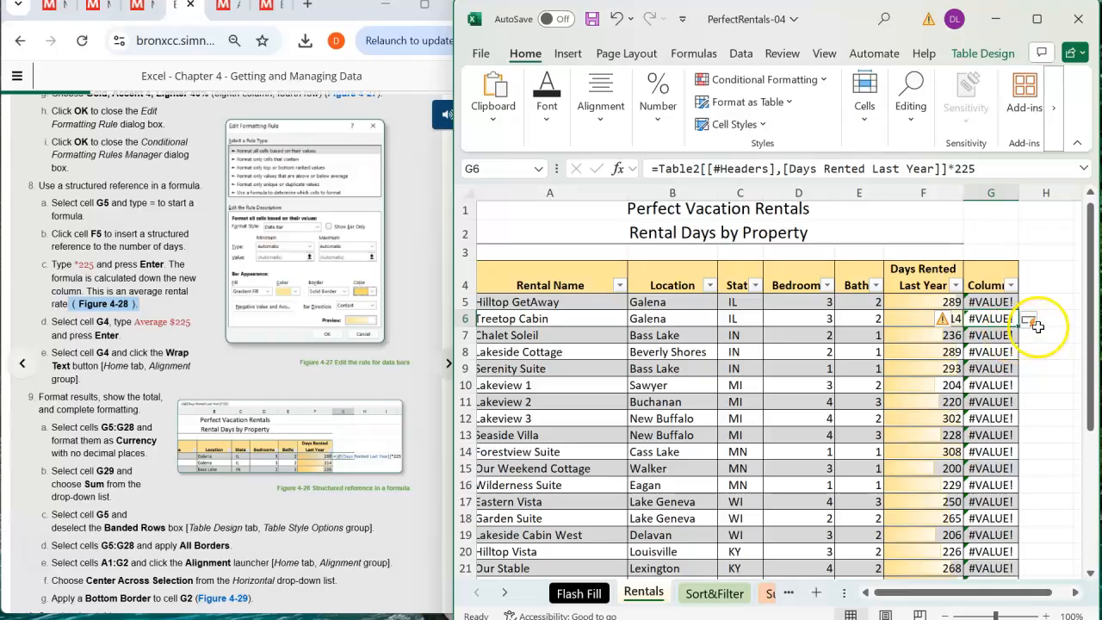
Try to correct the G5 formula by removing the Table2 headers part of its reference.
left_click(945, 325)
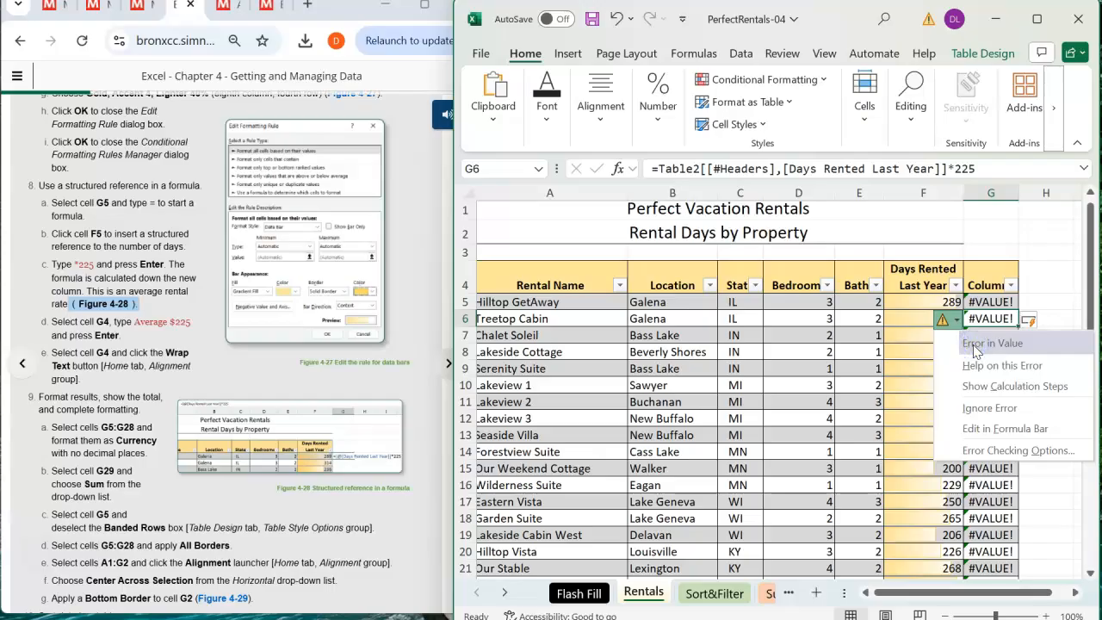
left_click(1001, 302)
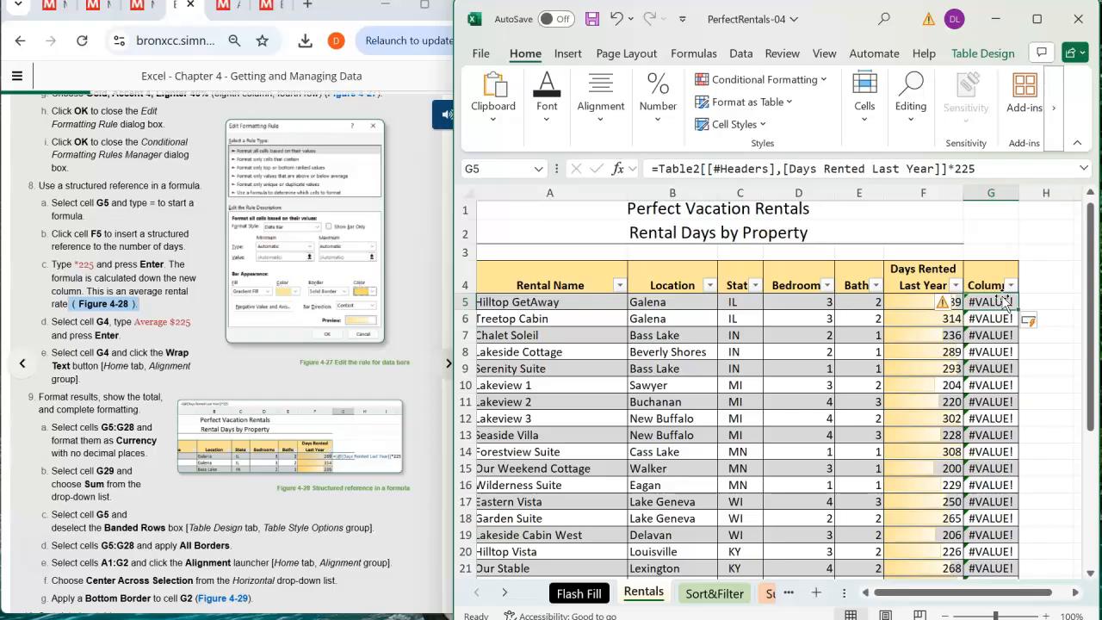
left_click(782, 169)
key("BackSpace")
key("BackSpace")
key("BackSpace")
key("BackSpace")
key("BackSpace")
key("BackSpace")
key("BackSpace")
key("BackSpace")
key("BackSpace")
key("BackSpace")
key("BackSpace")
key("BackSpace")
key("BackSpace")
key("BackSpace")
key("BackSpace")
key("BackSpace")
key("BackSpace")
key("BackSpace")
key("Return")
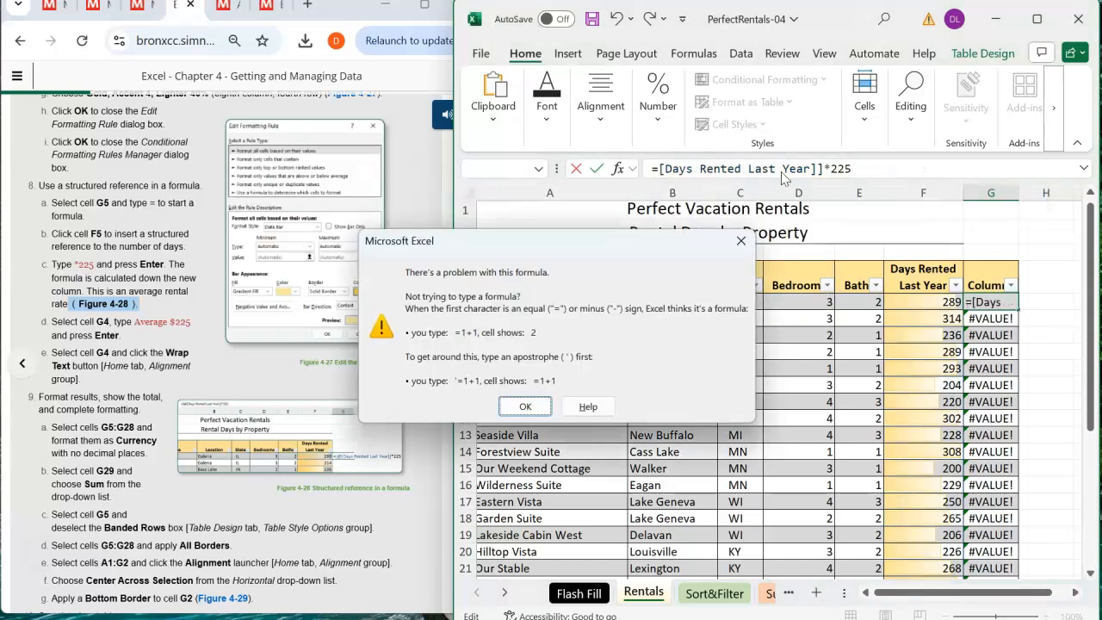
left_click(540, 406)
key("ctrl+z")
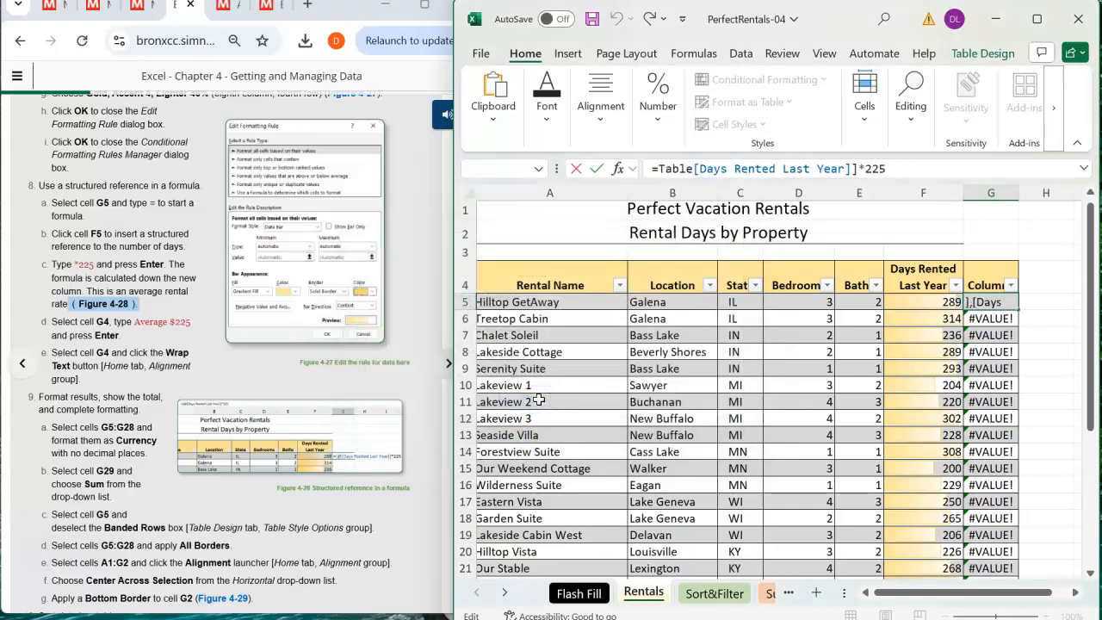
key("ctrl+z")
key("ctrl+z")
key("ctrl+z")
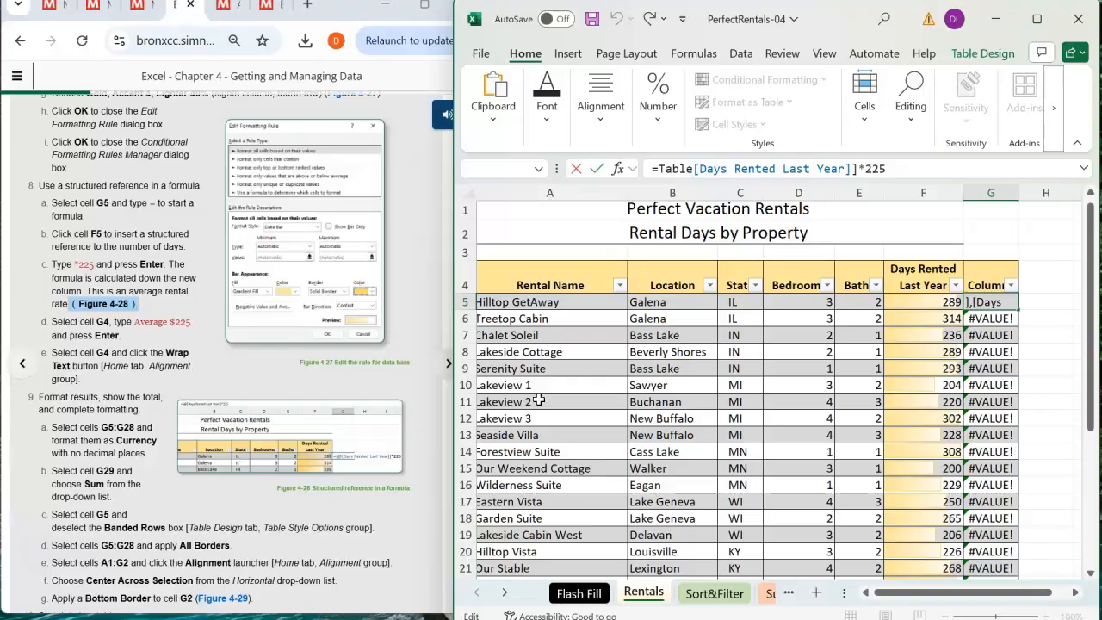
left_click(895, 226)
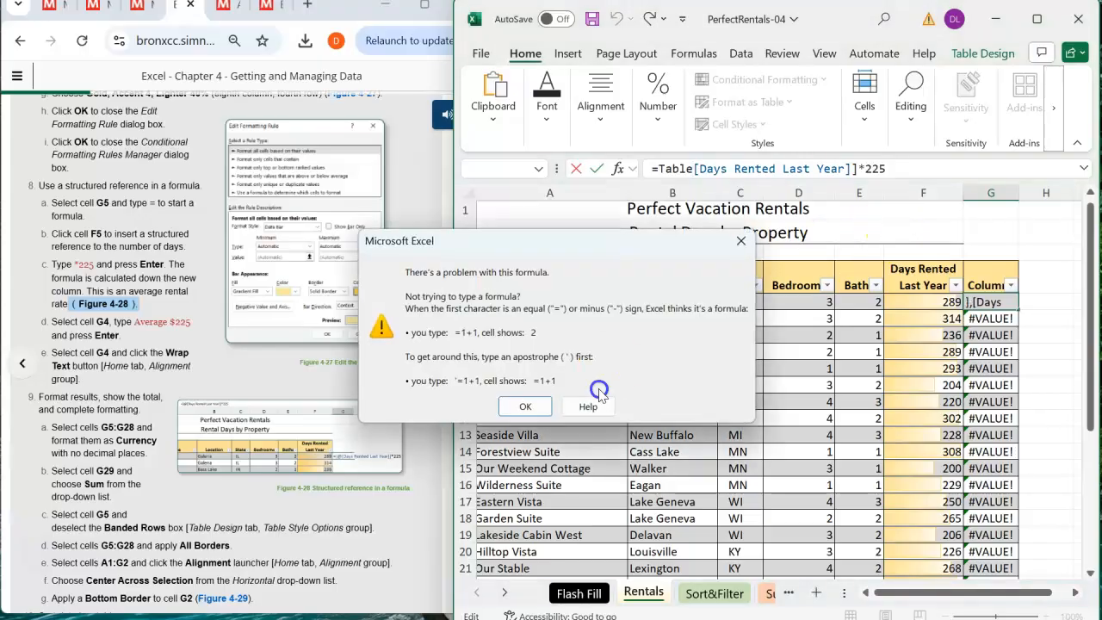
left_click(526, 406)
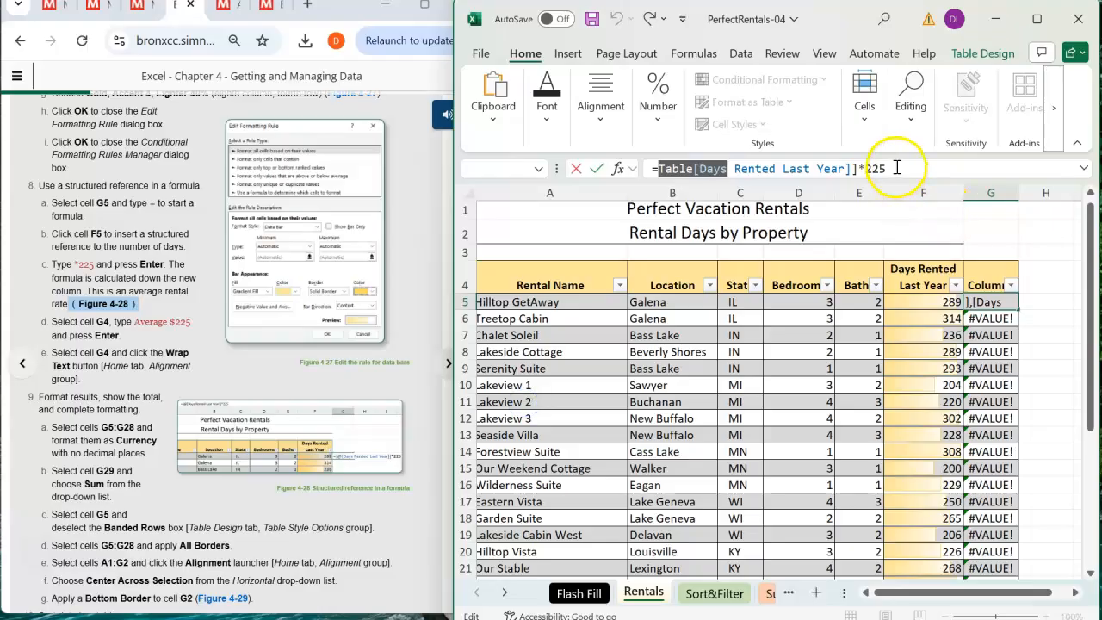
Clear the faulty formula from cell G5.
left_click(897, 168)
key("BackSpace")
key("BackSpace")
key("BackSpace")
key("BackSpace")
key("BackSpace")
key("BackSpace")
key("BackSpace")
key("BackSpace")
key("BackSpace")
key("BackSpace")
key("BackSpace")
key("BackSpace")
key("BackSpace")
key("BackSpace")
key("BackSpace")
key("BackSpace")
key("BackSpace")
key("BackSpace")
key("BackSpace")
key("BackSpace")
key("BackSpace")
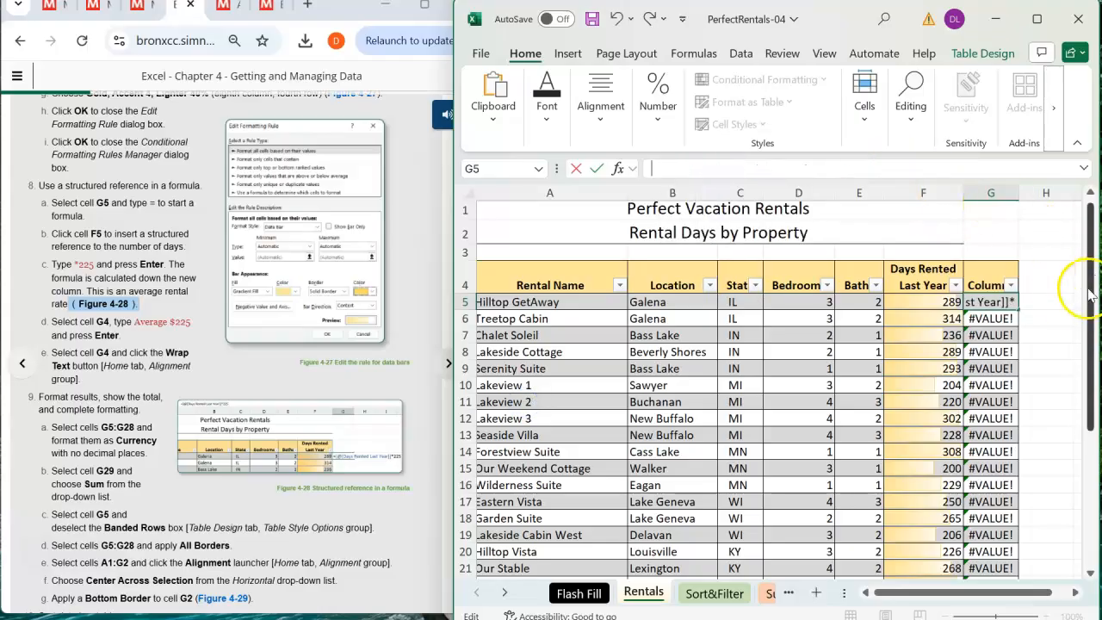
left_click(1035, 305)
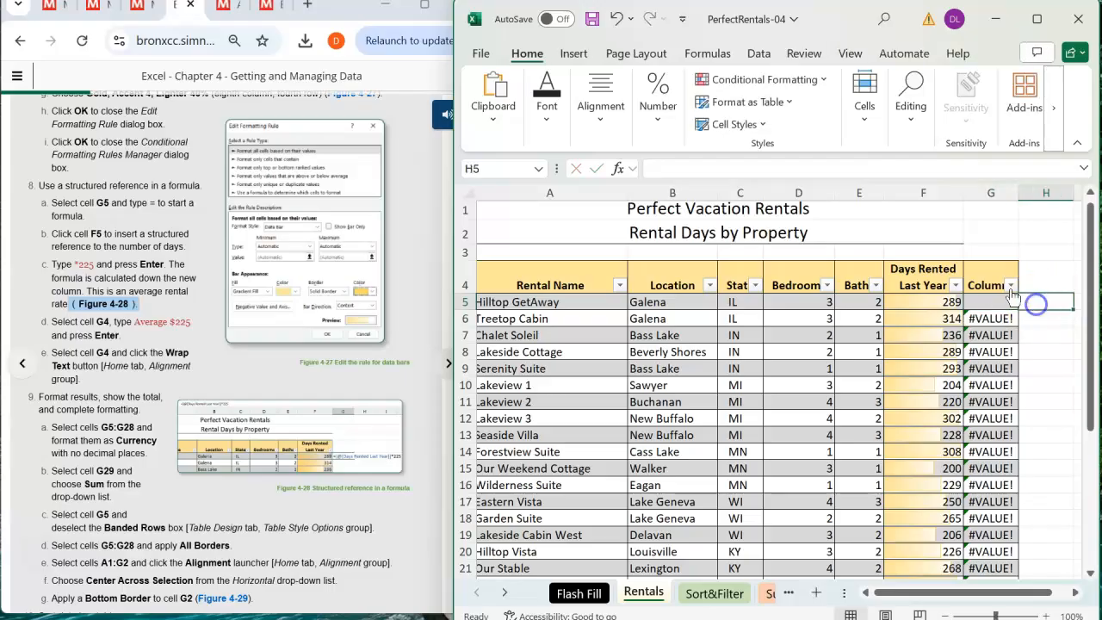
Enter the structured reference formula =[@[Days Rented Last Year]]*225 in cell G5, referencing cell F5.
left_click(991, 298)
type("=")
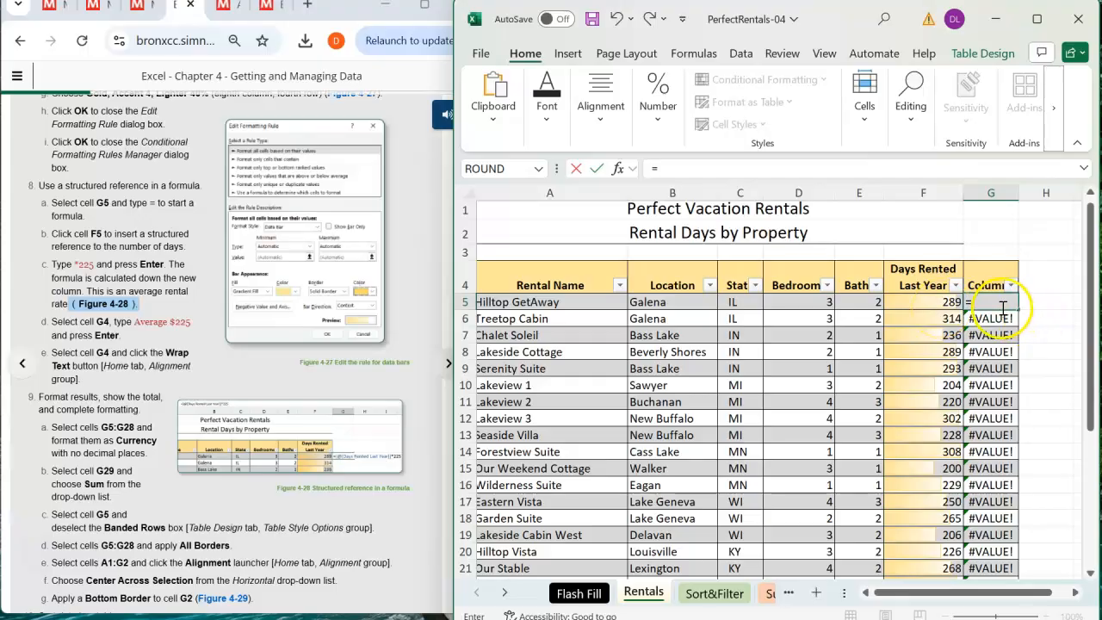
left_click(932, 302)
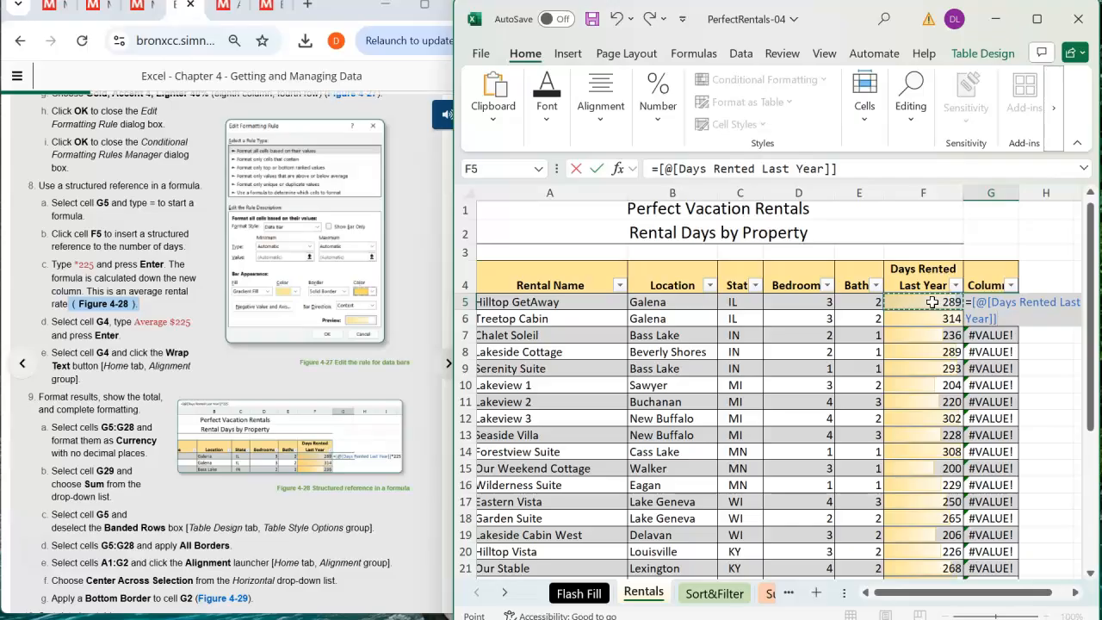
left_click(878, 170)
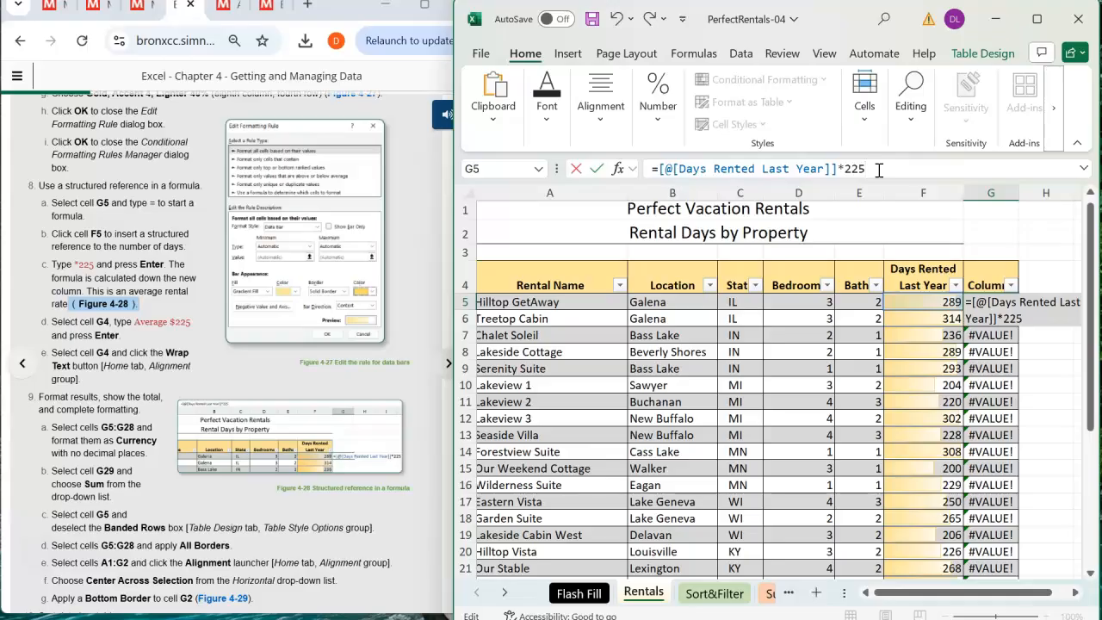
key("Return")
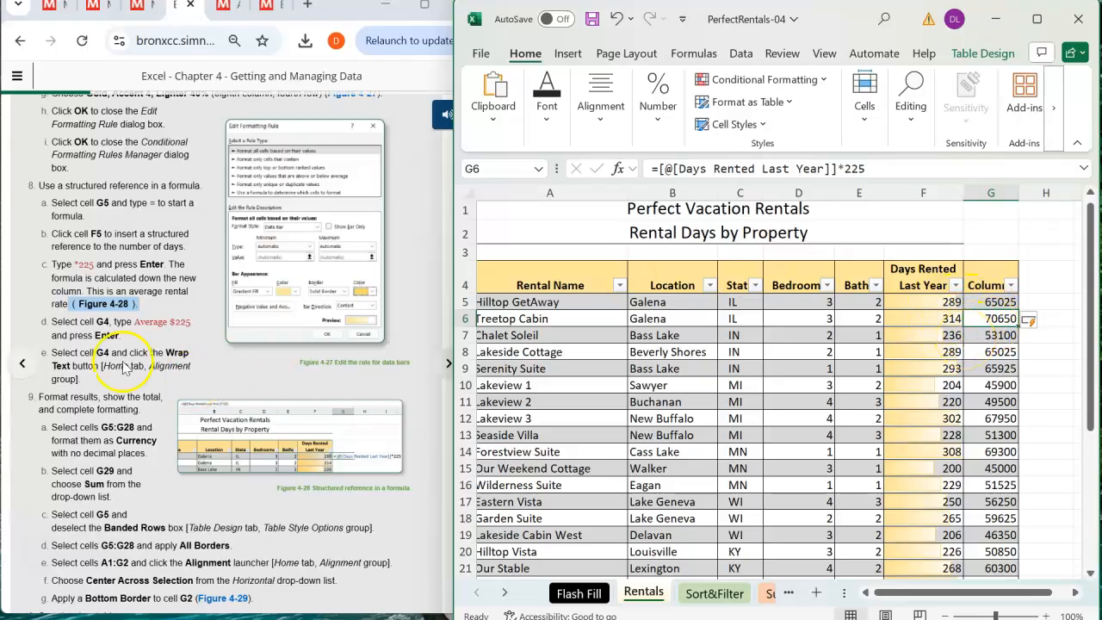
Set the header in cell G4 to Average $225 and wrap its text.
left_click(979, 276)
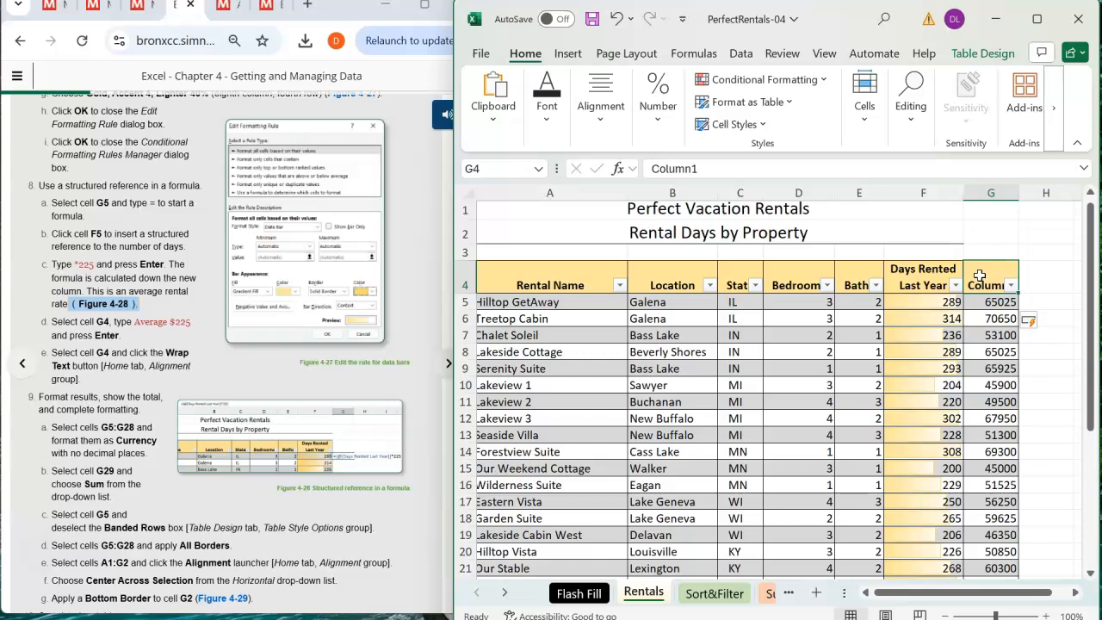
type("Average $")
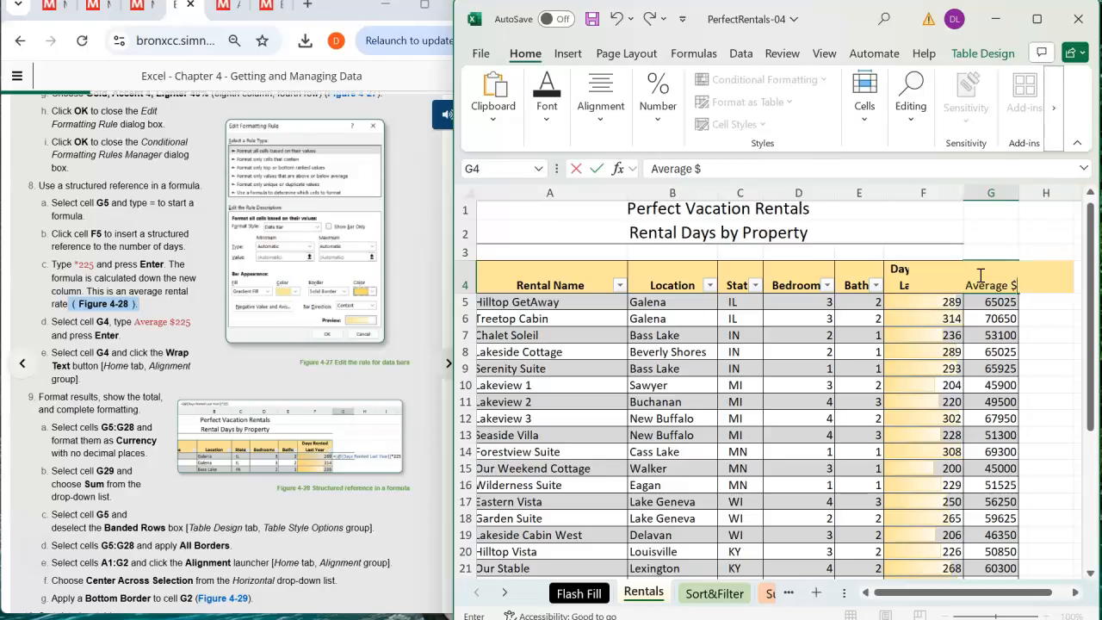
type("225")
key("Return")
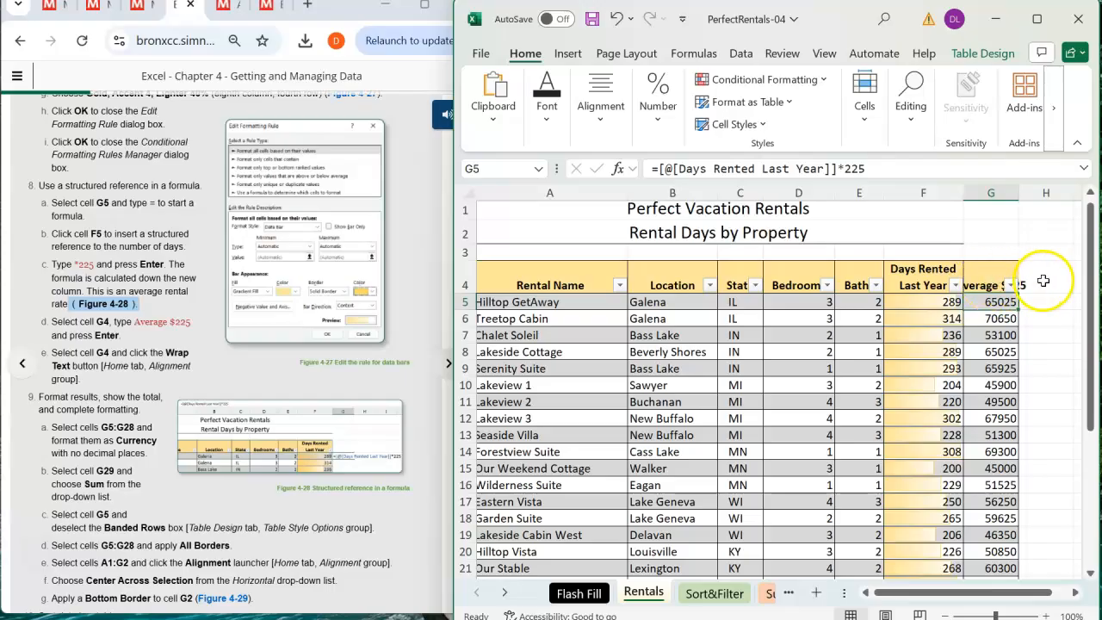
left_click(987, 279)
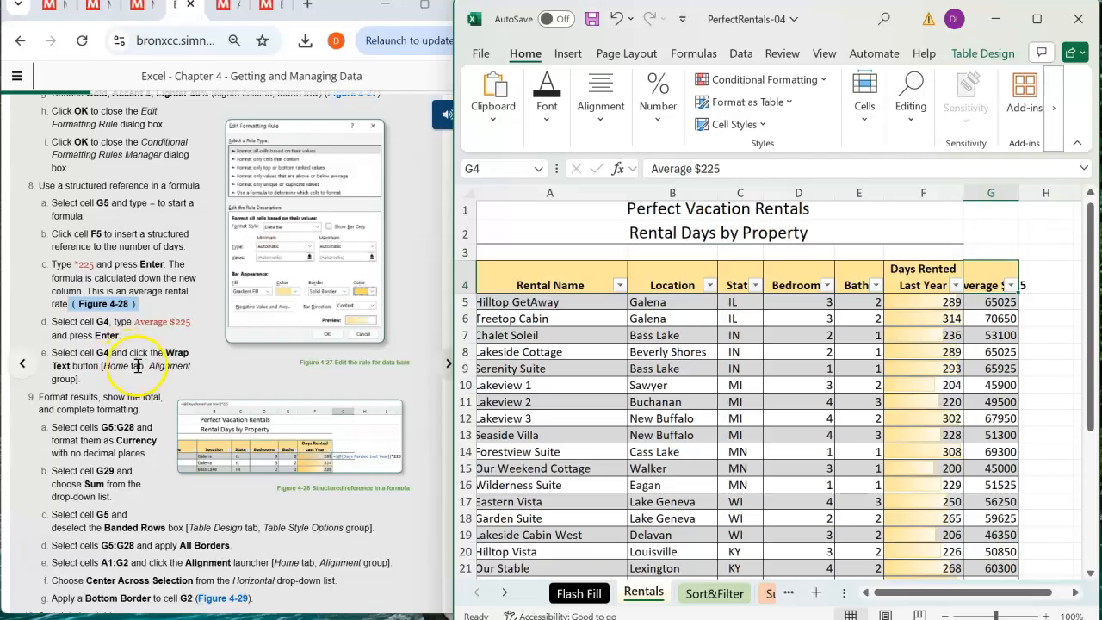
left_click(602, 133)
left_click(731, 171)
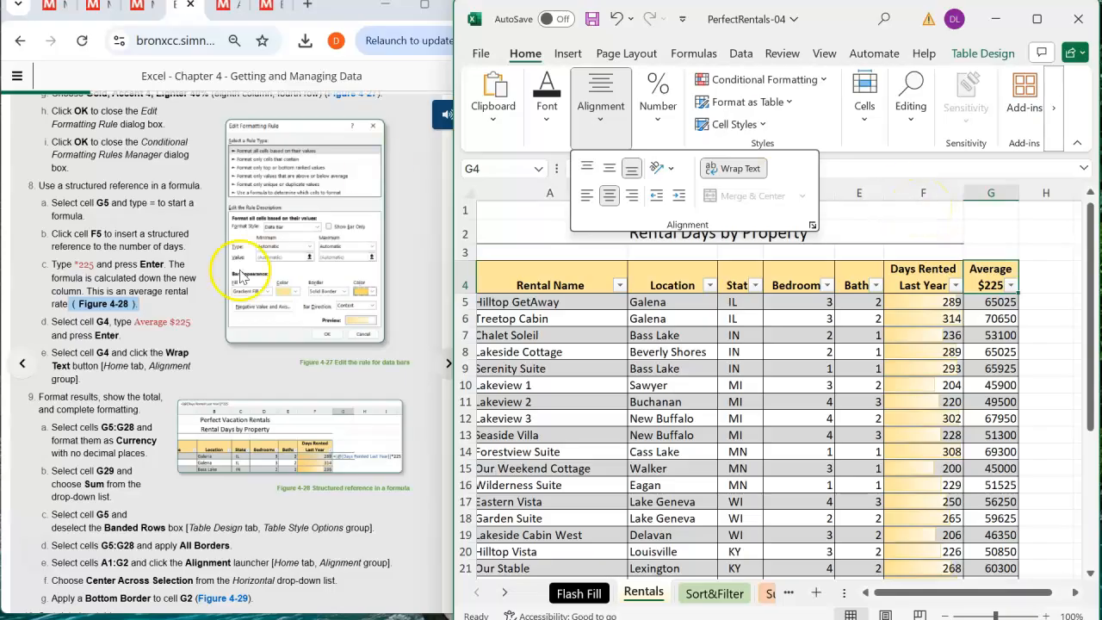
Format the Average $225 column cells G4:G28 as Currency with no decimal places.
left_click(157, 353)
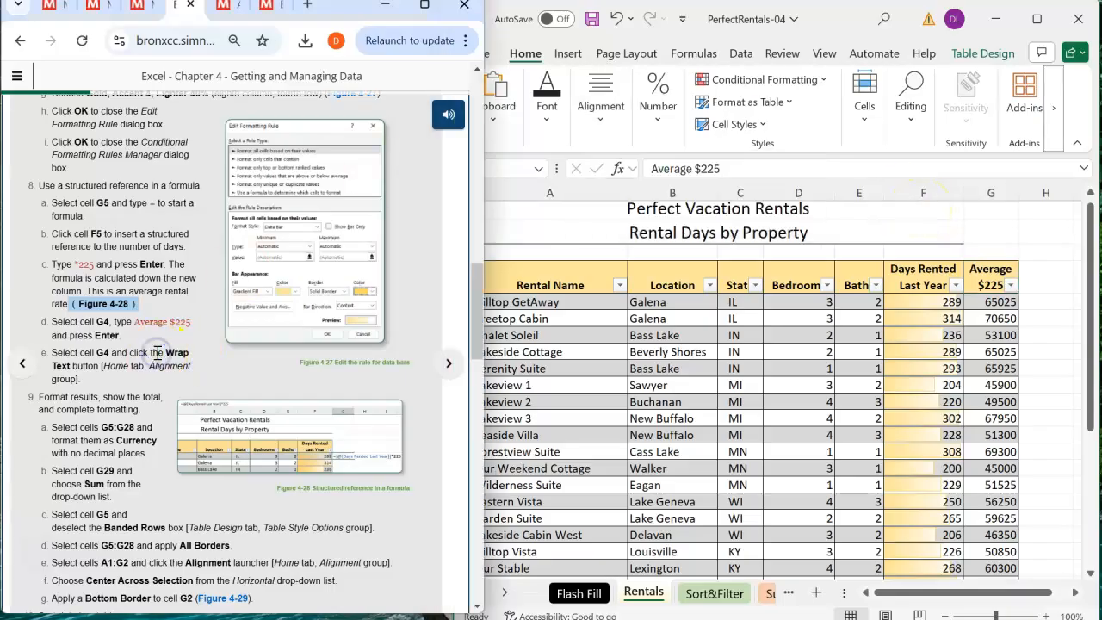
scroll(157, 353, "down", 3)
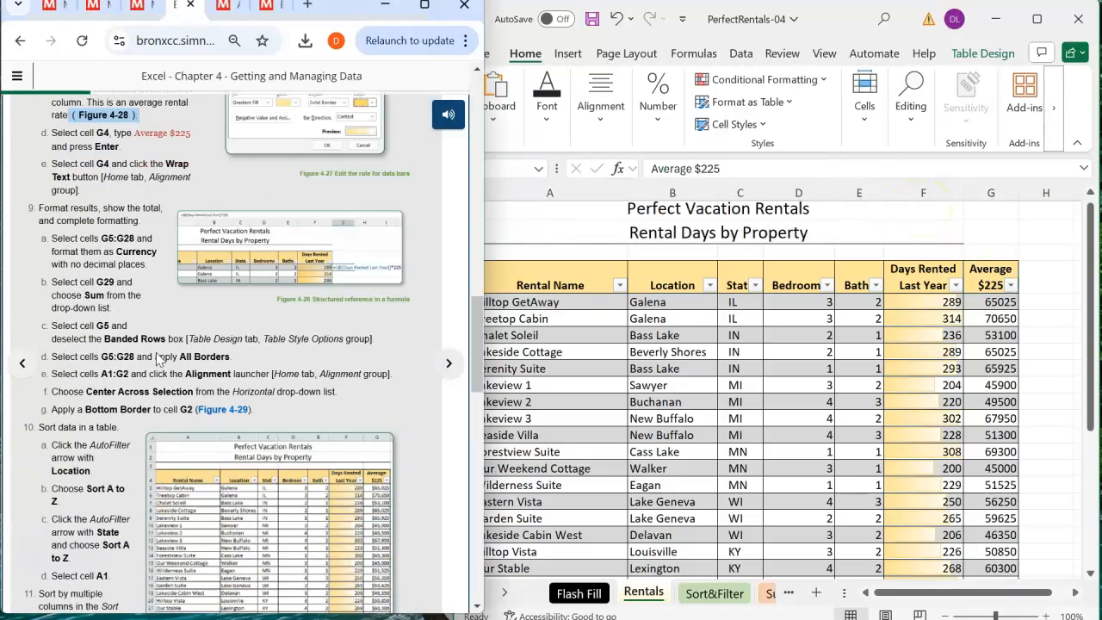
scroll(158, 359, "down", 1)
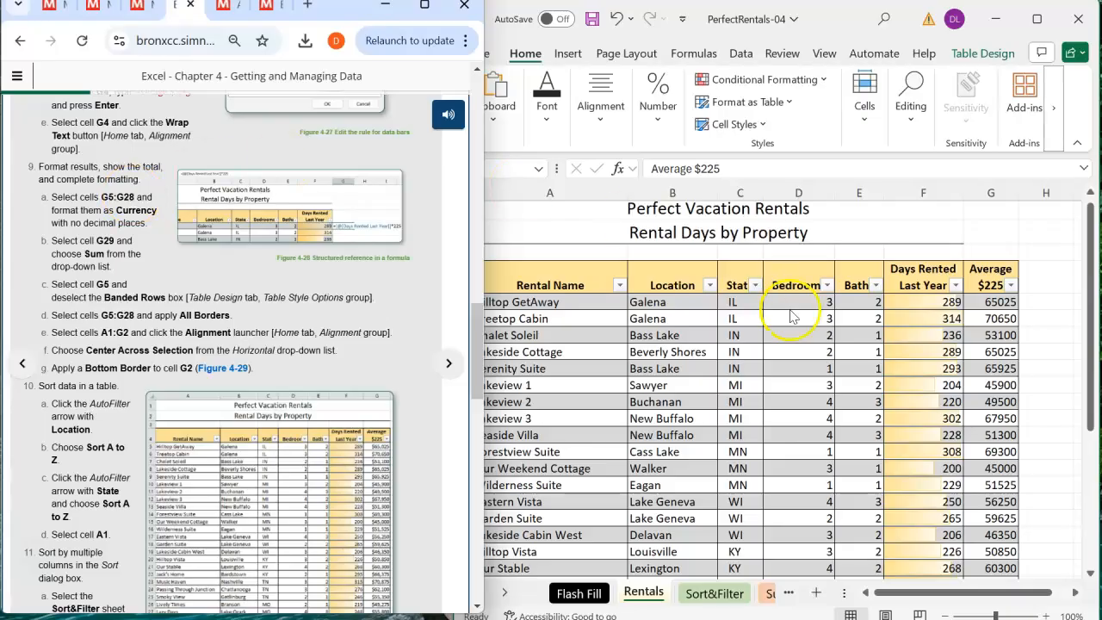
left_click(983, 295)
key("ctrl+shift+Down")
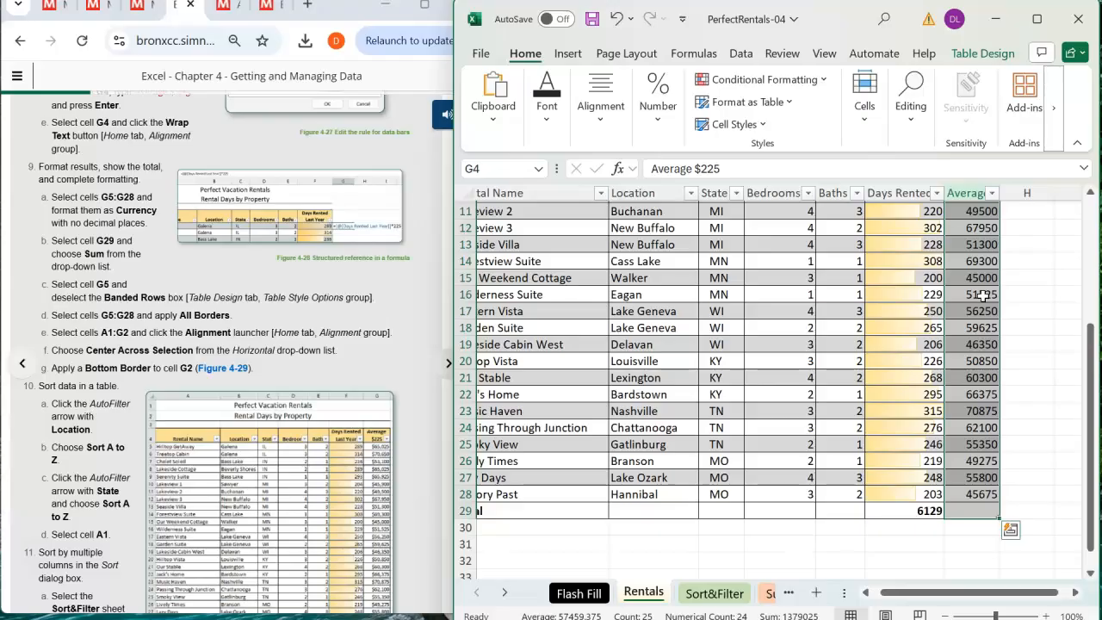
key("shift+Up")
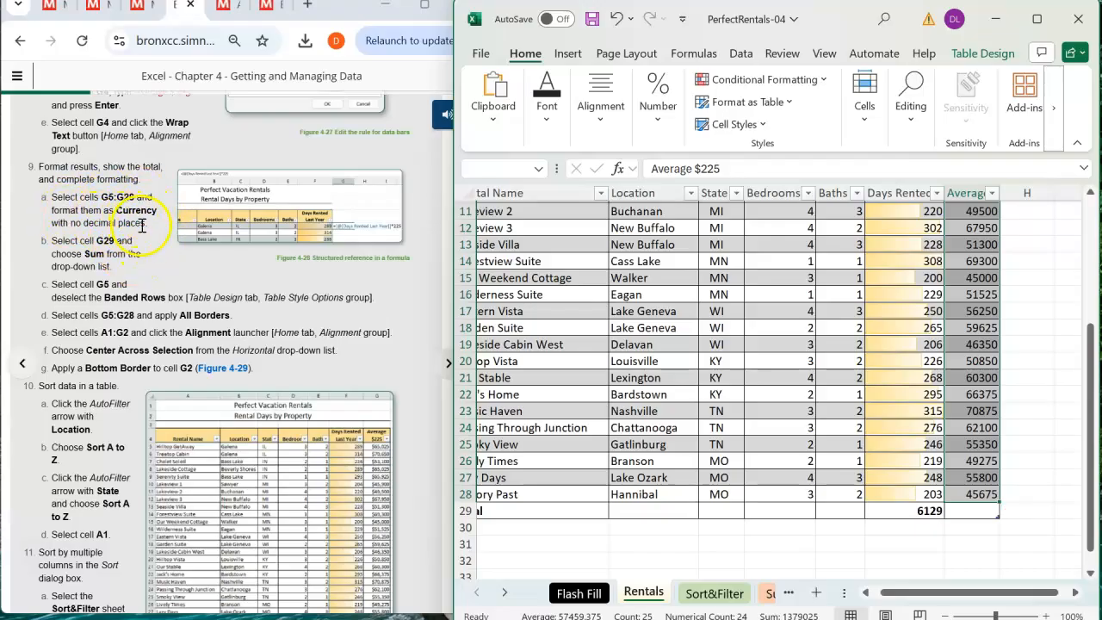
left_click(522, 52)
left_click(658, 110)
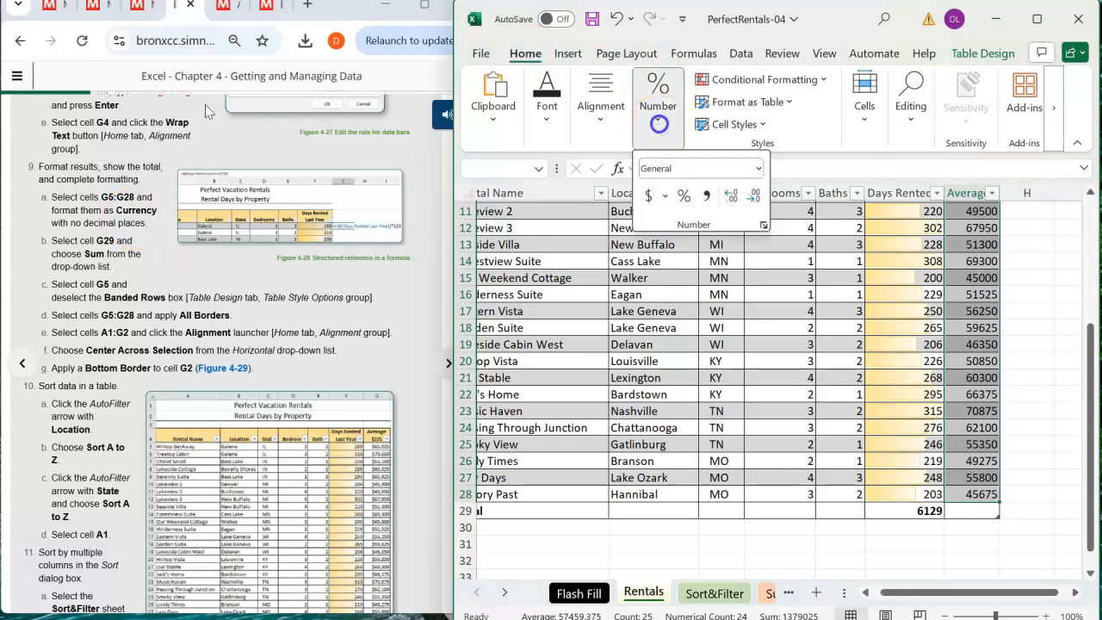
left_click(758, 170)
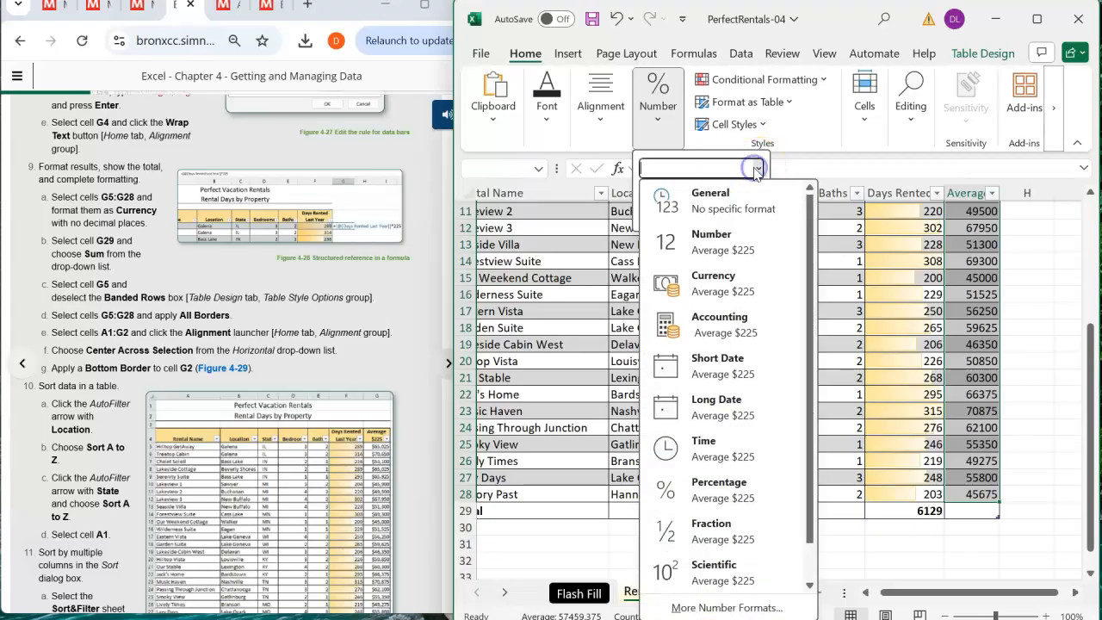
left_click(720, 284)
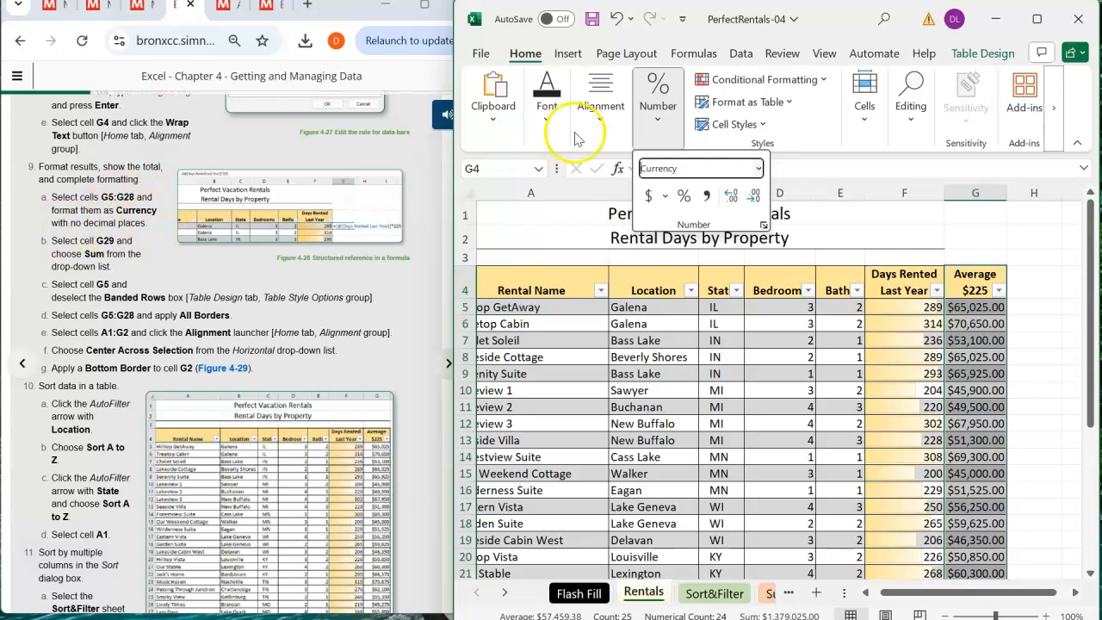
left_click(756, 197)
left_click(756, 198)
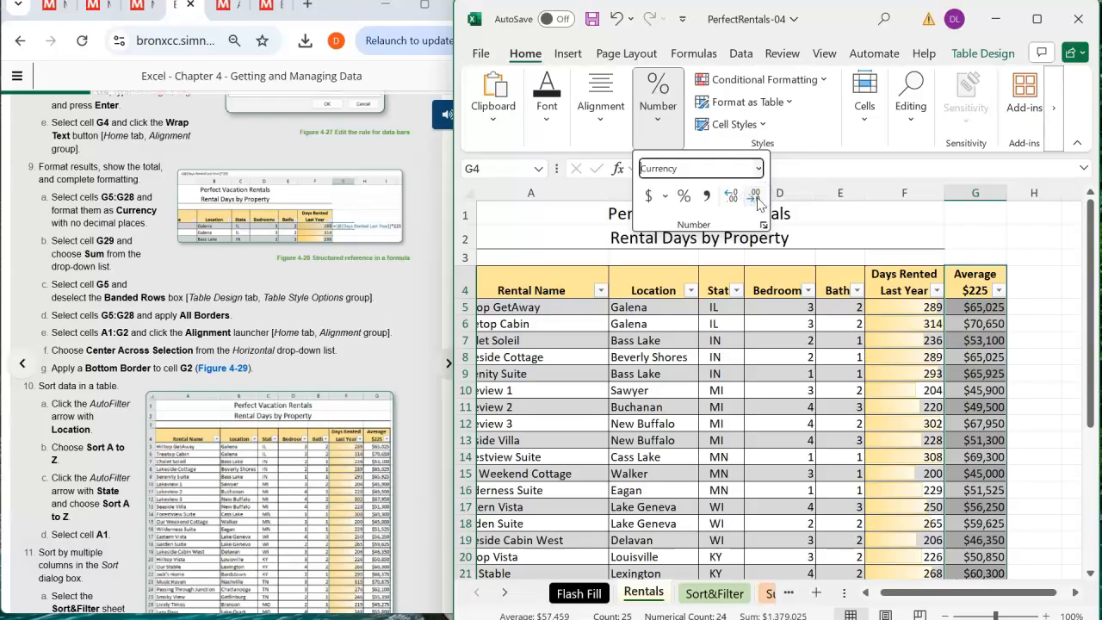
Set the total row cell G29 to calculate the Sum of the Average $225 column.
left_click(127, 284)
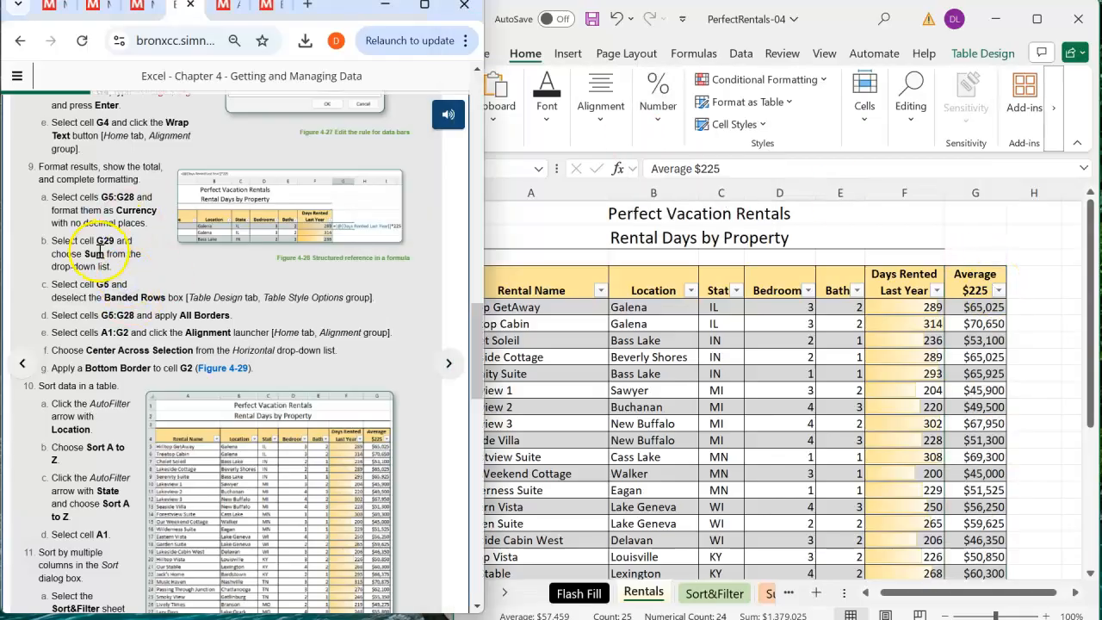
scroll(1007, 461, "down", 5)
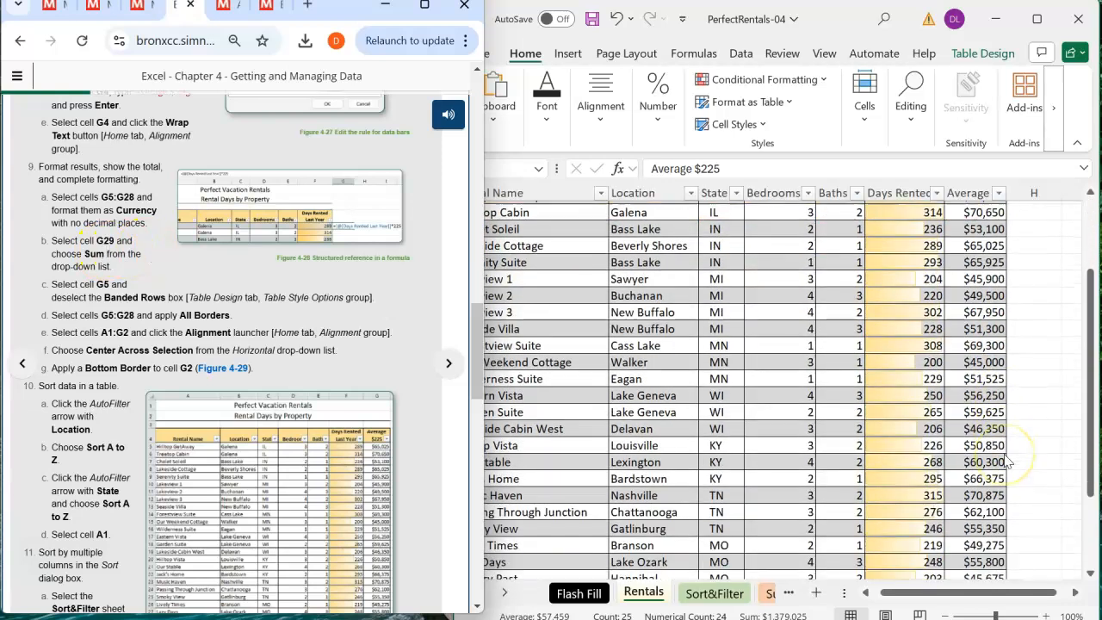
left_click(981, 441)
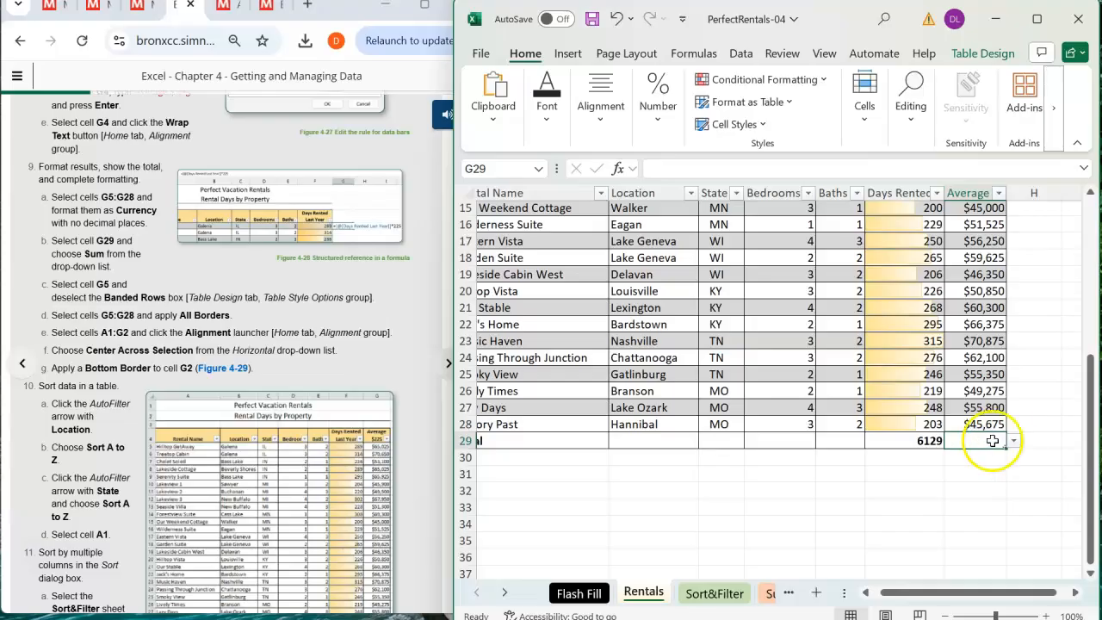
left_click(1012, 441)
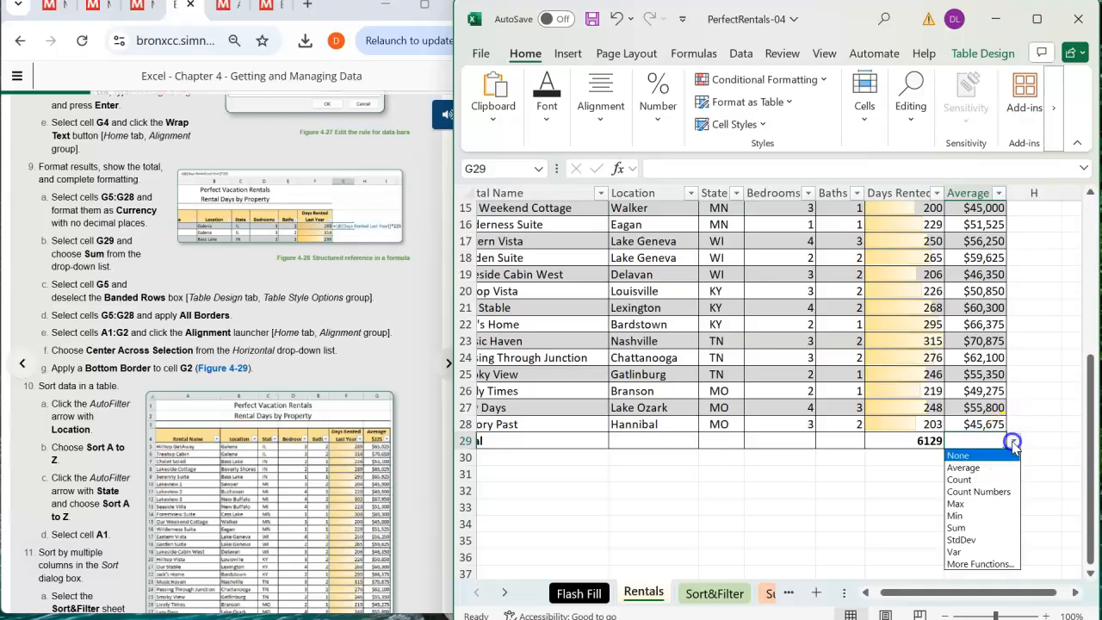
left_click(958, 528)
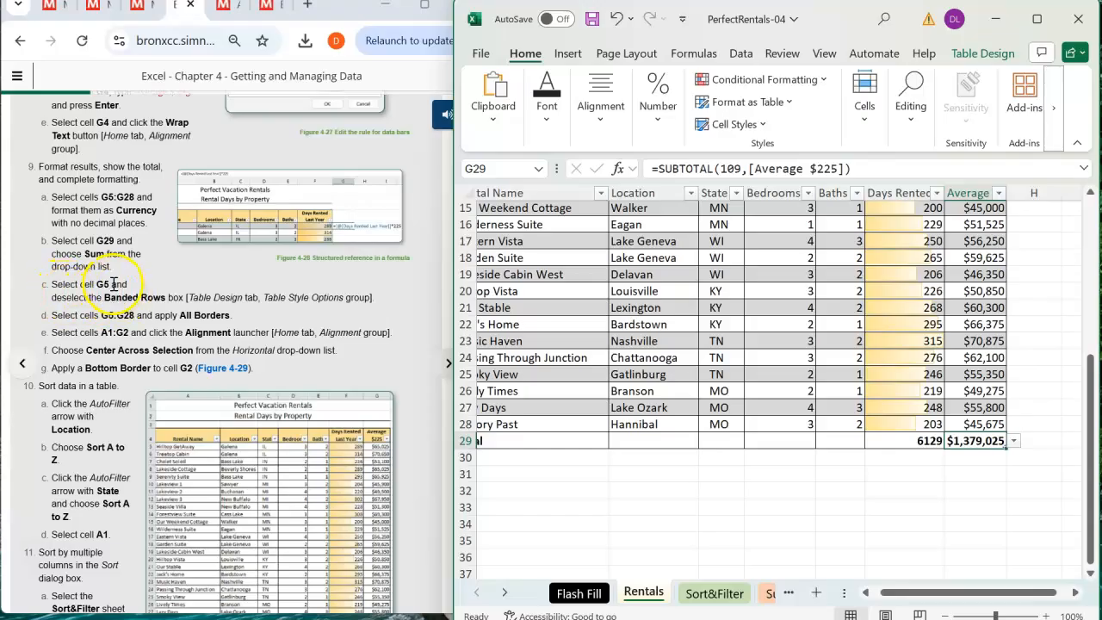
Turn on Banded Columns for the rentals table from cell G5, and restore the side-by-side view with the instructions.
scroll(768, 260, "up", 5)
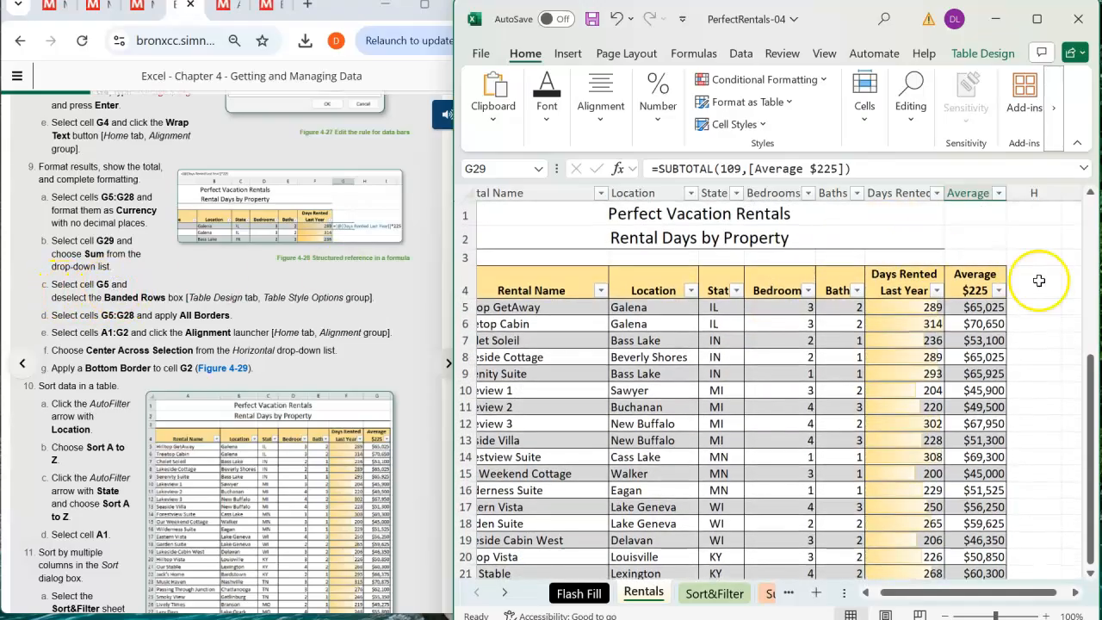
left_click(970, 308)
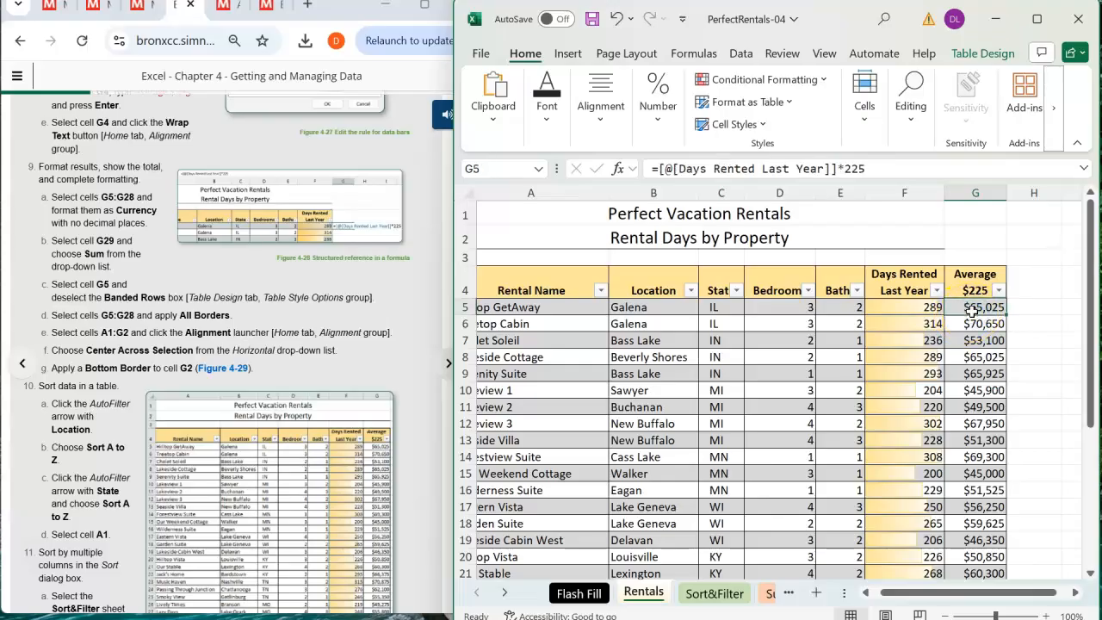
left_click(982, 56)
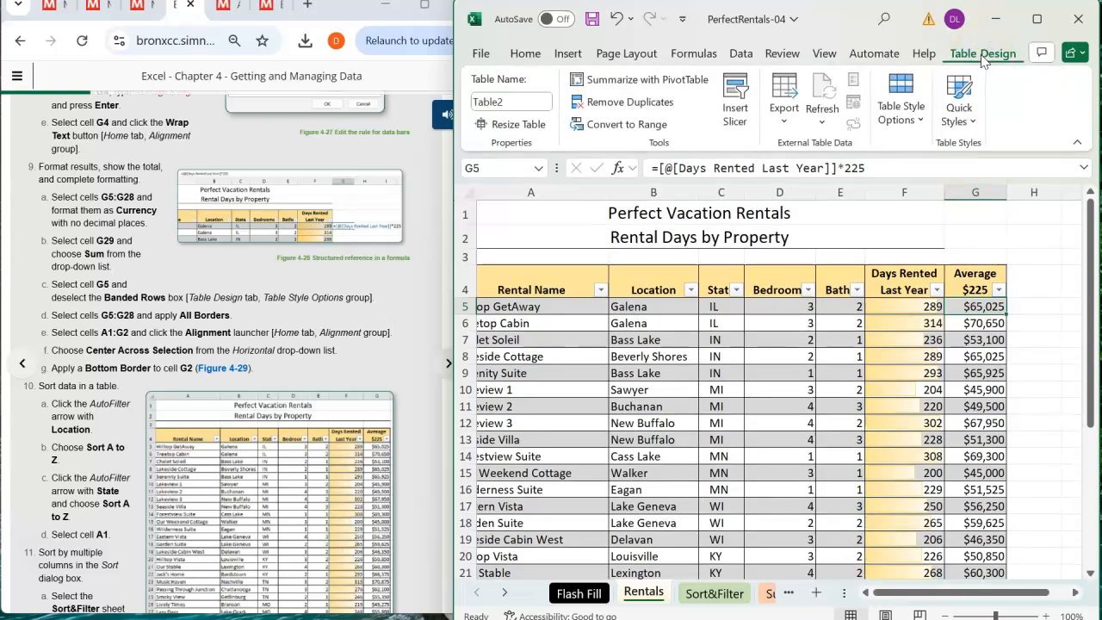
mouse_move(1040, 19)
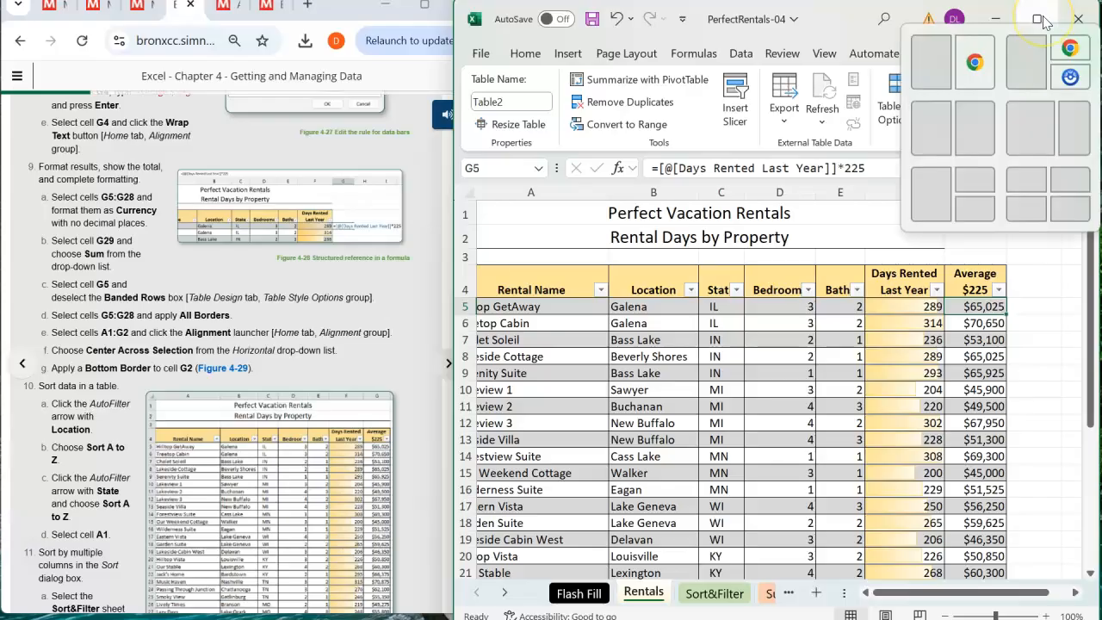
left_click(1040, 19)
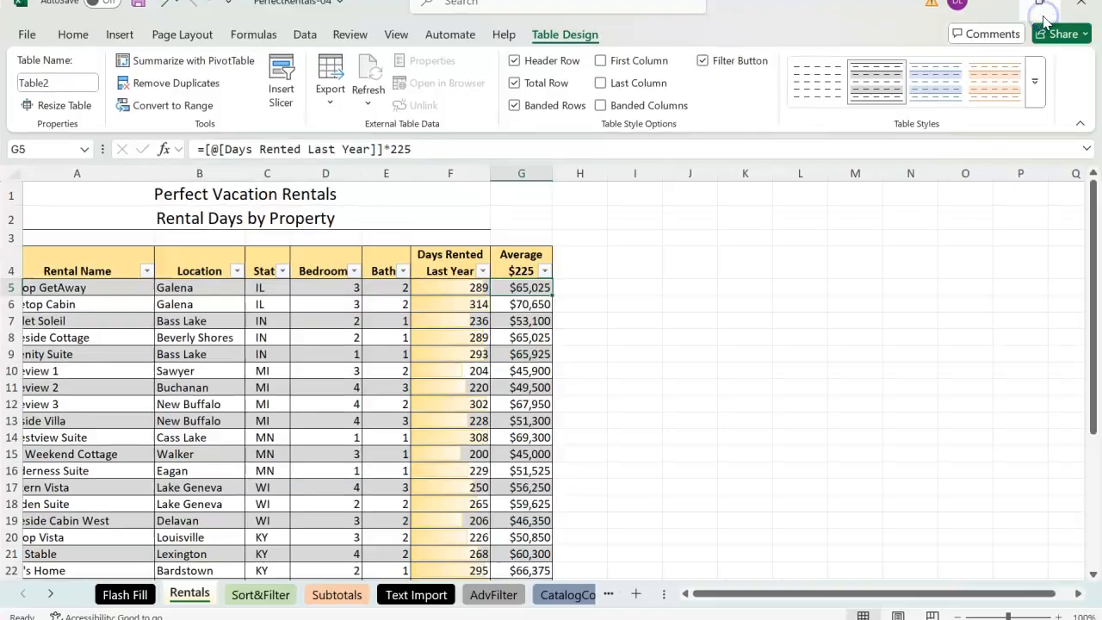
left_click(601, 106)
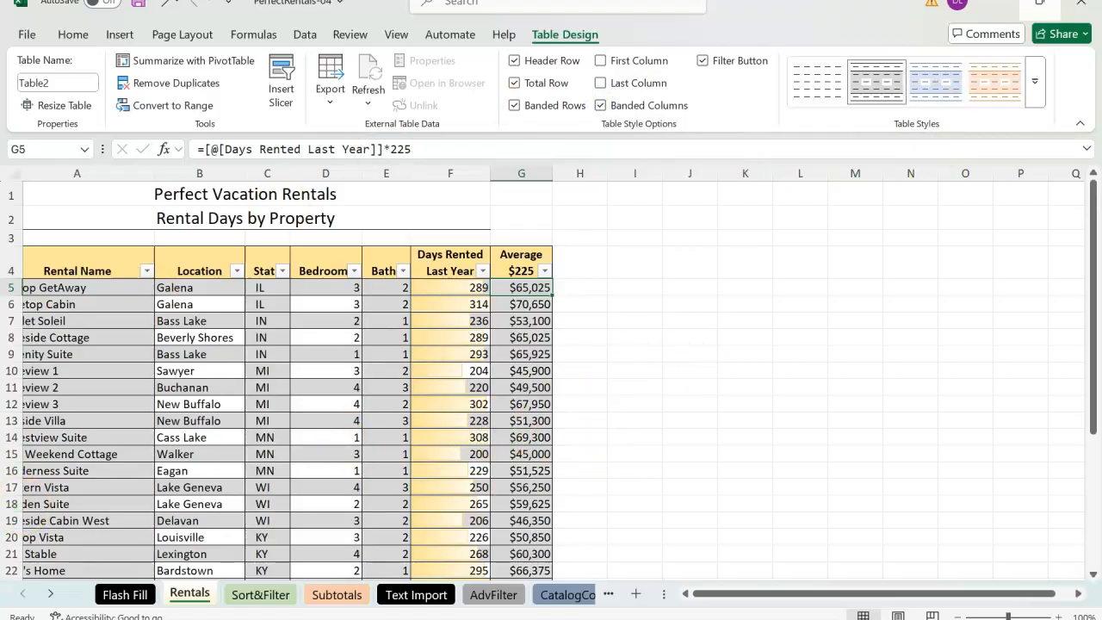
mouse_move(1047, 7)
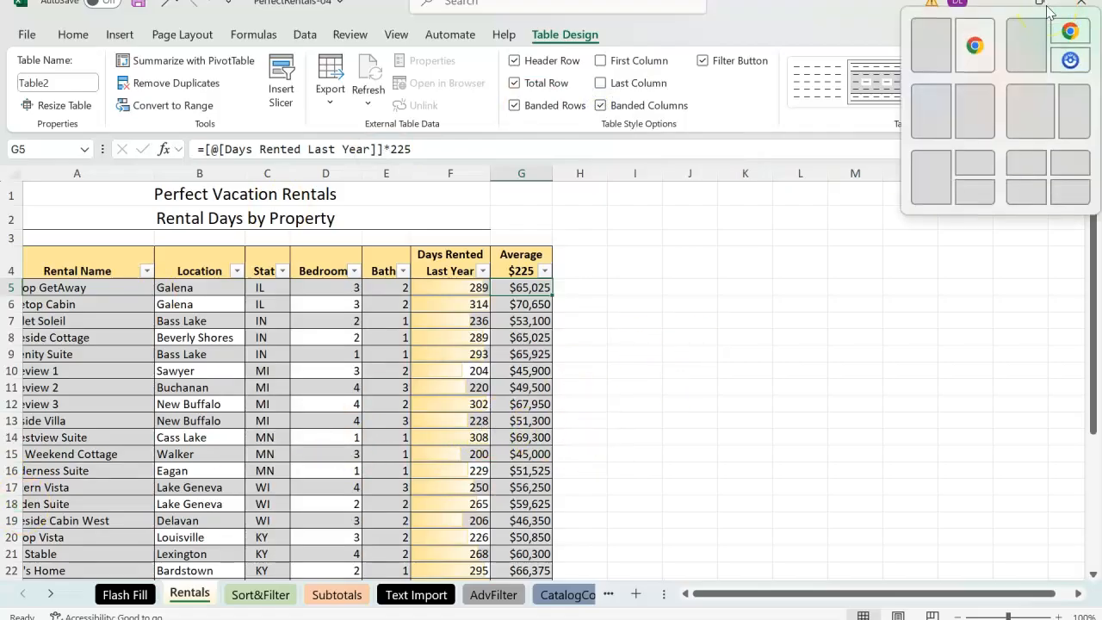
left_click(974, 45)
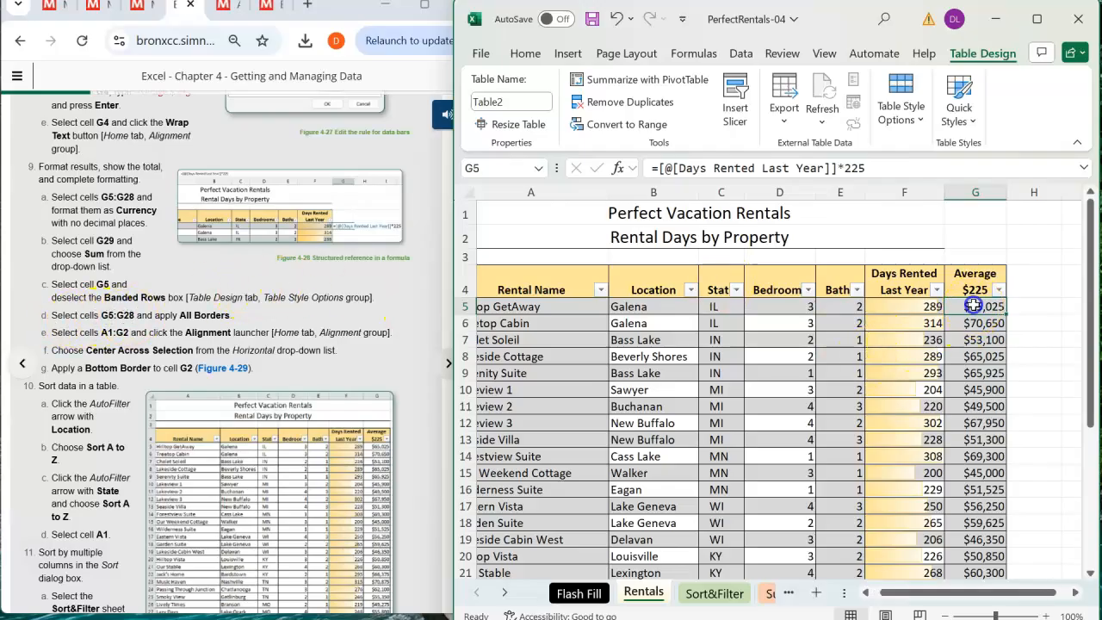
Apply All Borders to the Average $225 results in cells G5:G28.
left_click_drag(973, 306, 973, 568)
key("shift+Down")
key("shift+Down")
key("shift+Down")
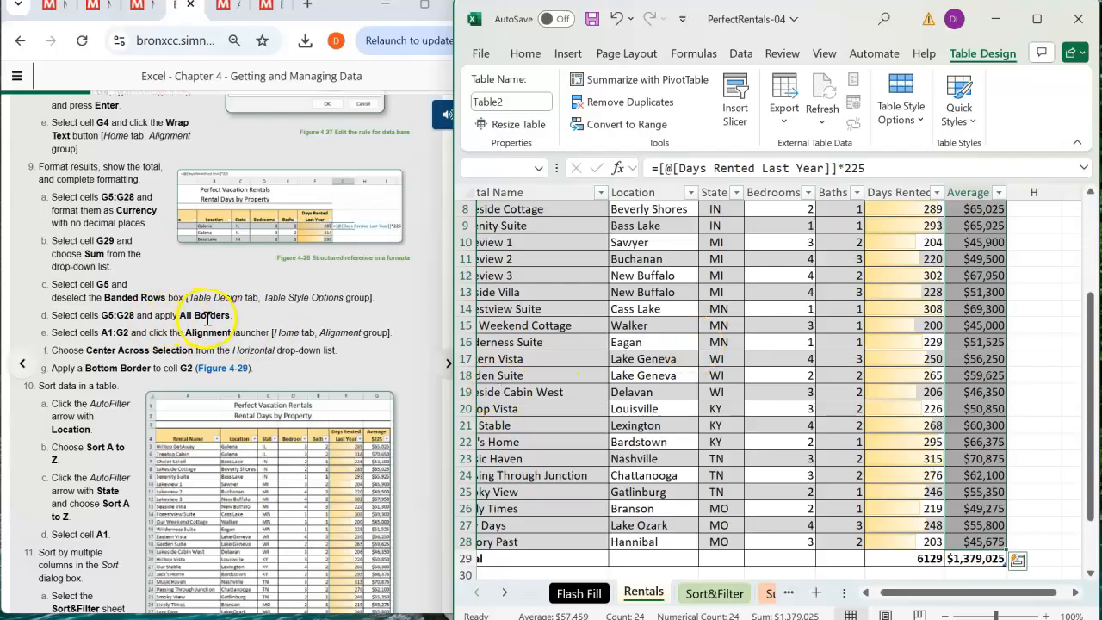
left_click(523, 53)
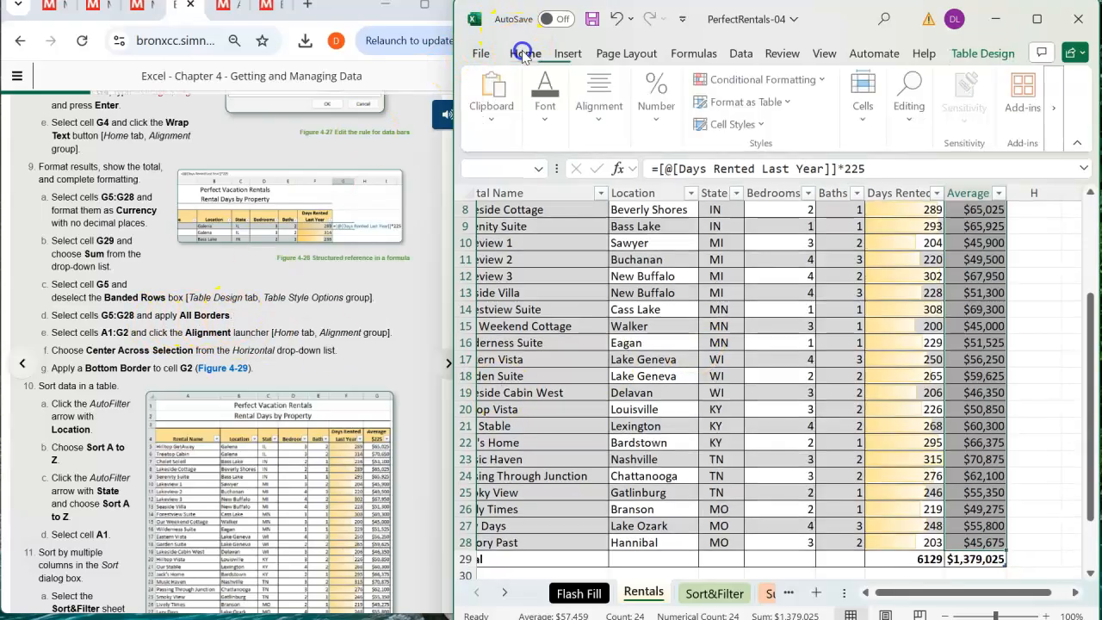
left_click(546, 99)
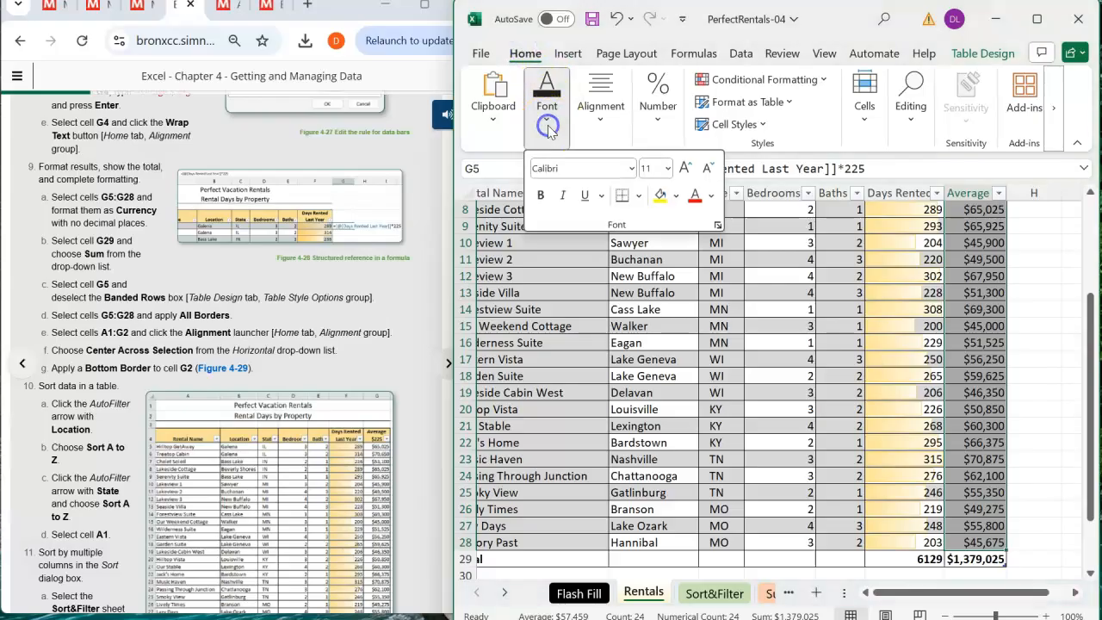
left_click(637, 196)
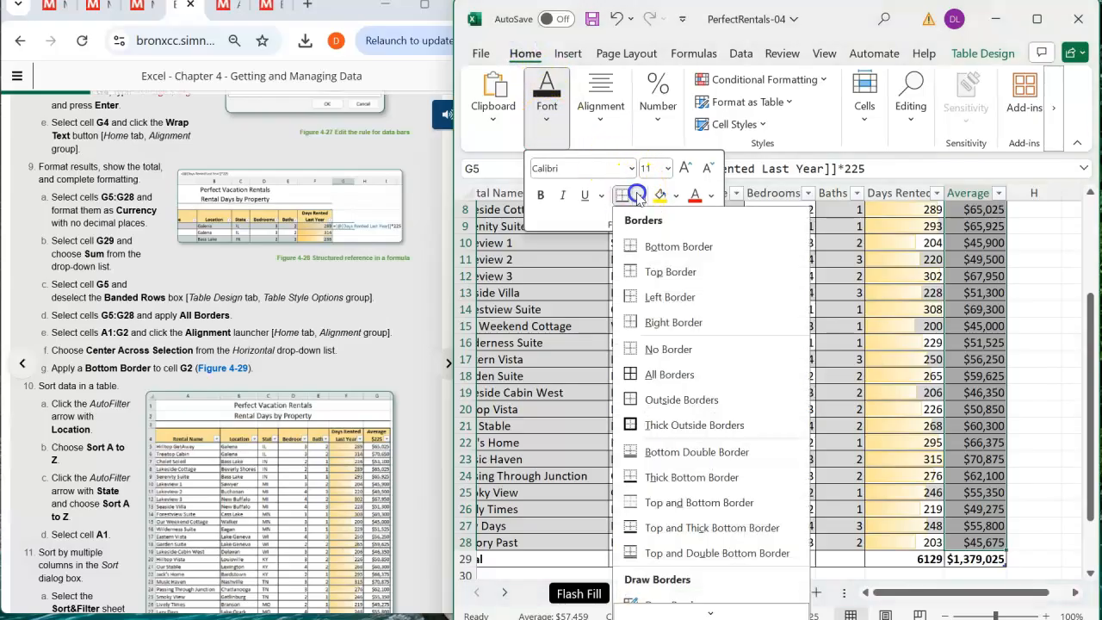
left_click(663, 375)
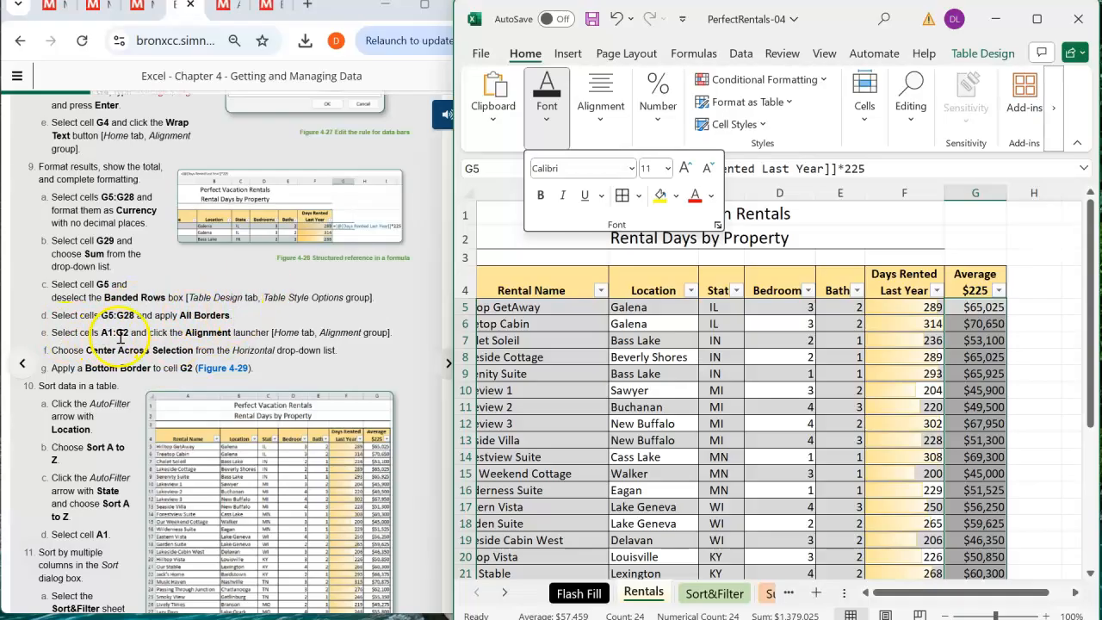
Try to set the horizontal alignment of the title cells A1:G2 to Center Across Selection.
left_click(496, 212)
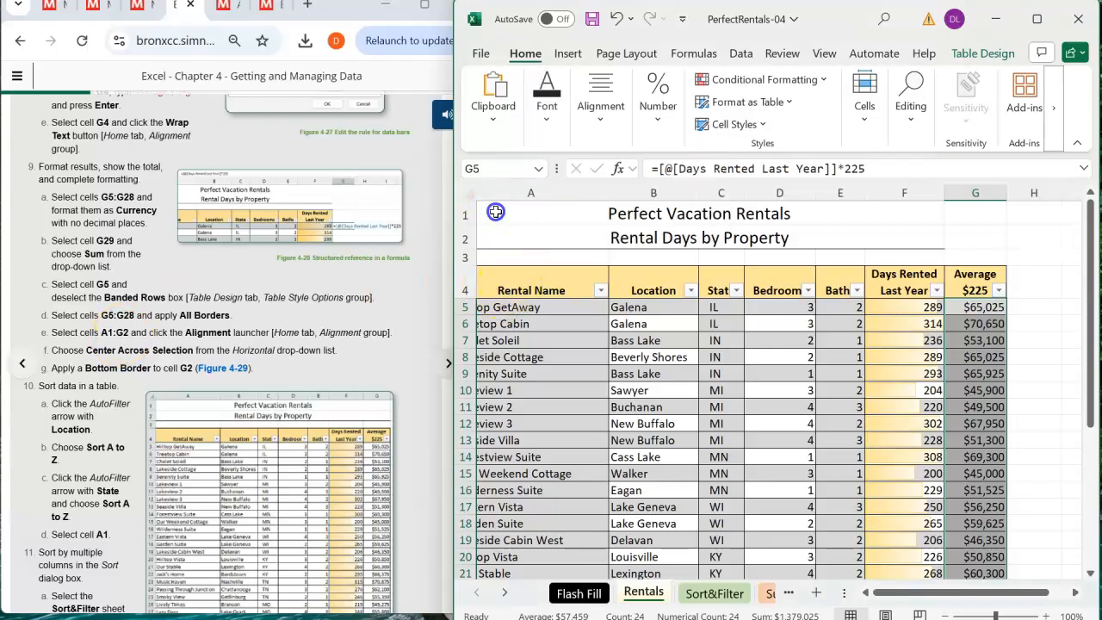
left_click(496, 212)
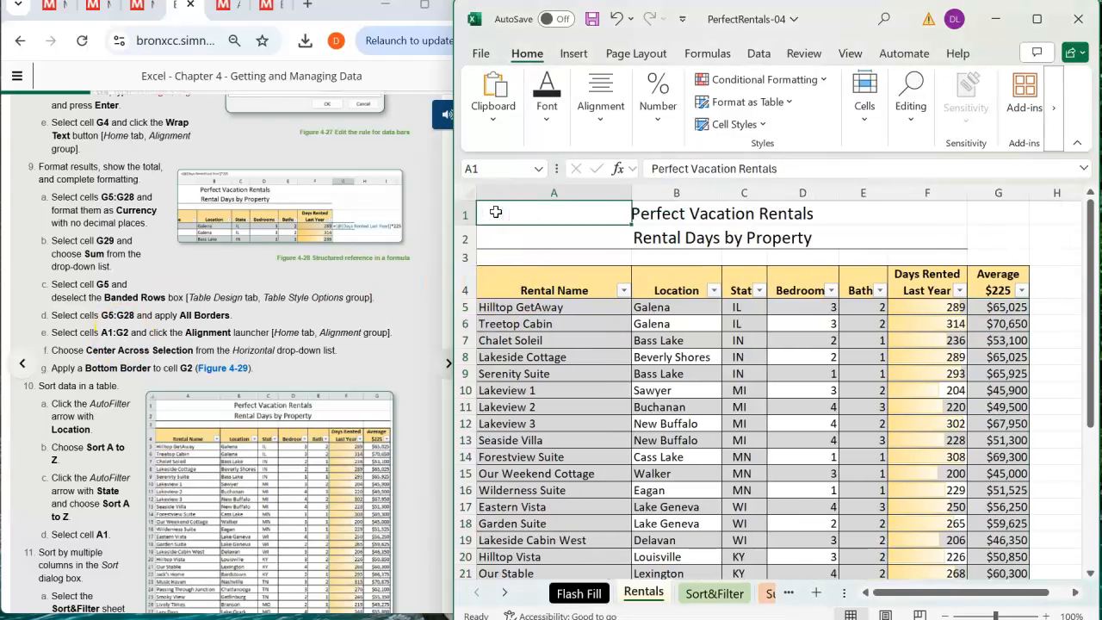
key("shift+Right")
key("shift+Right")
key("shift+Right")
key("shift+Right")
key("shift+Right")
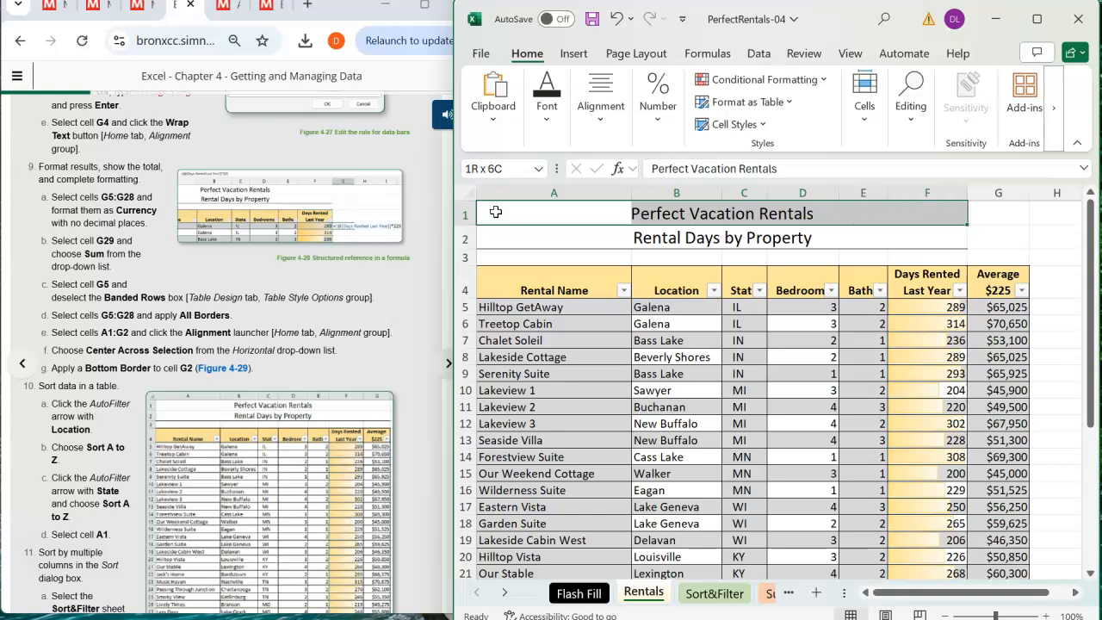
key("shift+Right")
key("shift+Down")
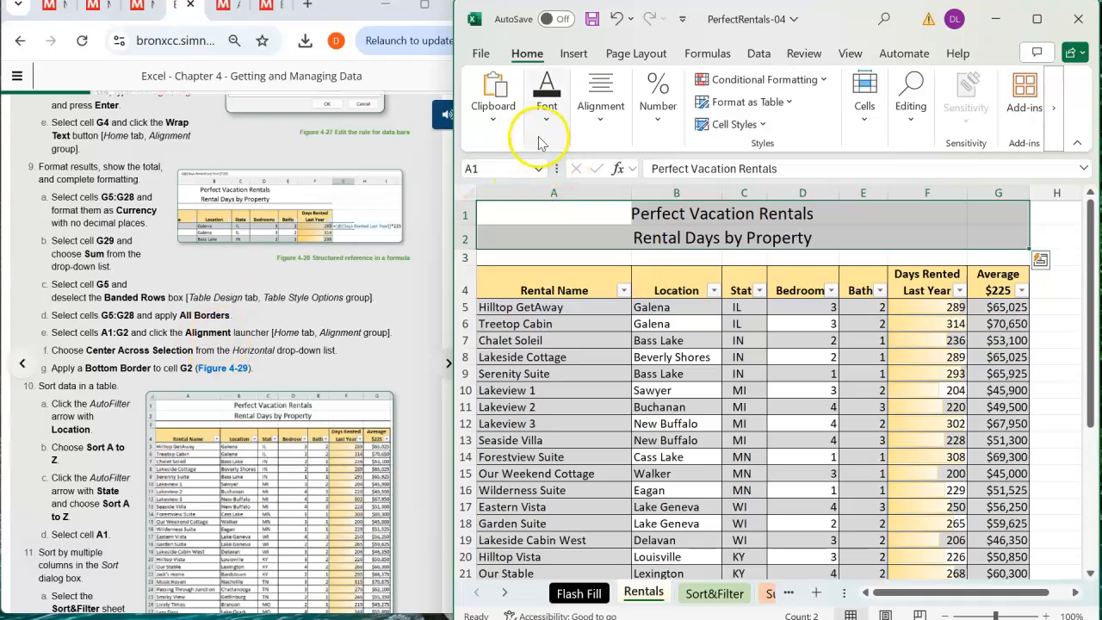
left_click(606, 128)
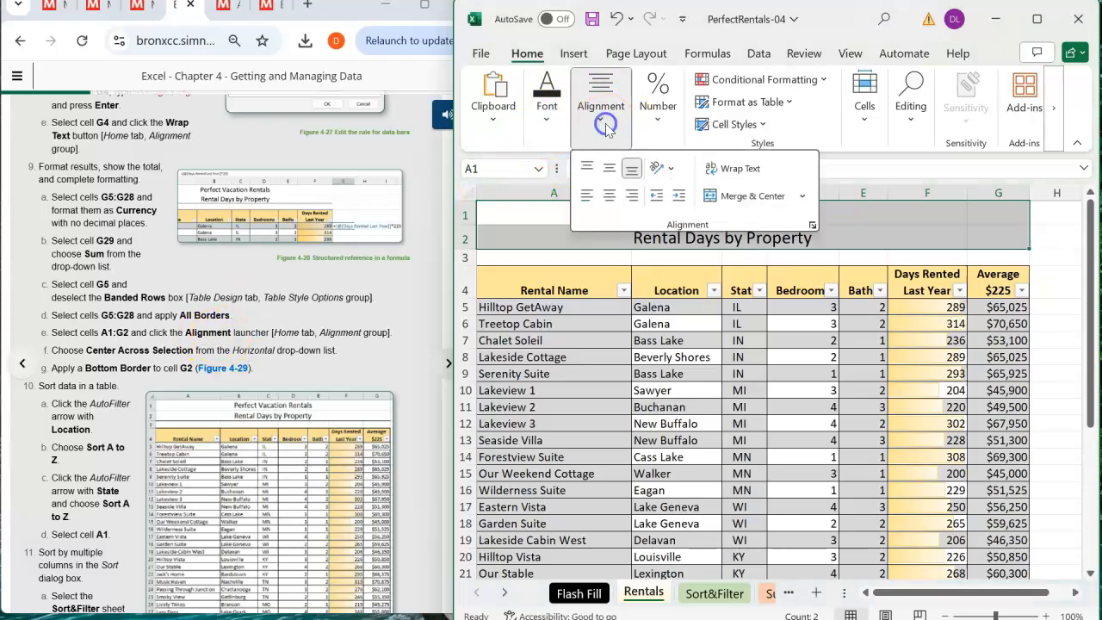
left_click(812, 228)
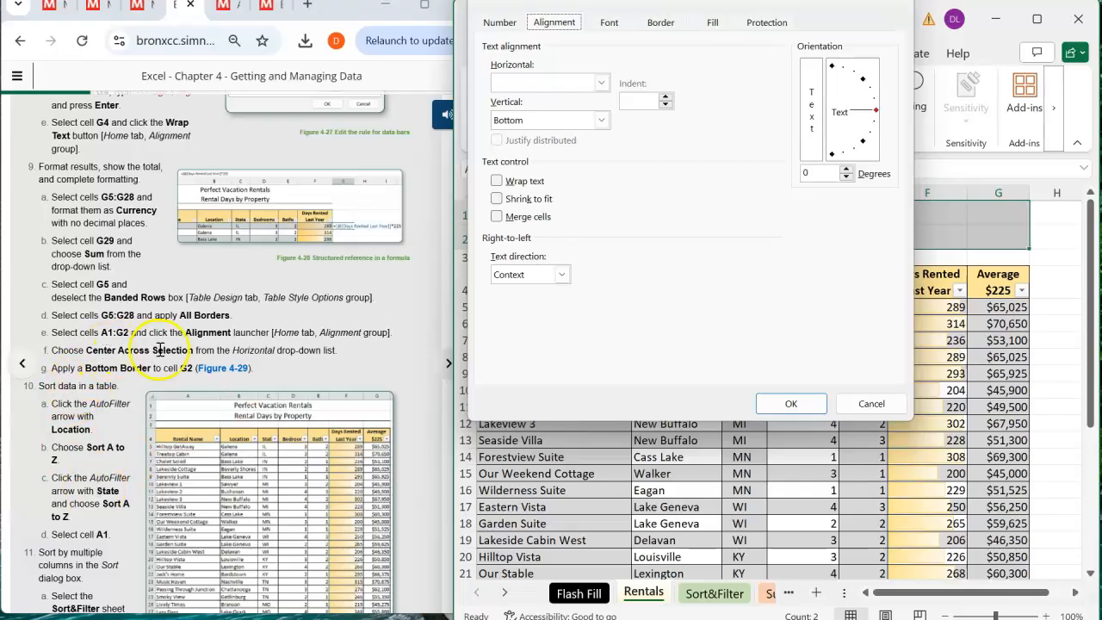
left_click(602, 83)
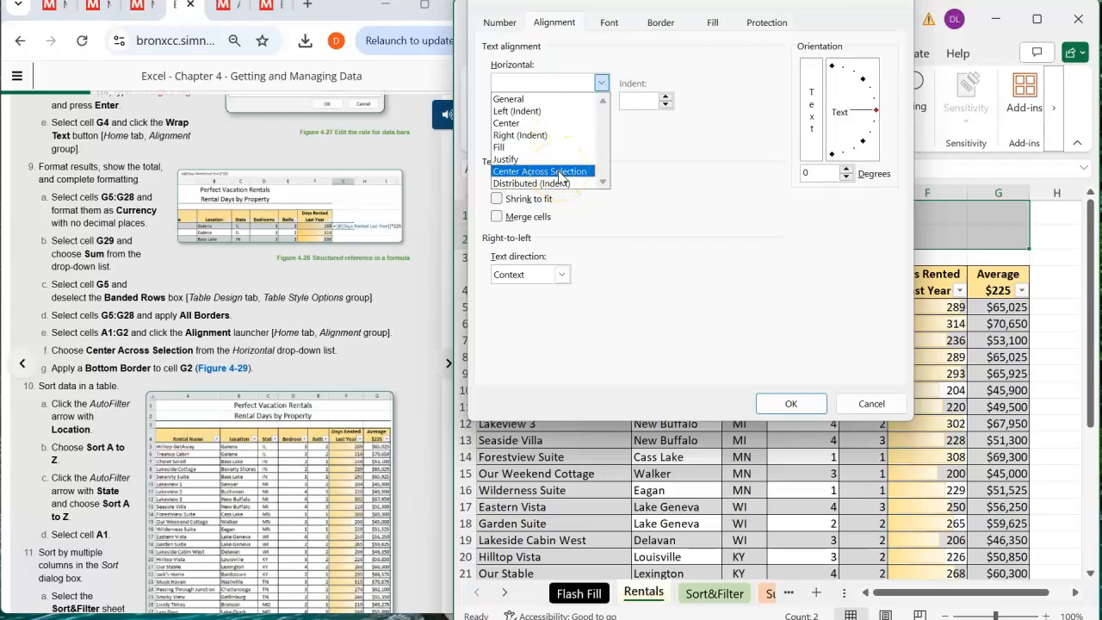
left_click(868, 405)
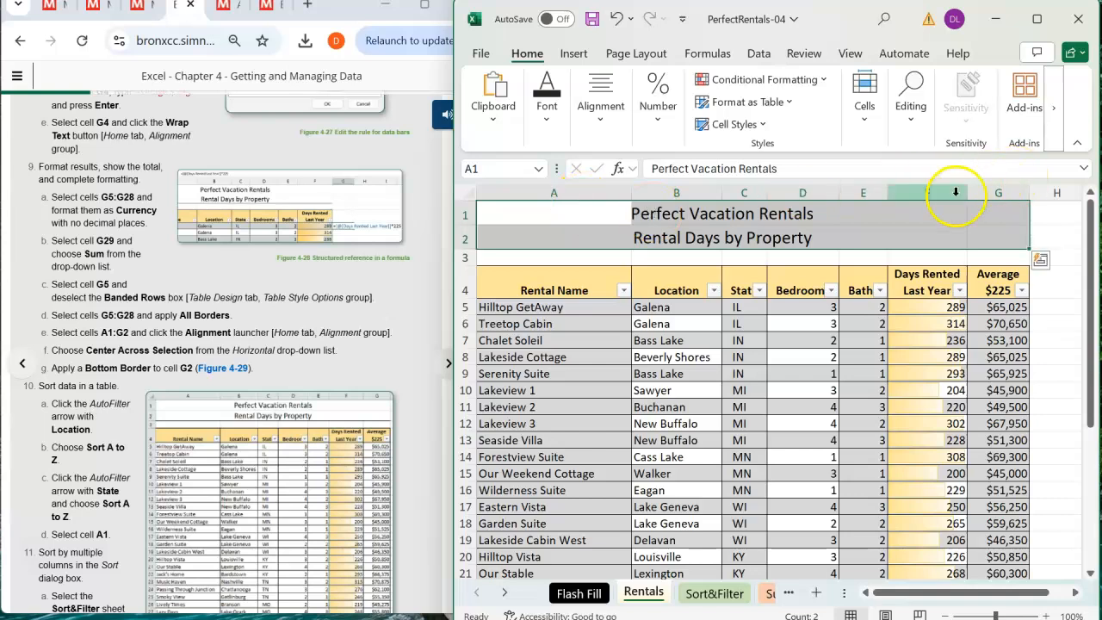
Set the horizontal text alignment of the title cells A1:G2 to Center Across Selection.
left_click(601, 108)
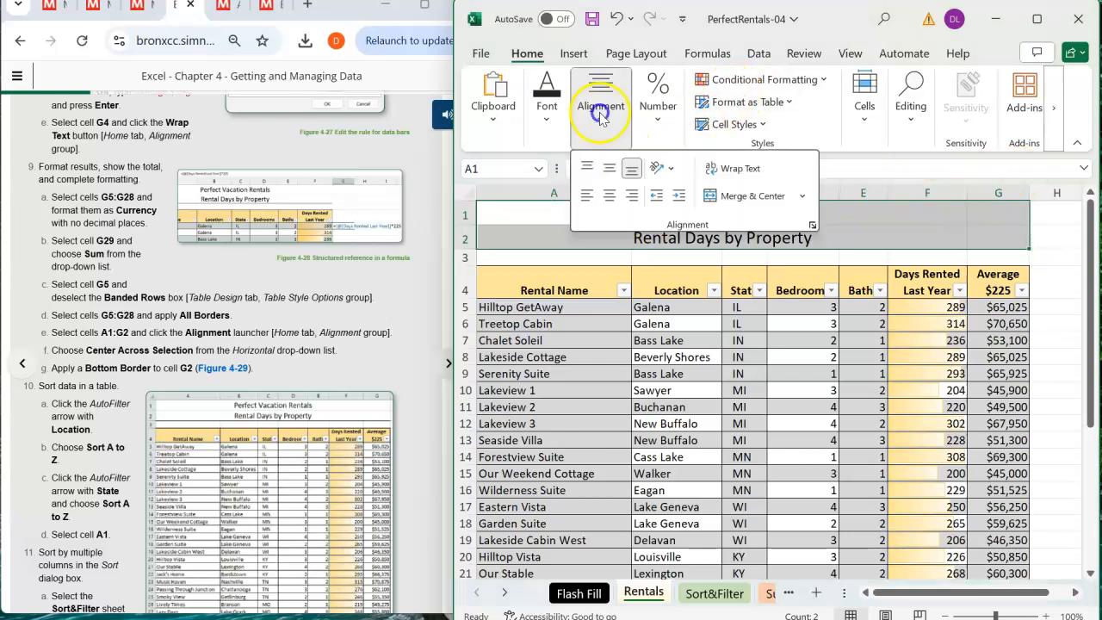
left_click(811, 227)
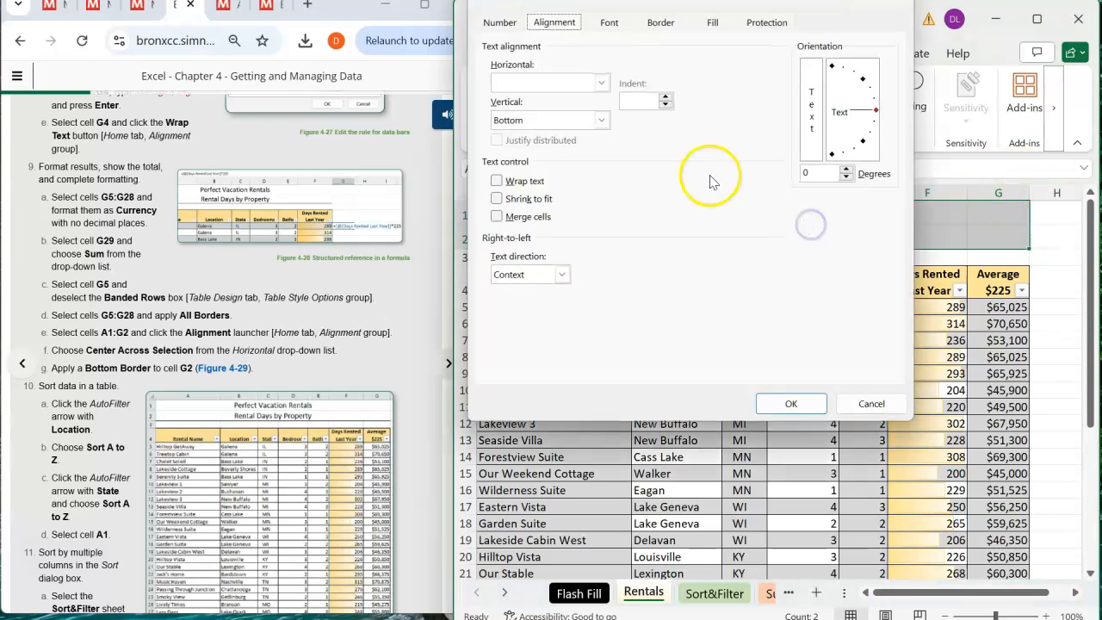
left_click(601, 82)
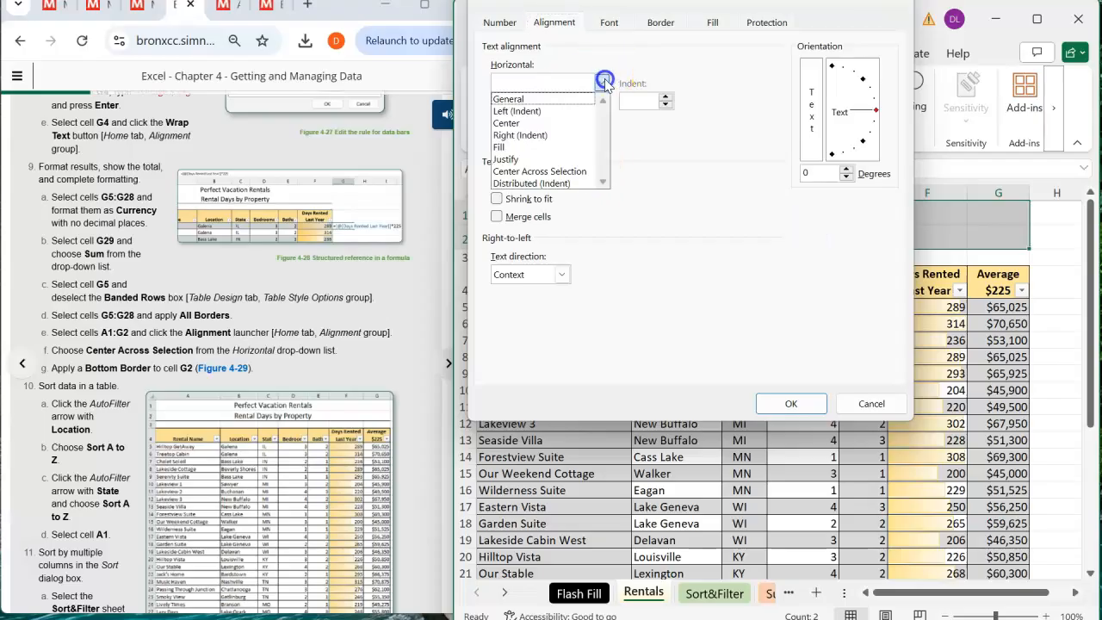
left_click(570, 172)
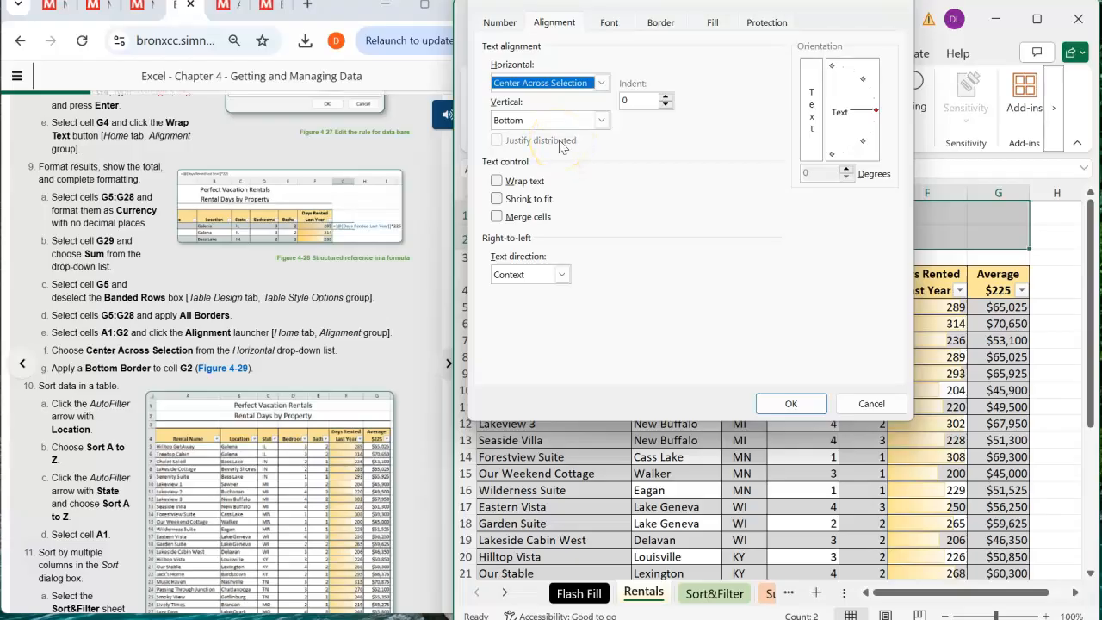
Add a bottom border under the title range A1:G2 and apply the cell formatting.
left_click(660, 23)
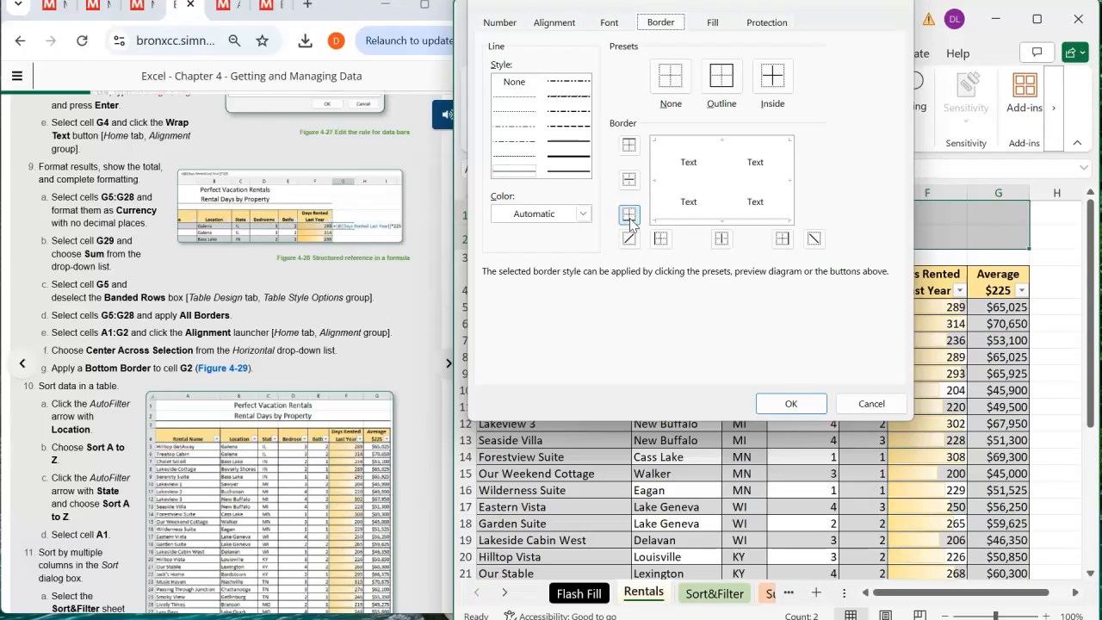
left_click(629, 146)
left_click(629, 180)
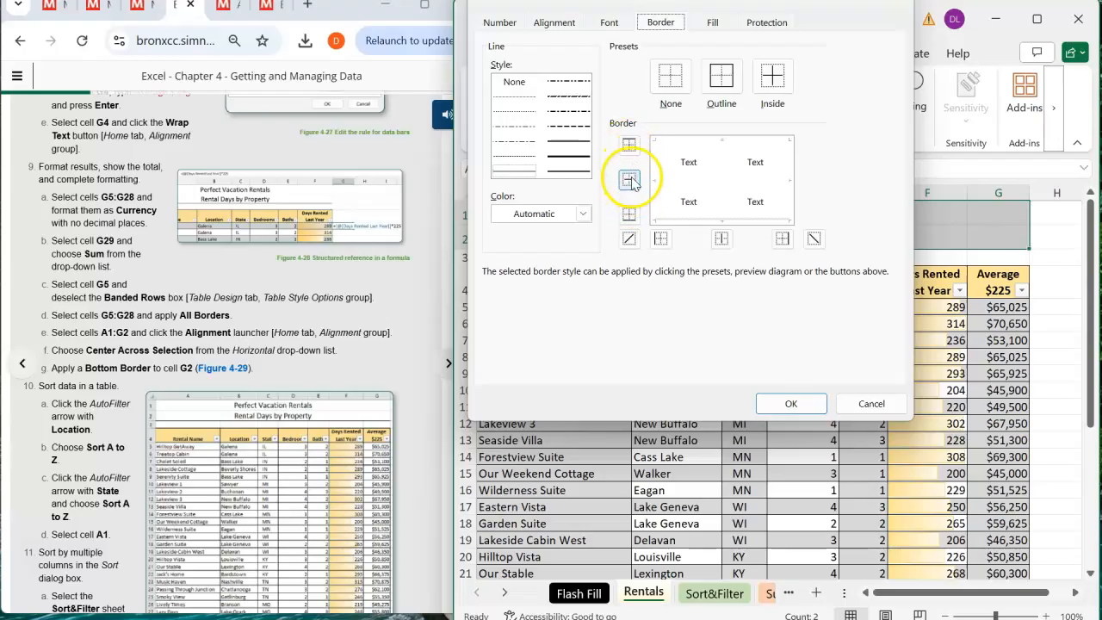
left_click(629, 216)
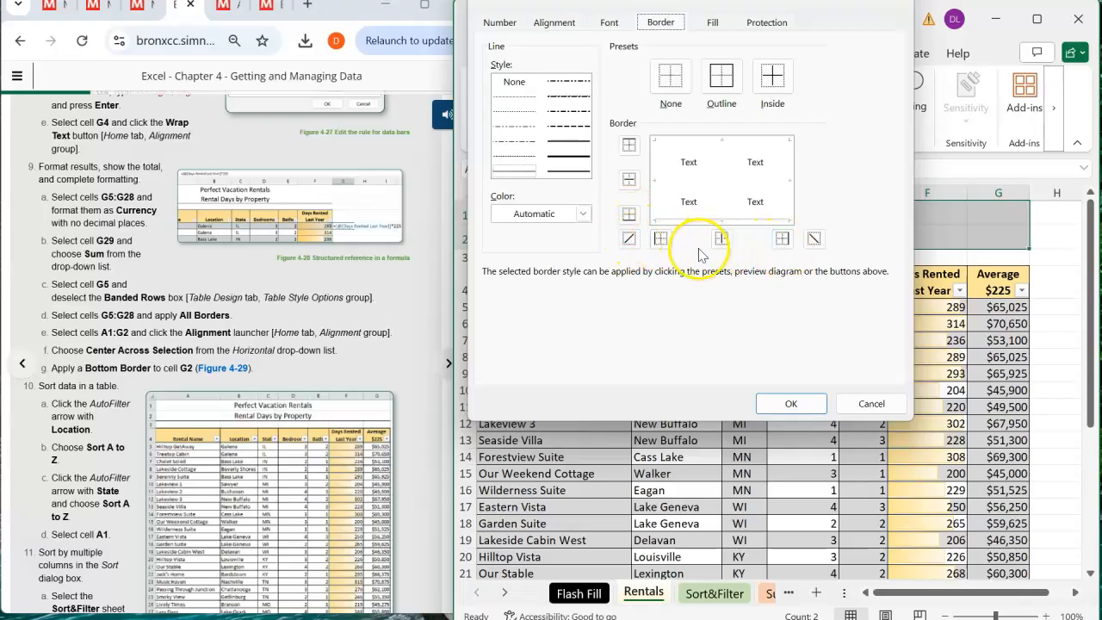
left_click(625, 220)
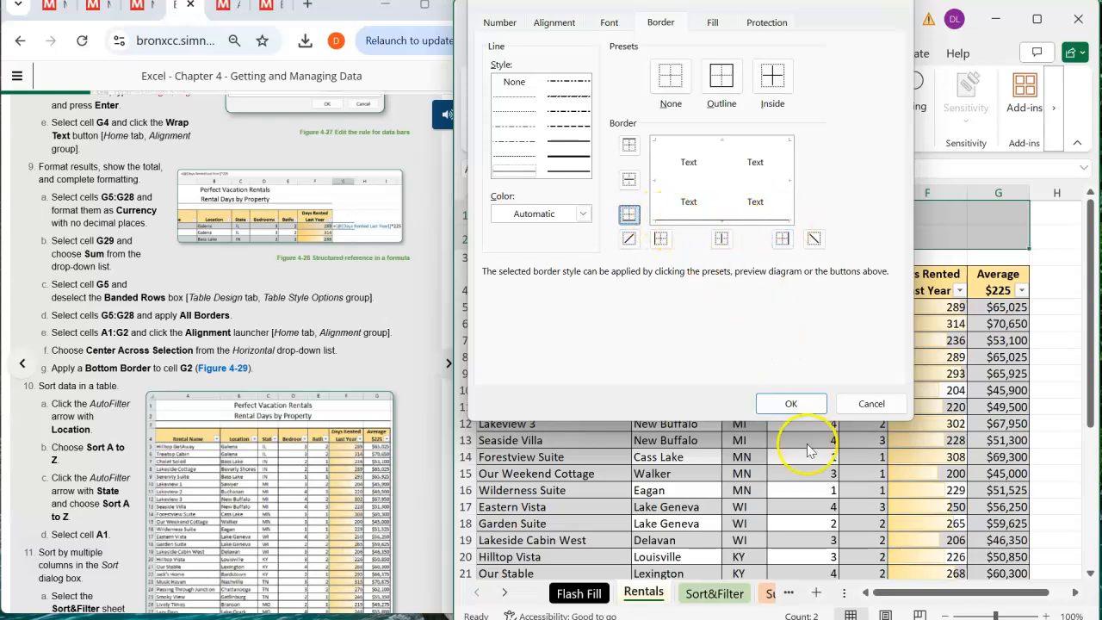
left_click(796, 406)
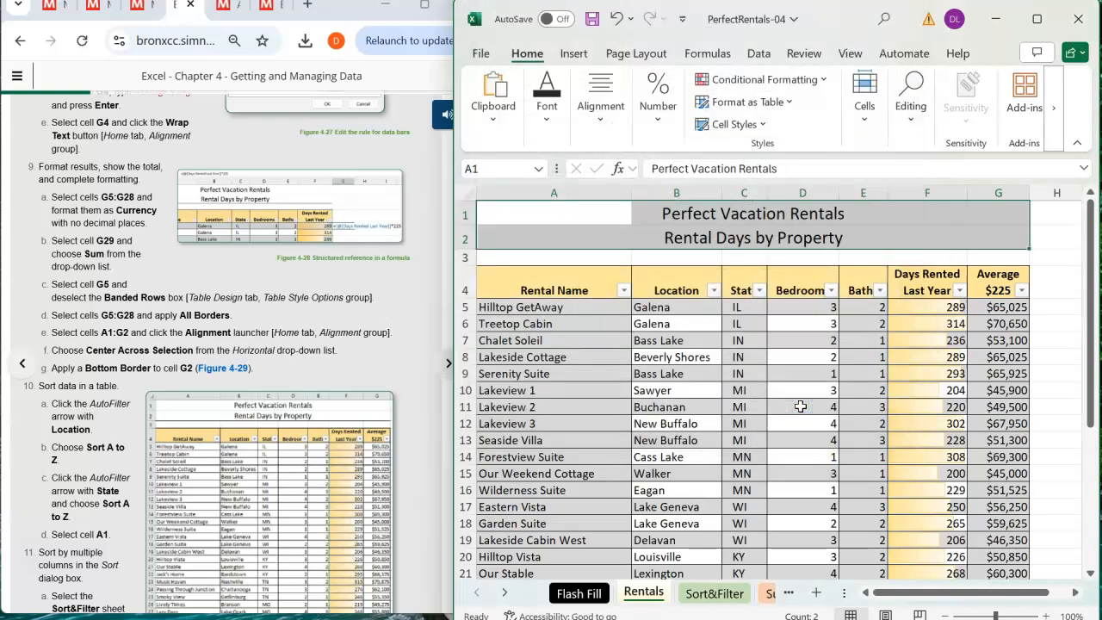
left_click(1068, 231)
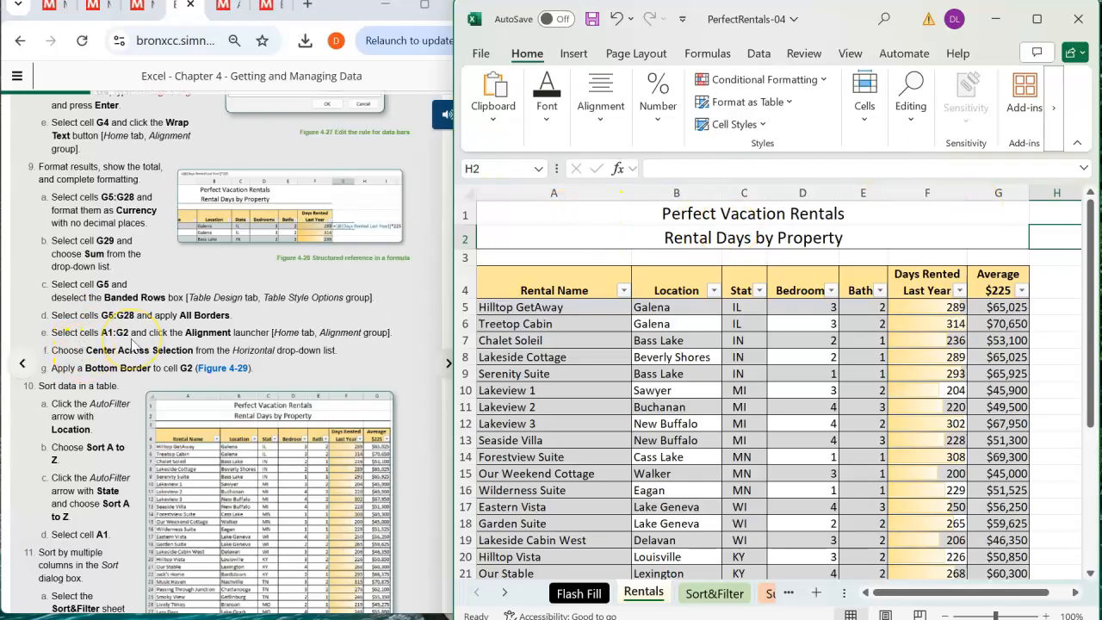
scroll(132, 343, "down", 3)
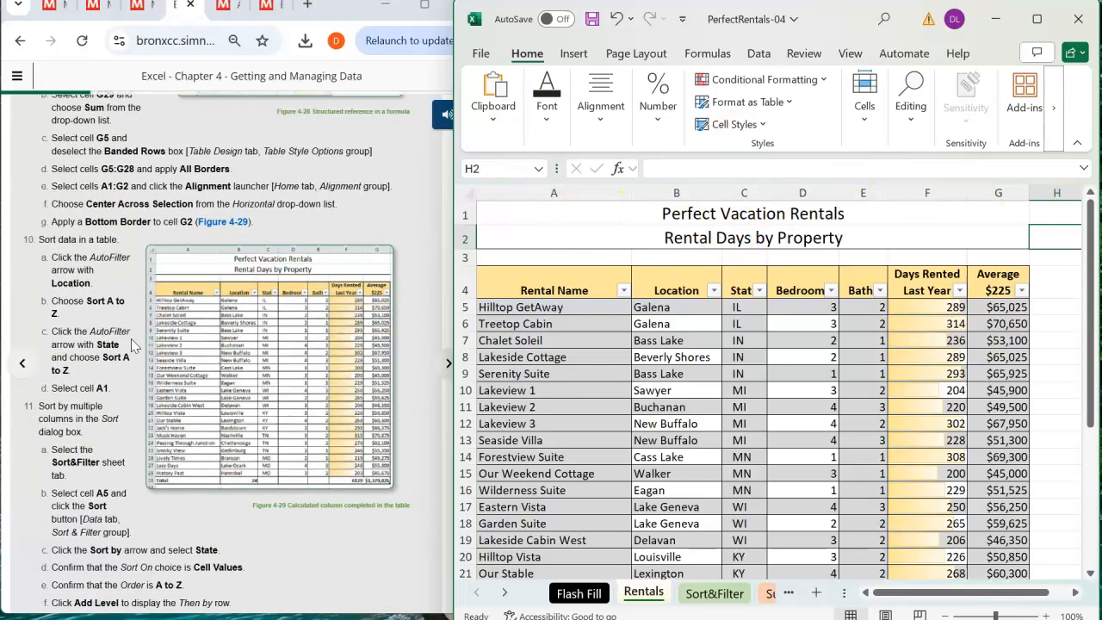
scroll(132, 343, "down", 2)
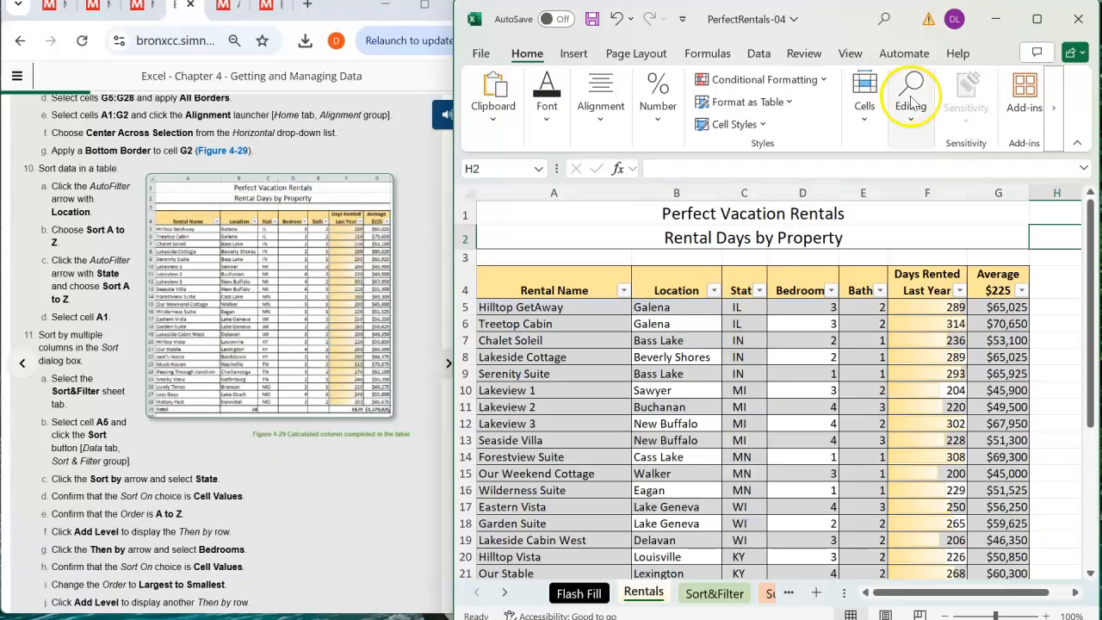
left_click(714, 291)
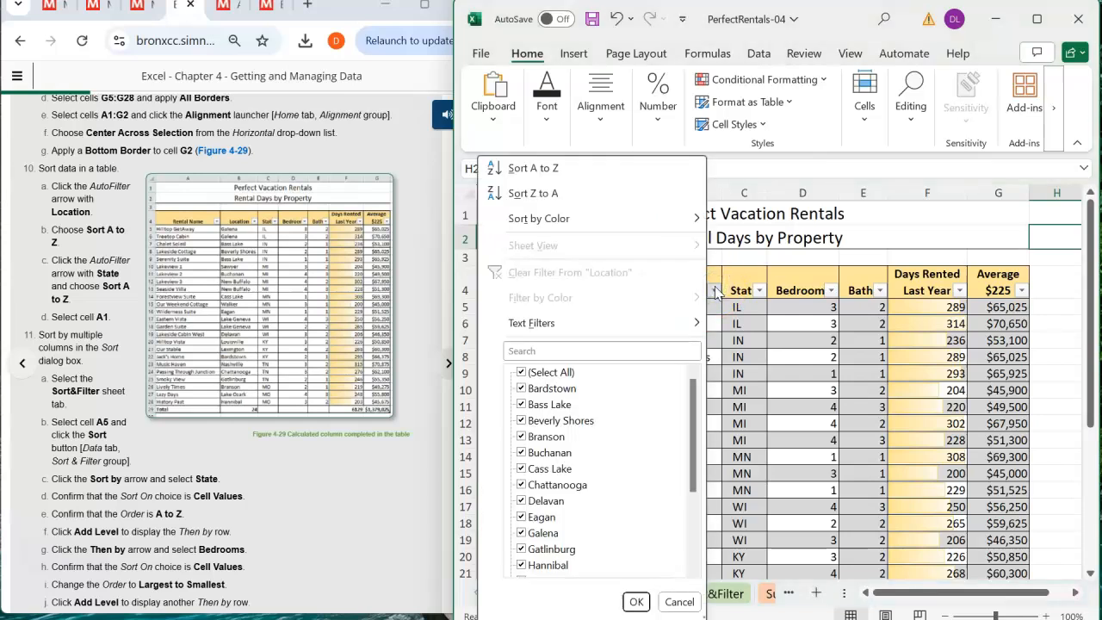
left_click(678, 602)
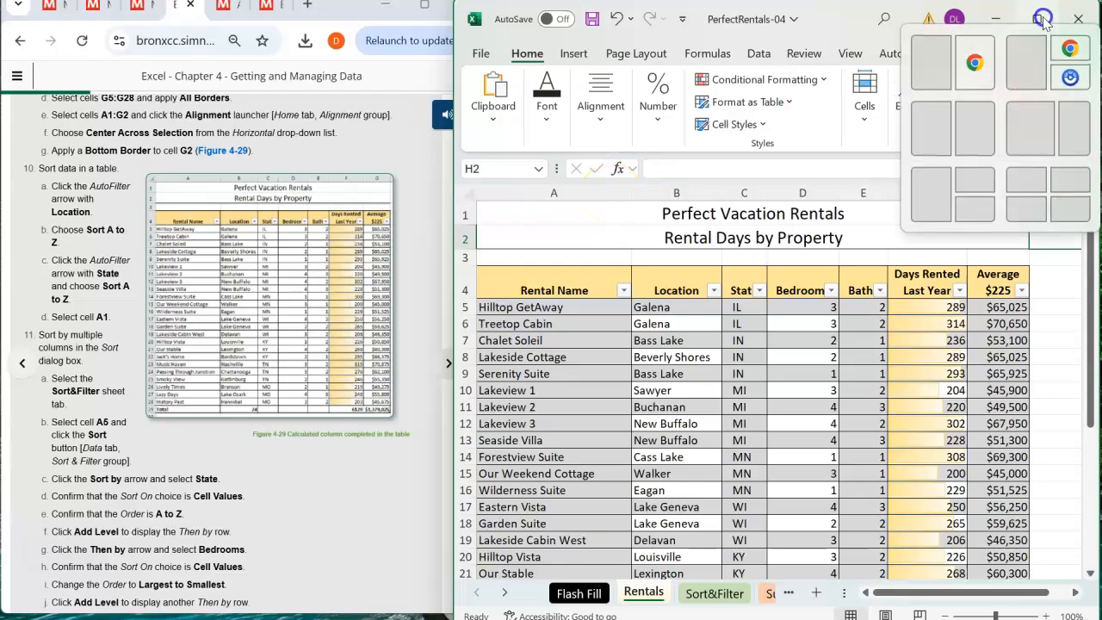
left_click(1042, 21)
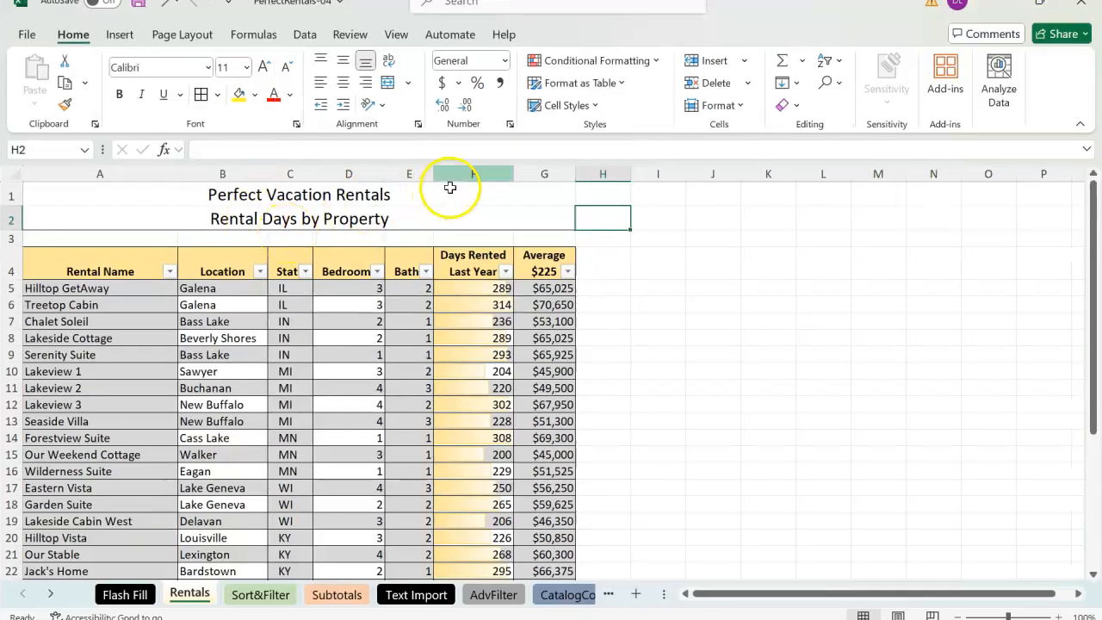
left_click(842, 60)
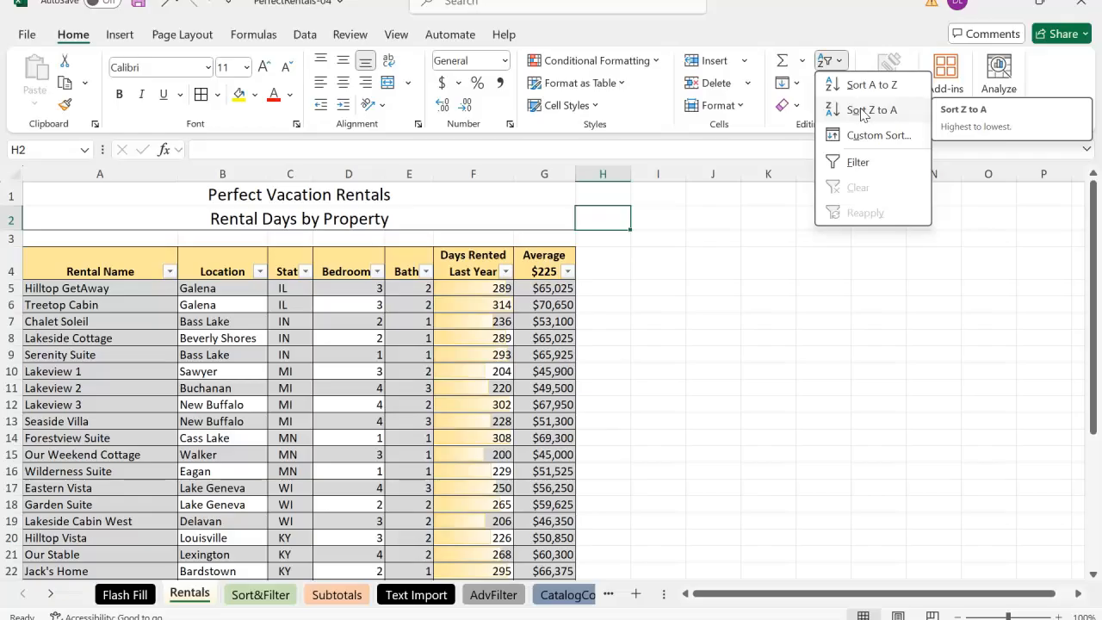
left_click(1041, 4)
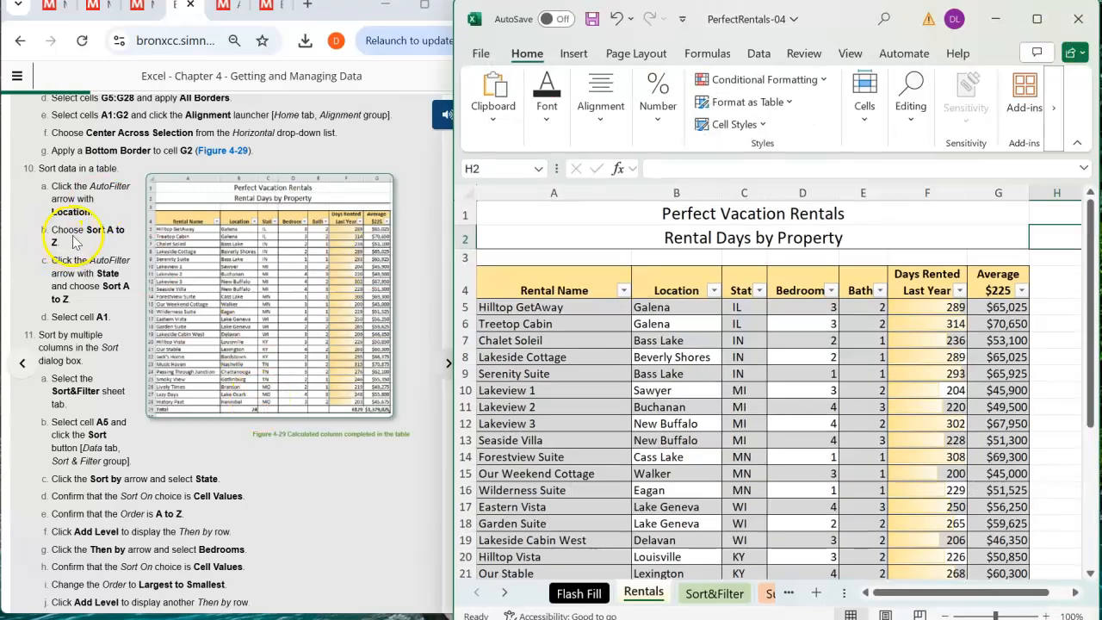
Sort the rentals table by Location from A to Z and select cell A1.
left_click(713, 290)
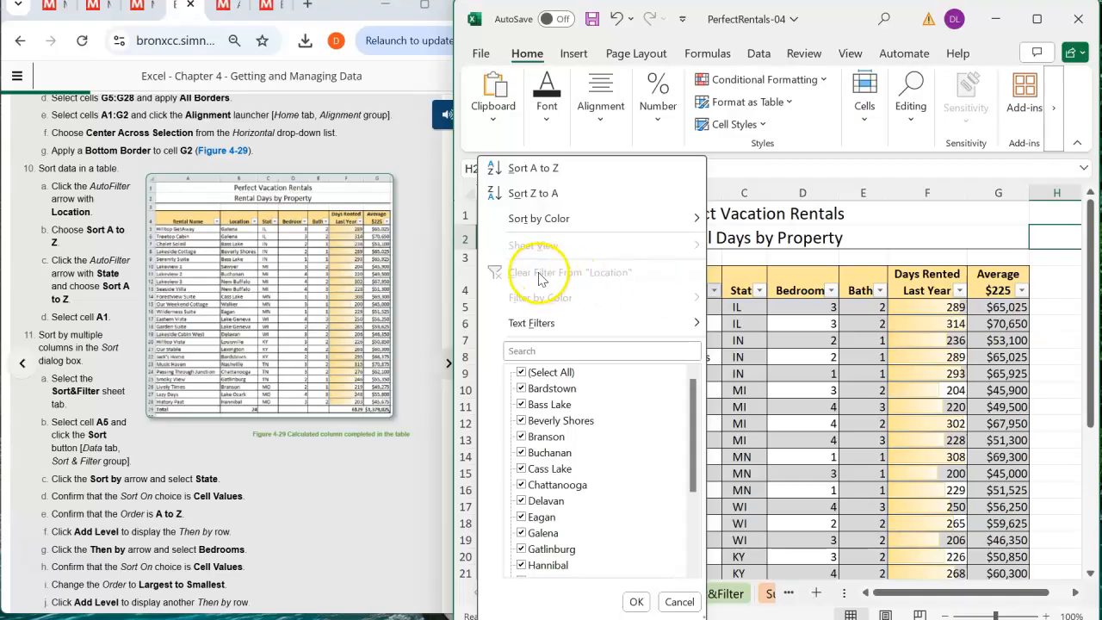
left_click(527, 169)
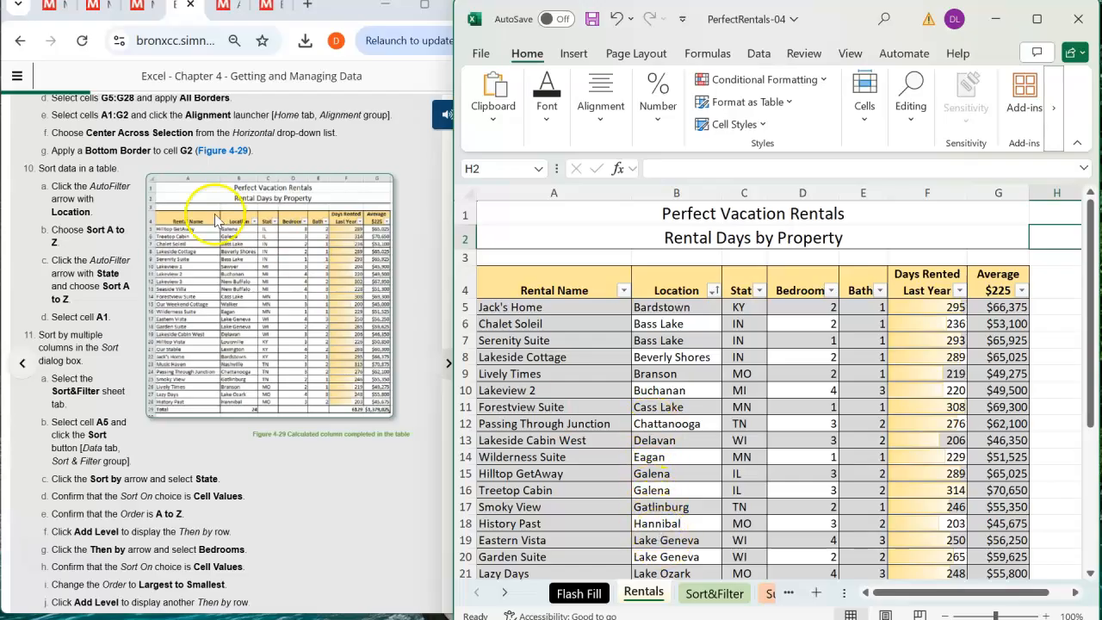
left_click(535, 217)
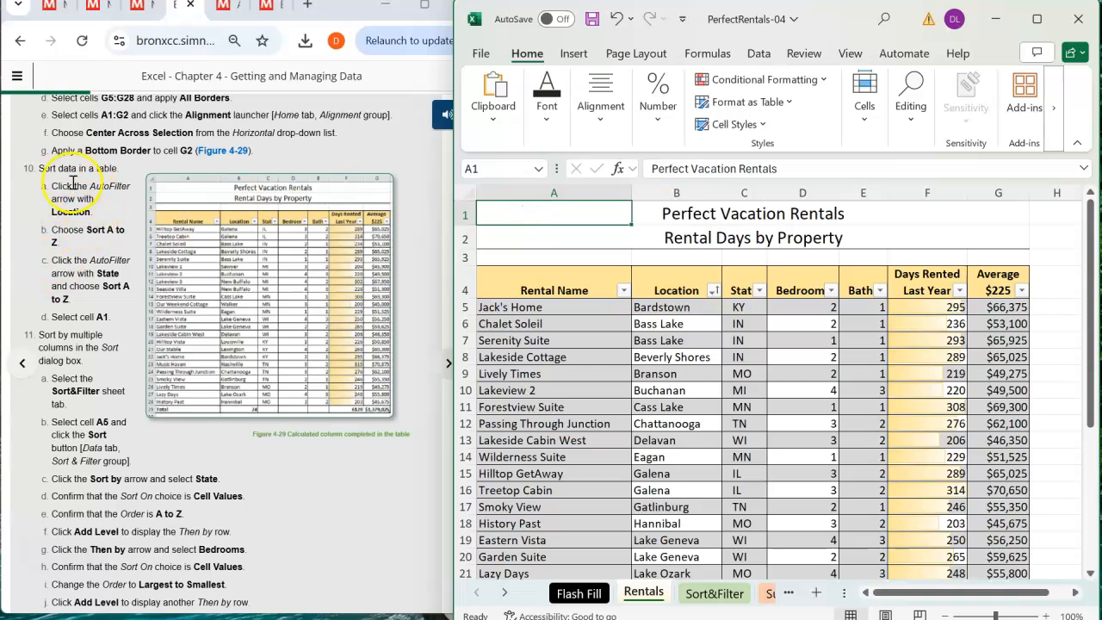
On the Sort&Filter sheet, sort the rental data from cell A5 by State on cell values, A to Z.
scroll(102, 217, "down", 5)
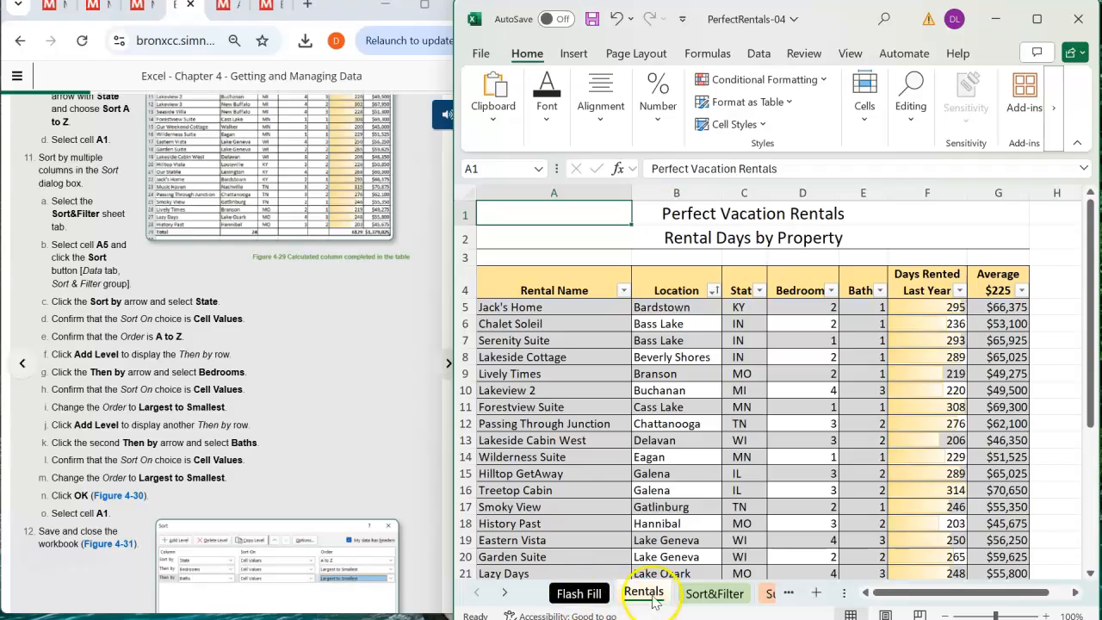
left_click(710, 600)
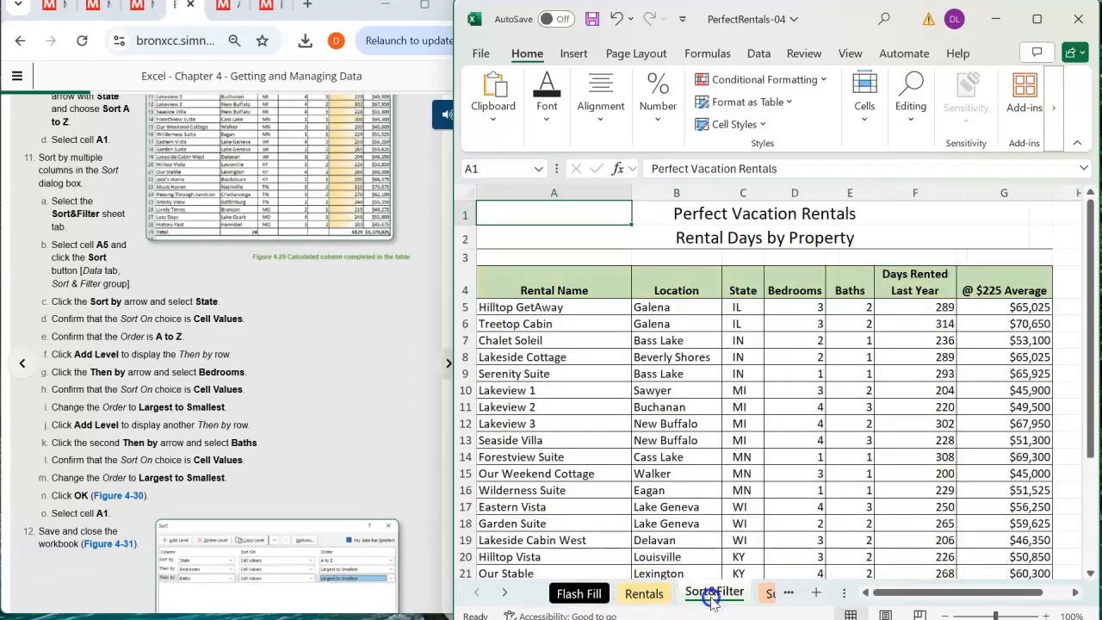
left_click(229, 305)
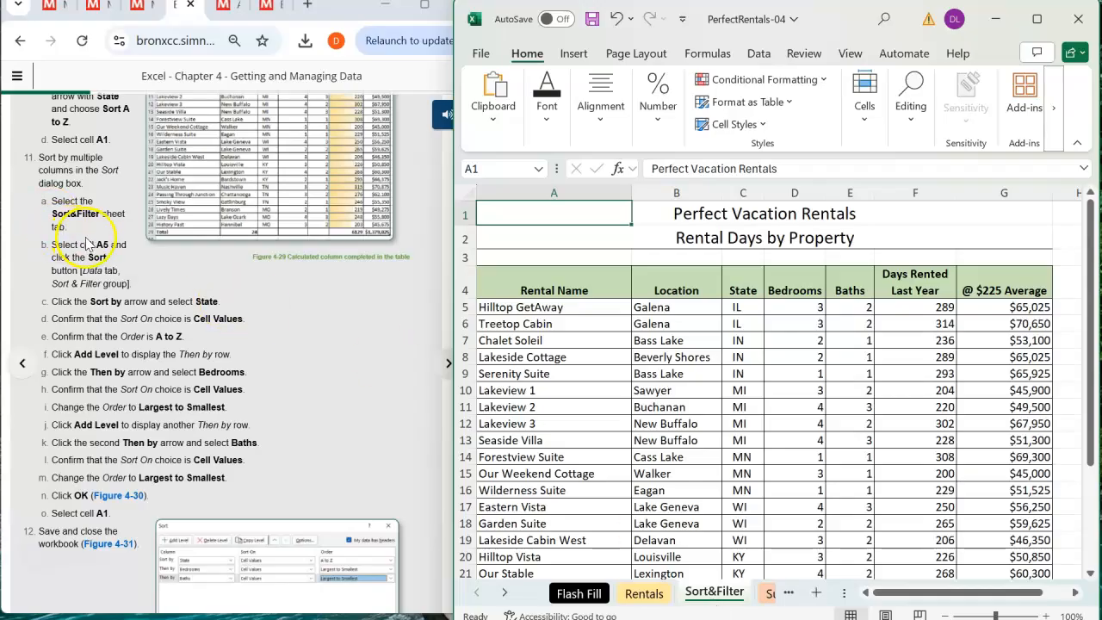
left_click(506, 305)
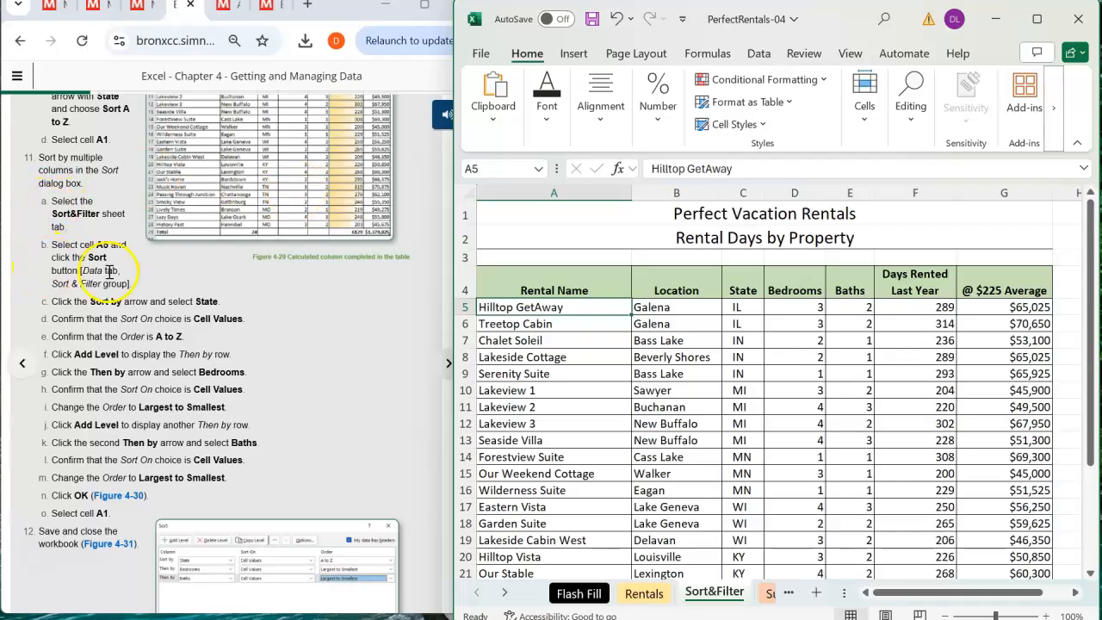
left_click(758, 53)
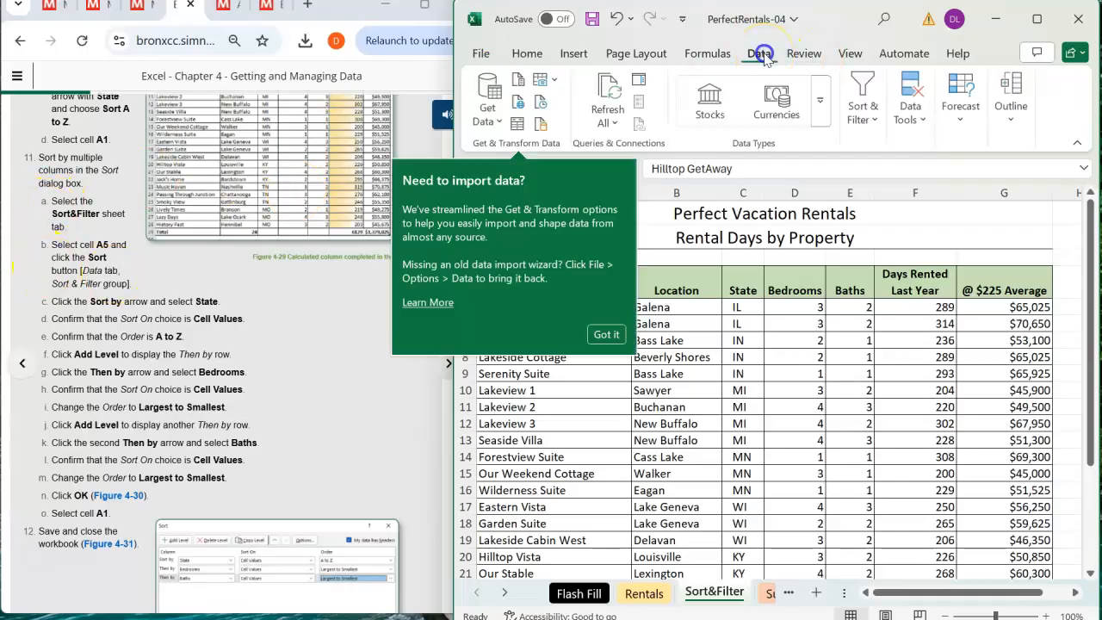
left_click(876, 121)
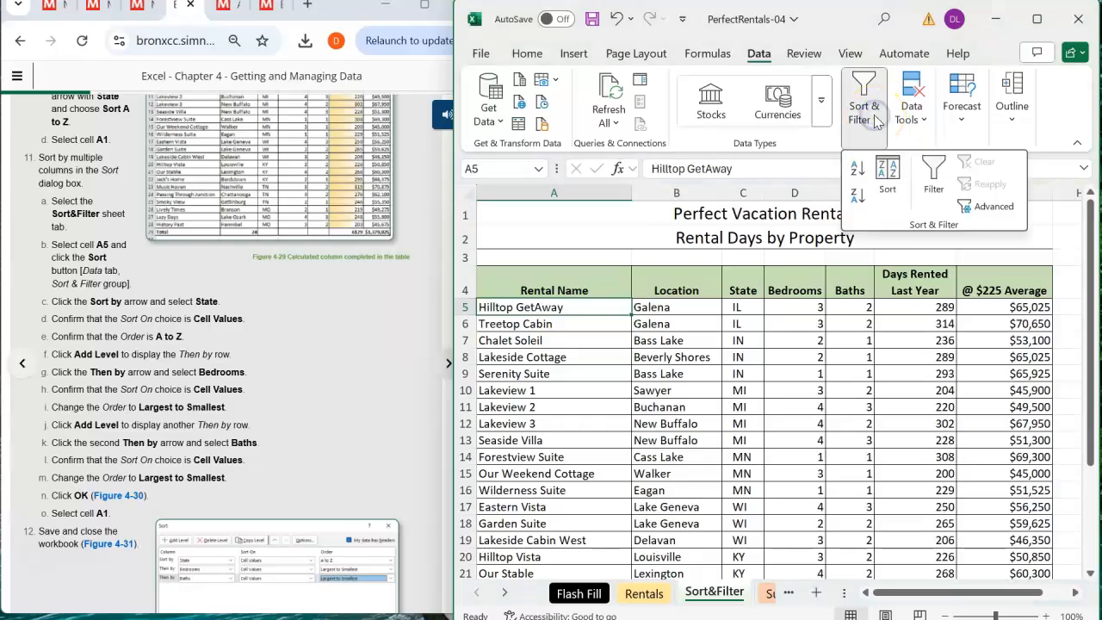
left_click(890, 171)
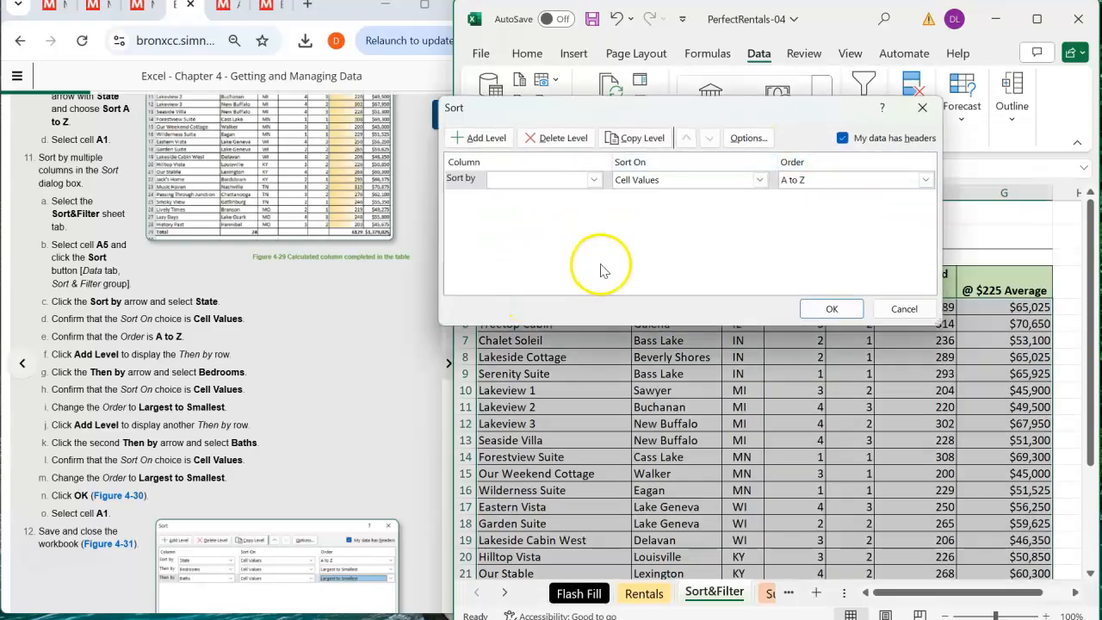
left_click(596, 179)
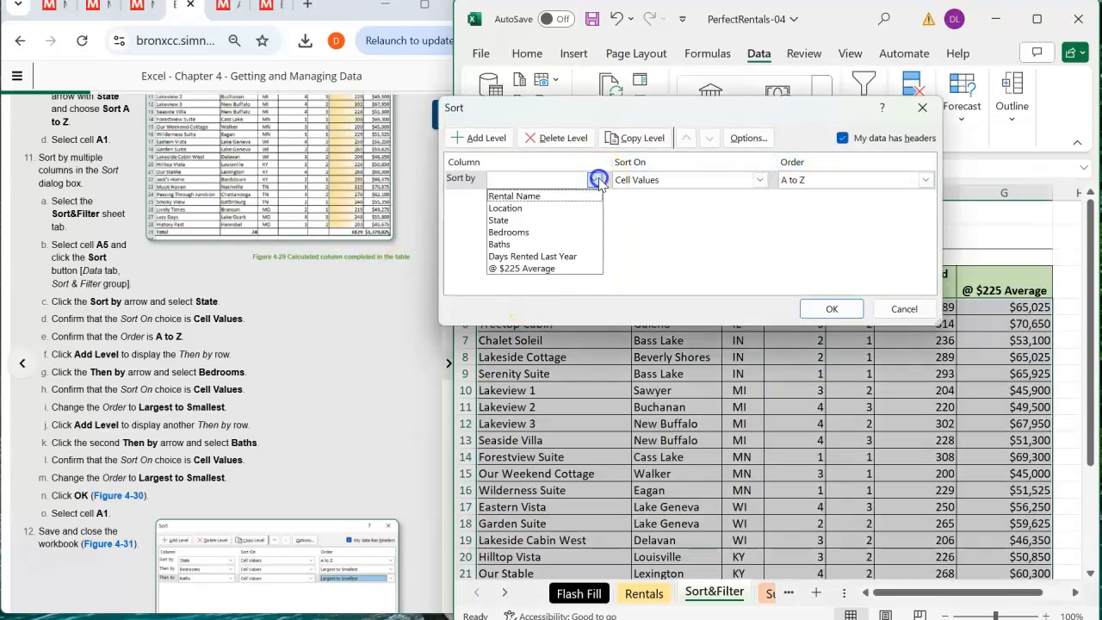
left_click(519, 222)
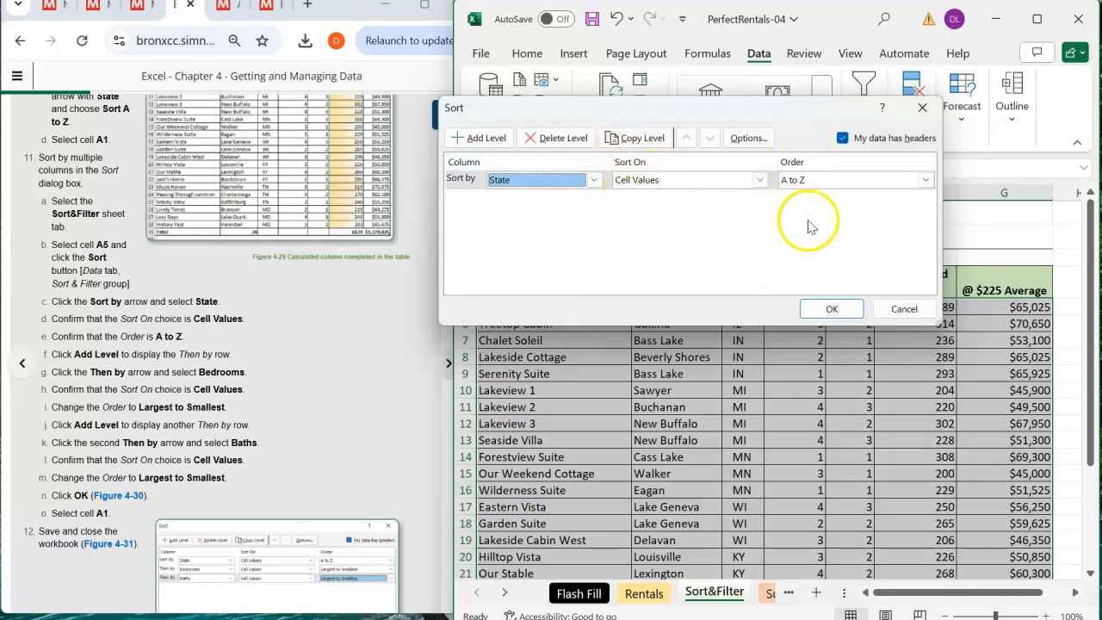
left_click(825, 309)
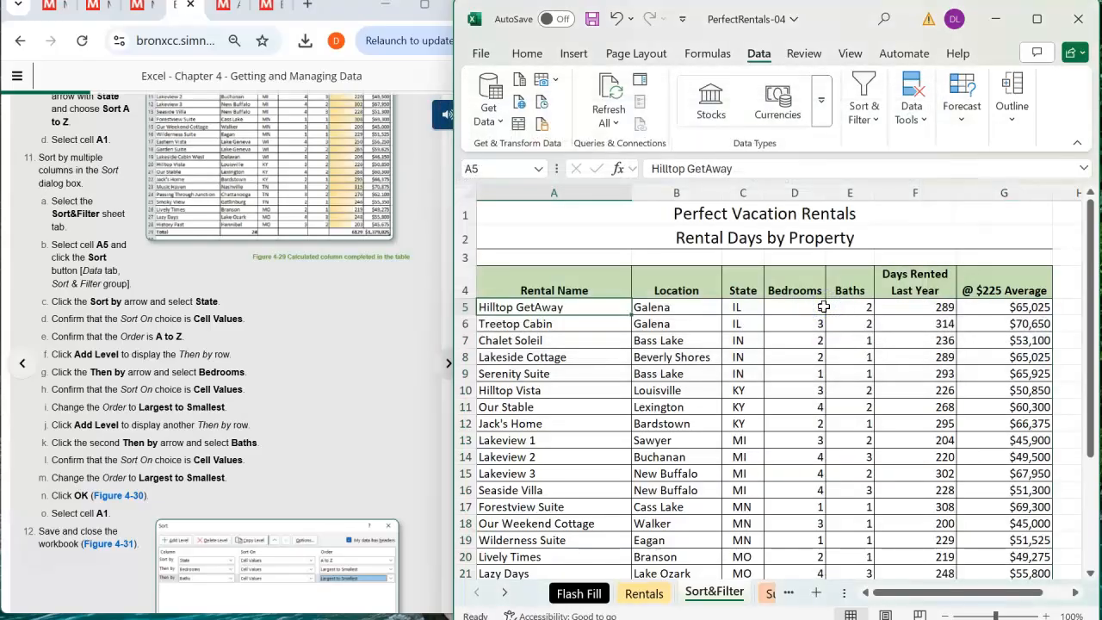
Add a second sort level to the Sort&Filter data by Bedrooms on cell values, Largest to Smallest.
scroll(742, 559, "down", 1)
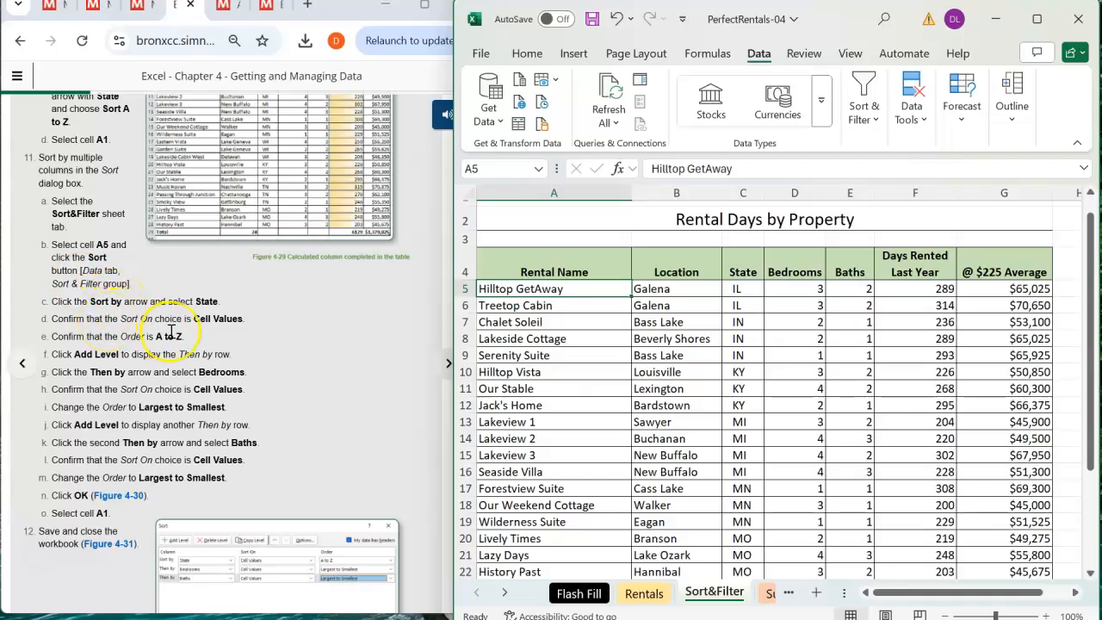
scroll(170, 331, "down", 1)
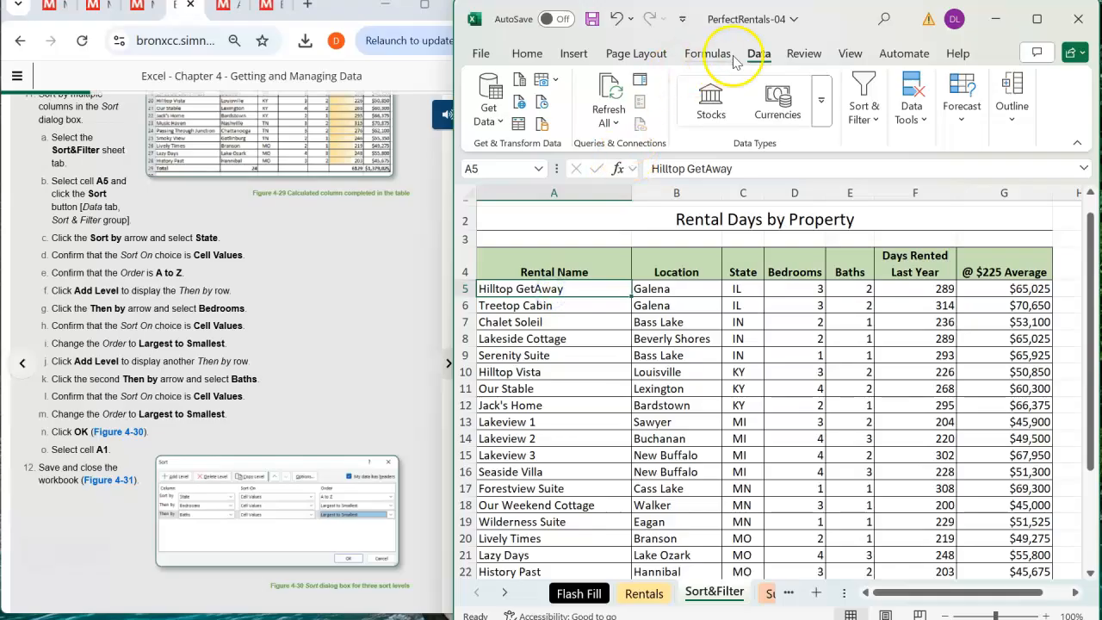
left_click(862, 110)
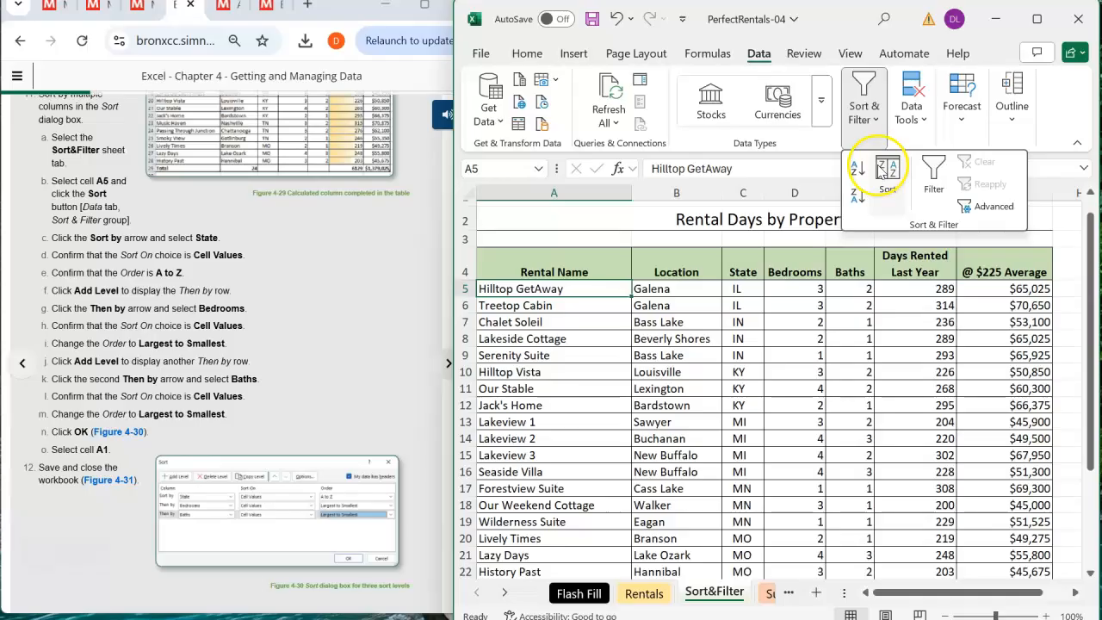
left_click(887, 170)
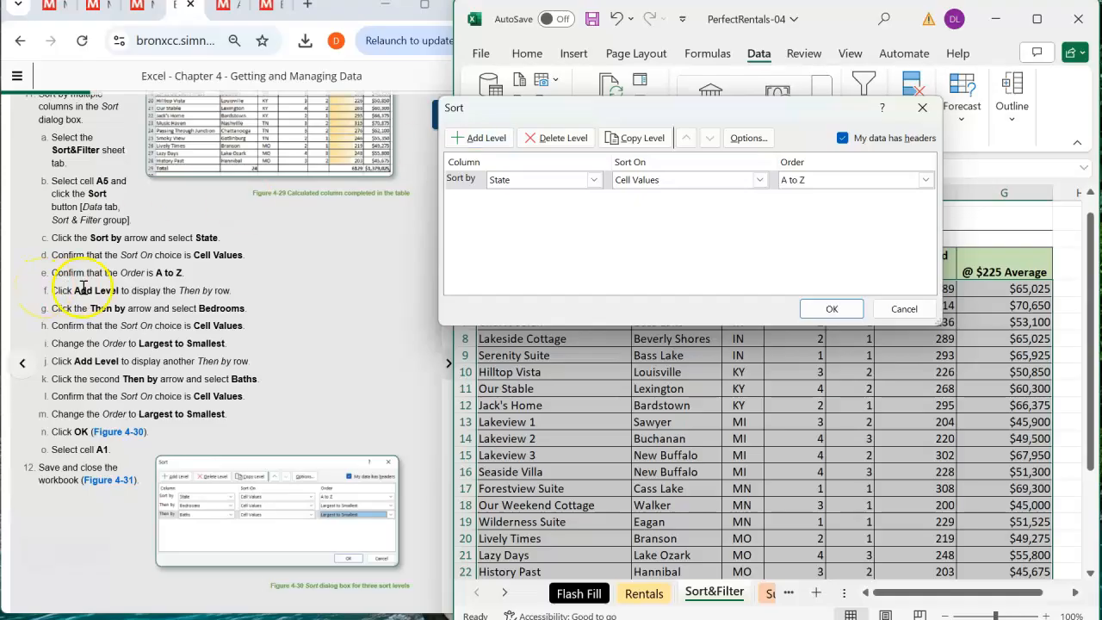
left_click(487, 138)
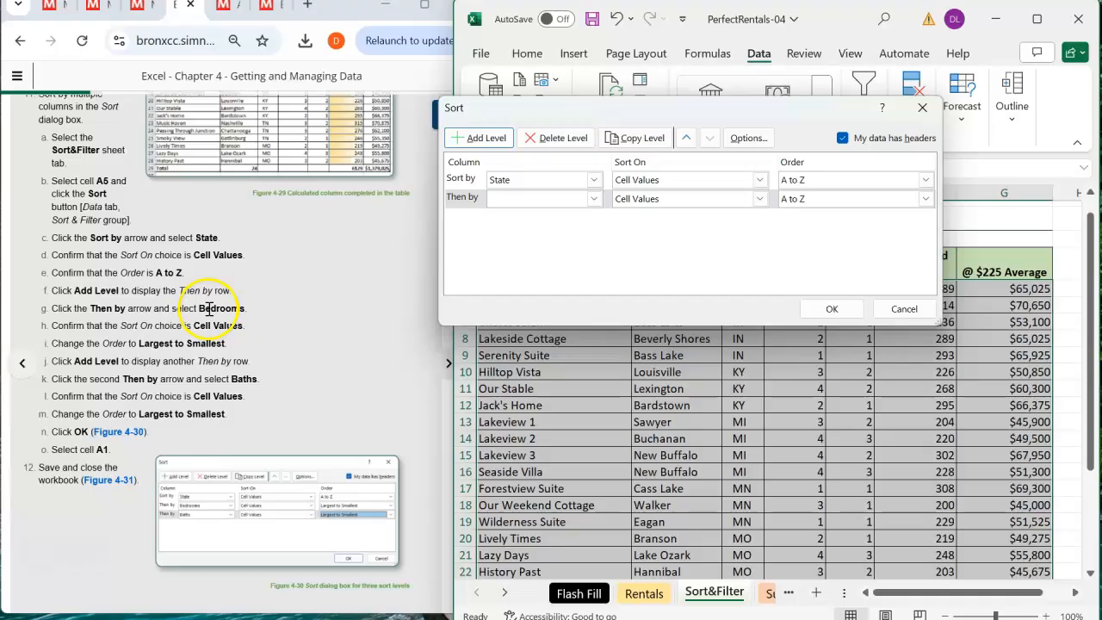
left_click(594, 198)
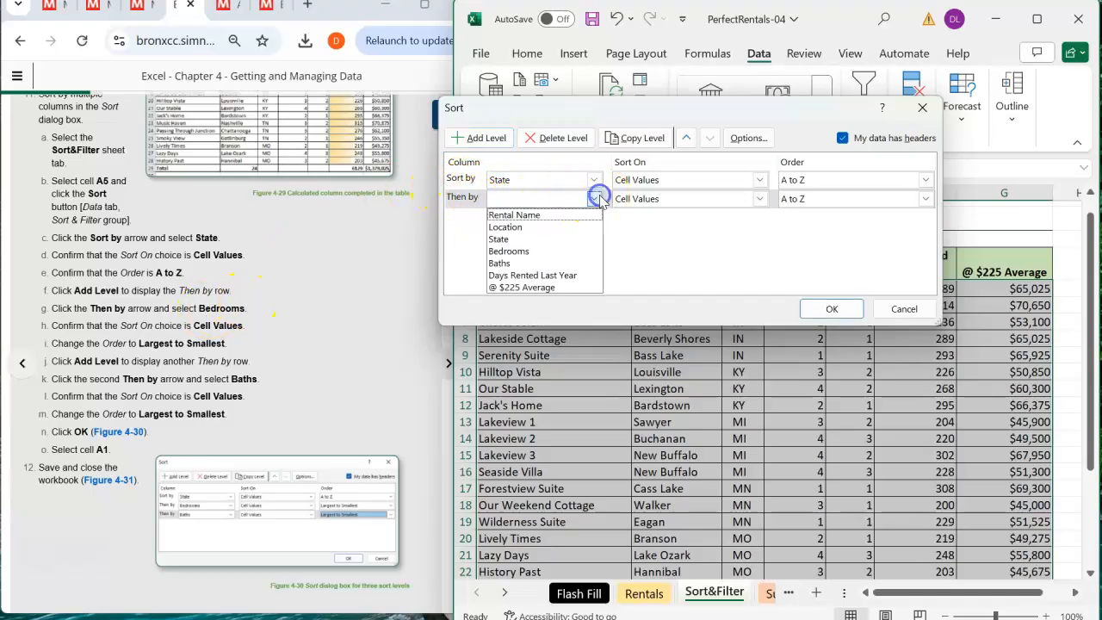
left_click(530, 252)
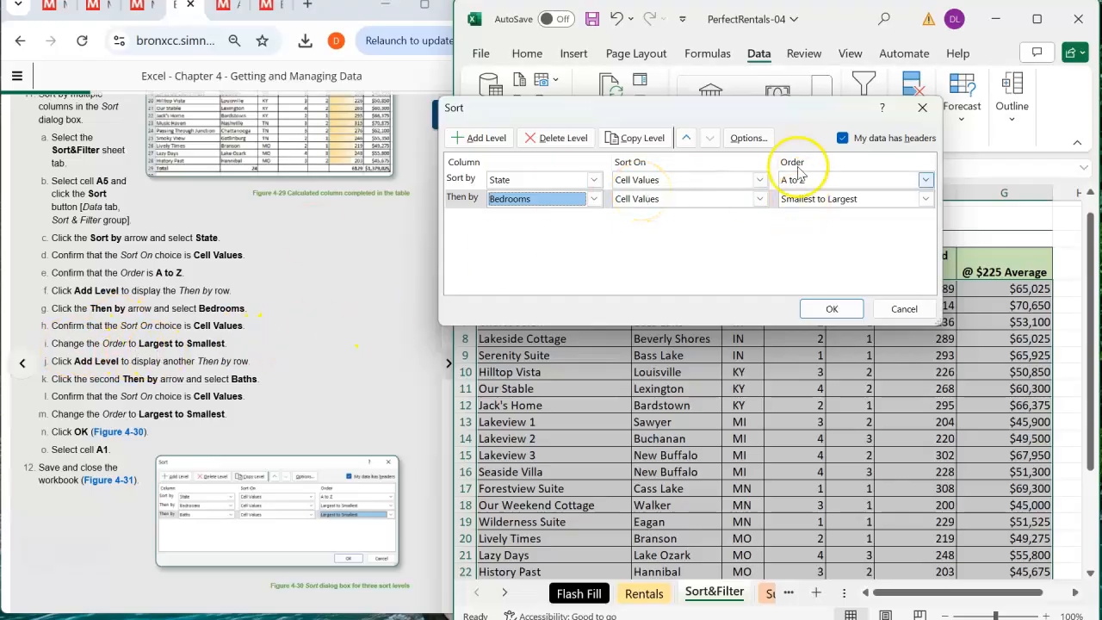
left_click(927, 201)
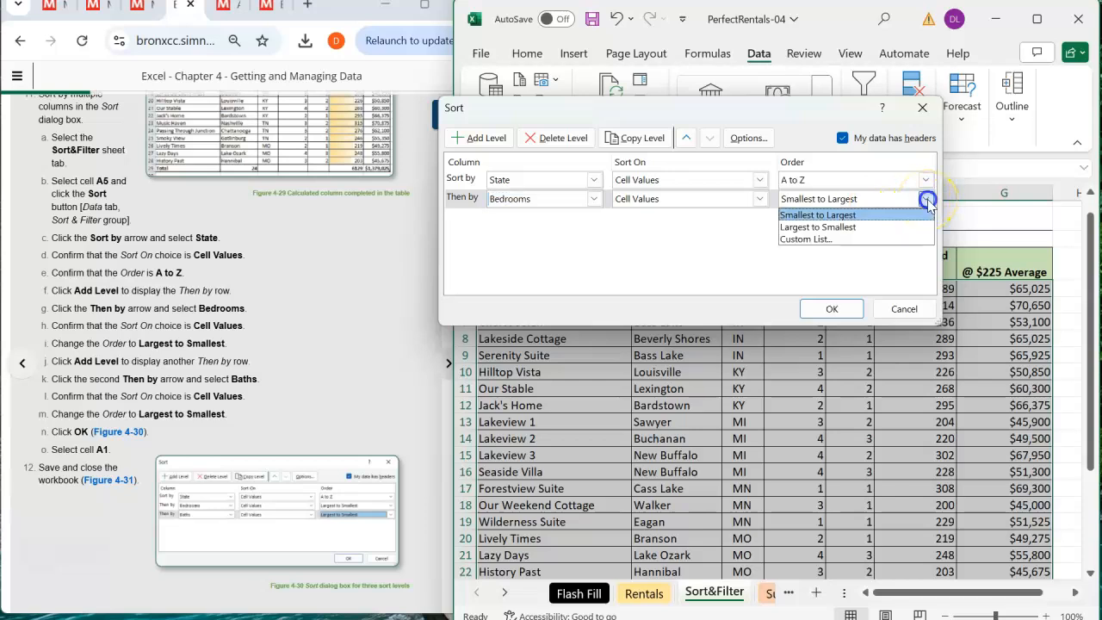
left_click(858, 229)
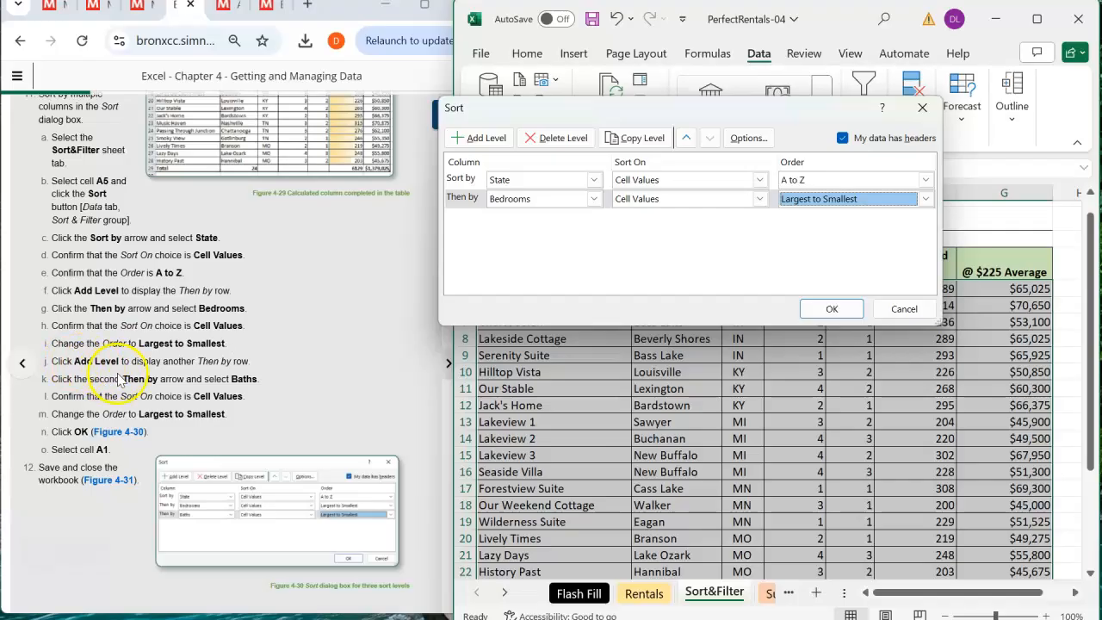
Add a third sort level by Baths on cell values, Largest to Smallest, and apply the multi-level sort.
left_click(485, 138)
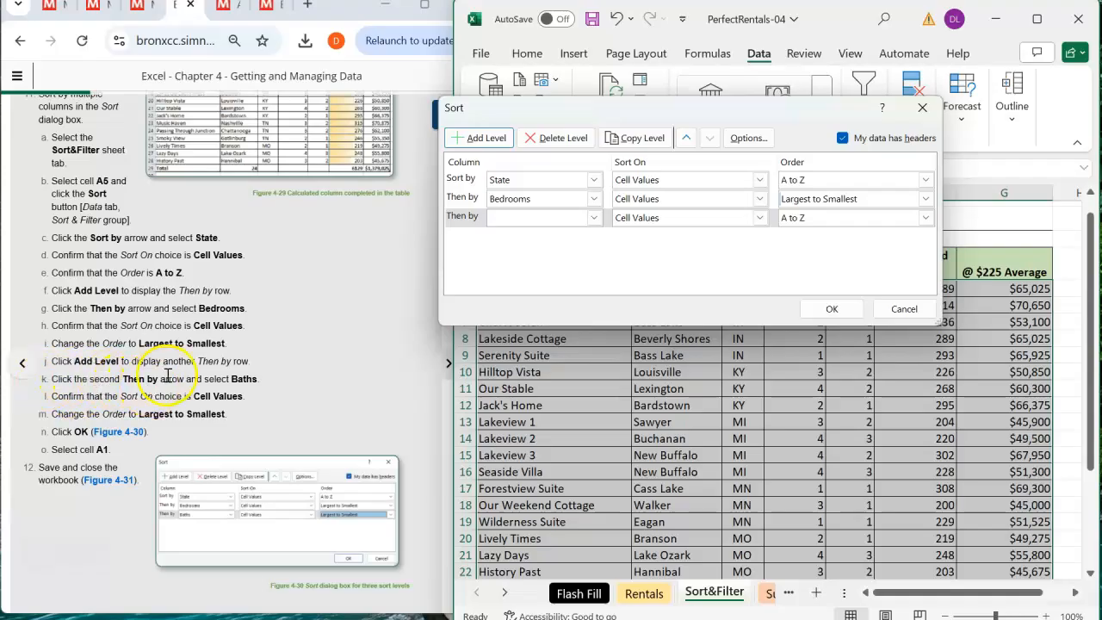
left_click(594, 218)
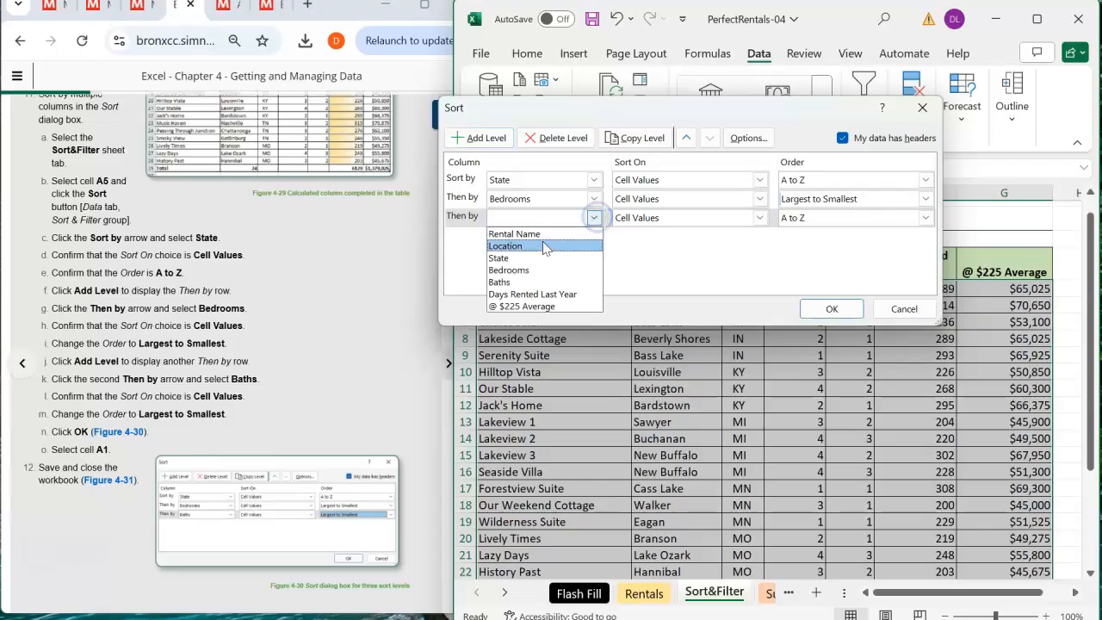
left_click(517, 283)
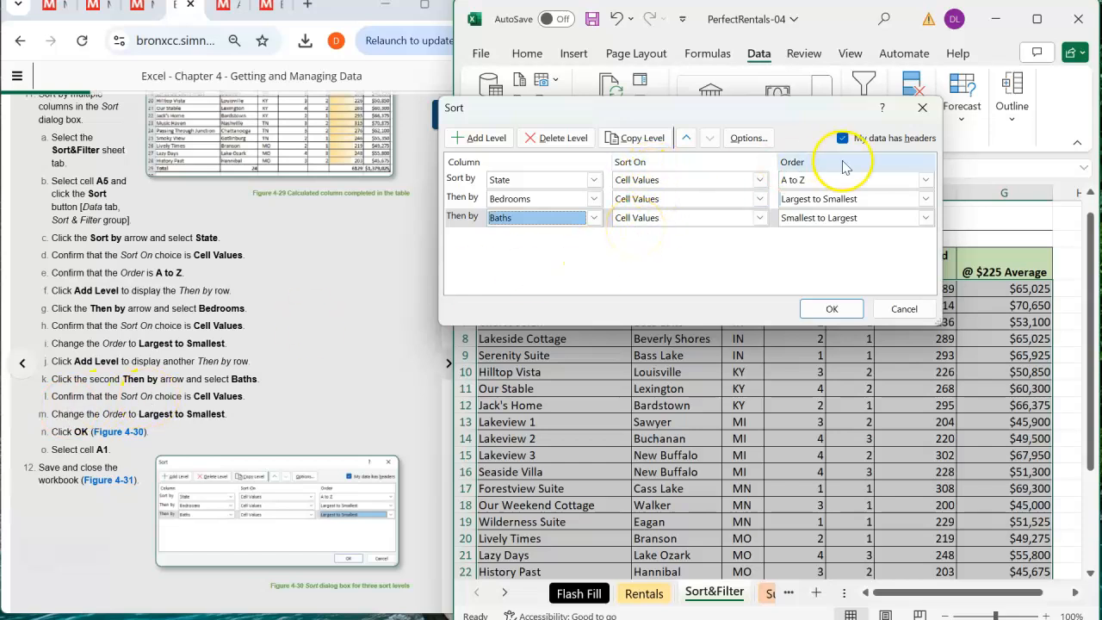
left_click(836, 220)
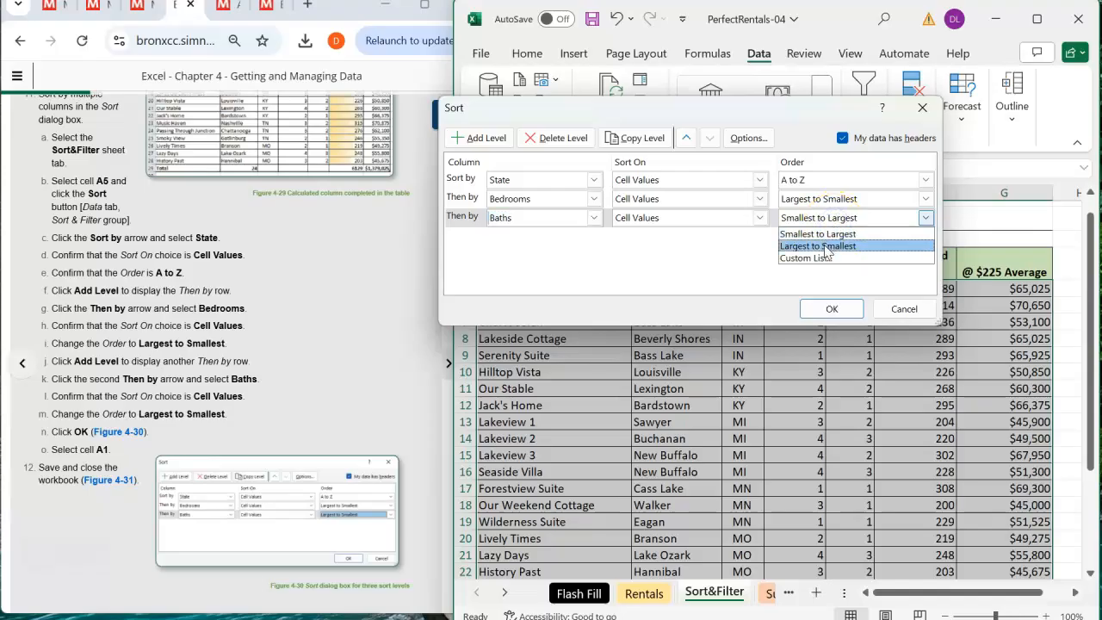
left_click(825, 247)
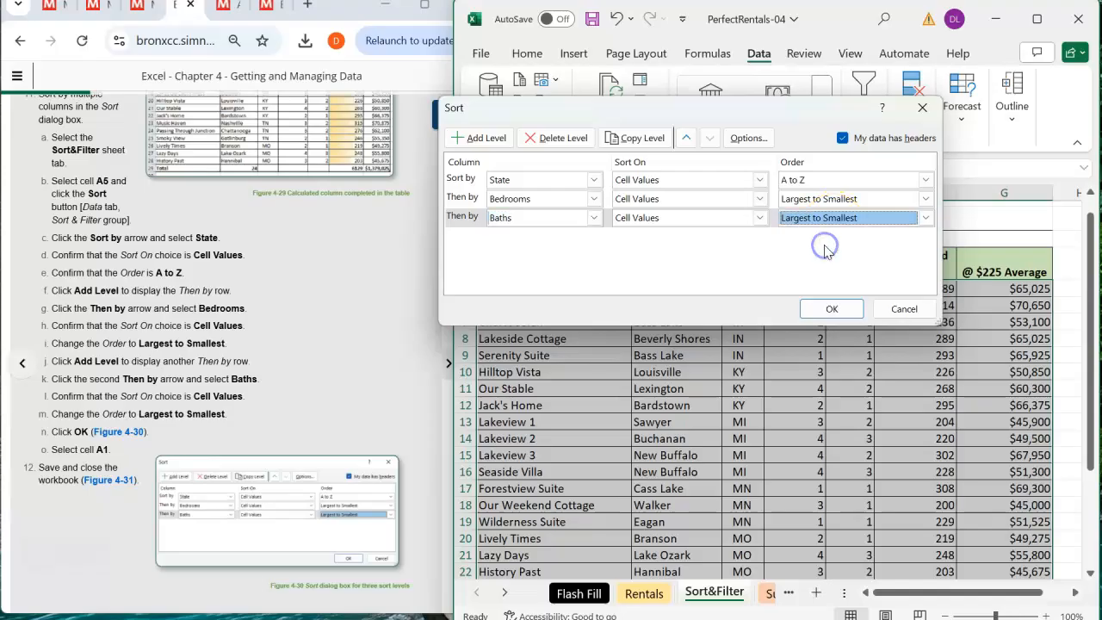
left_click(825, 309)
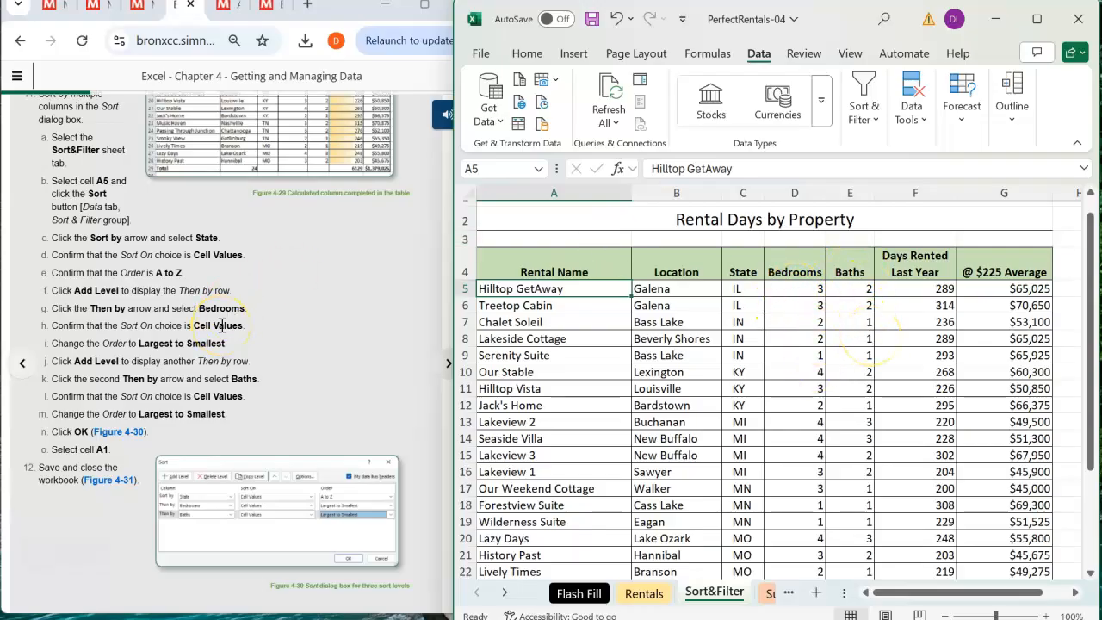
Select cell A2 on the Sort&Filter sheet and save the workbook.
scroll(222, 325, "down", 1)
left_click(522, 220)
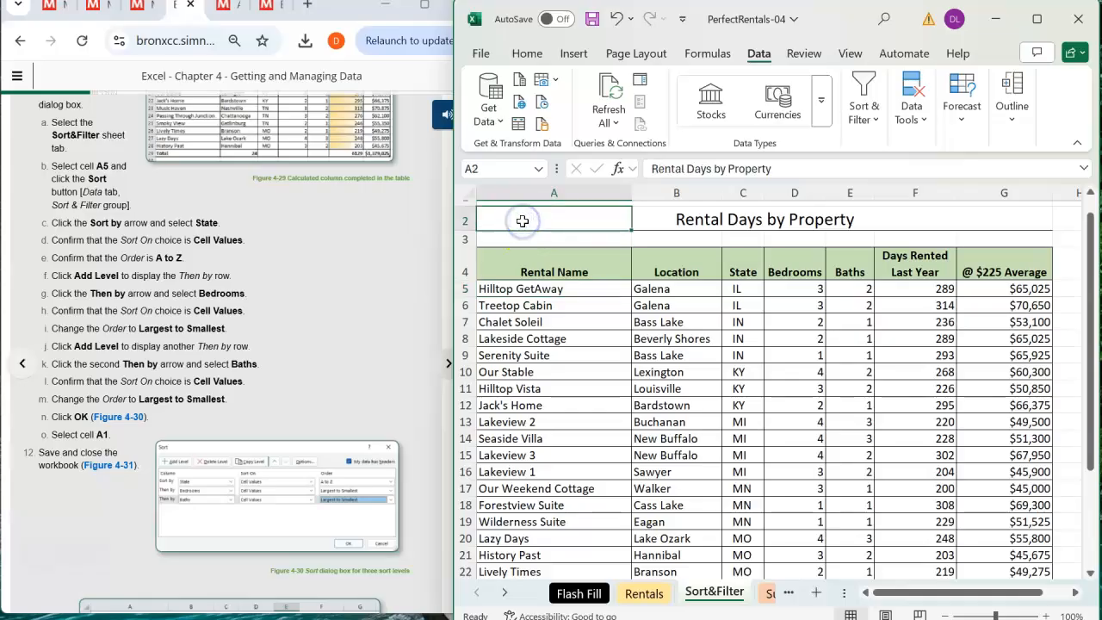
left_click(593, 19)
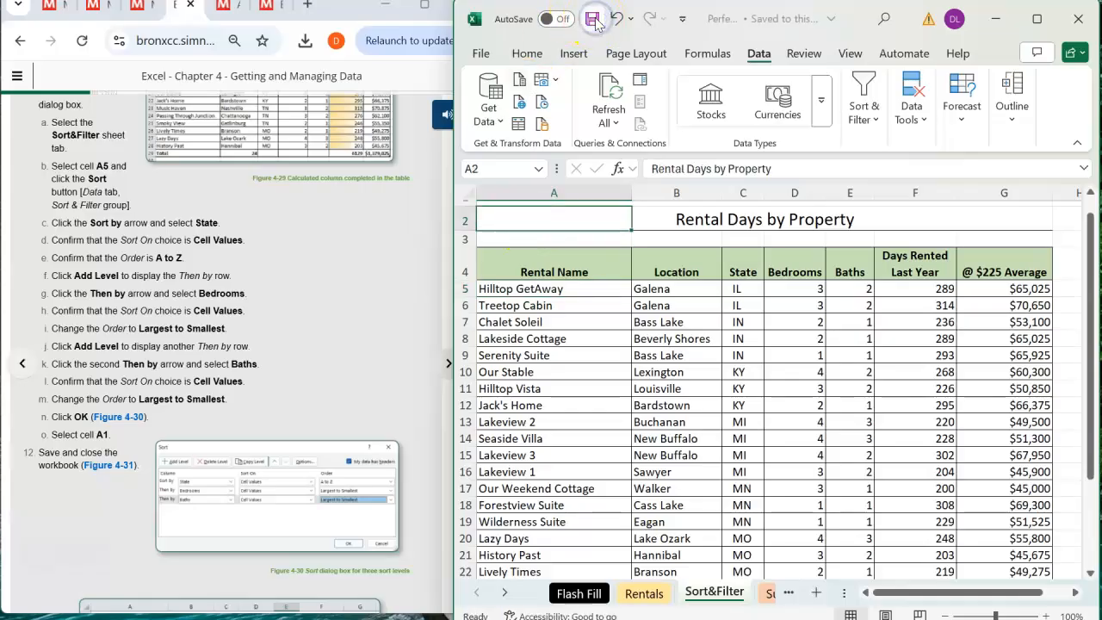
scroll(240, 332, "up", 10)
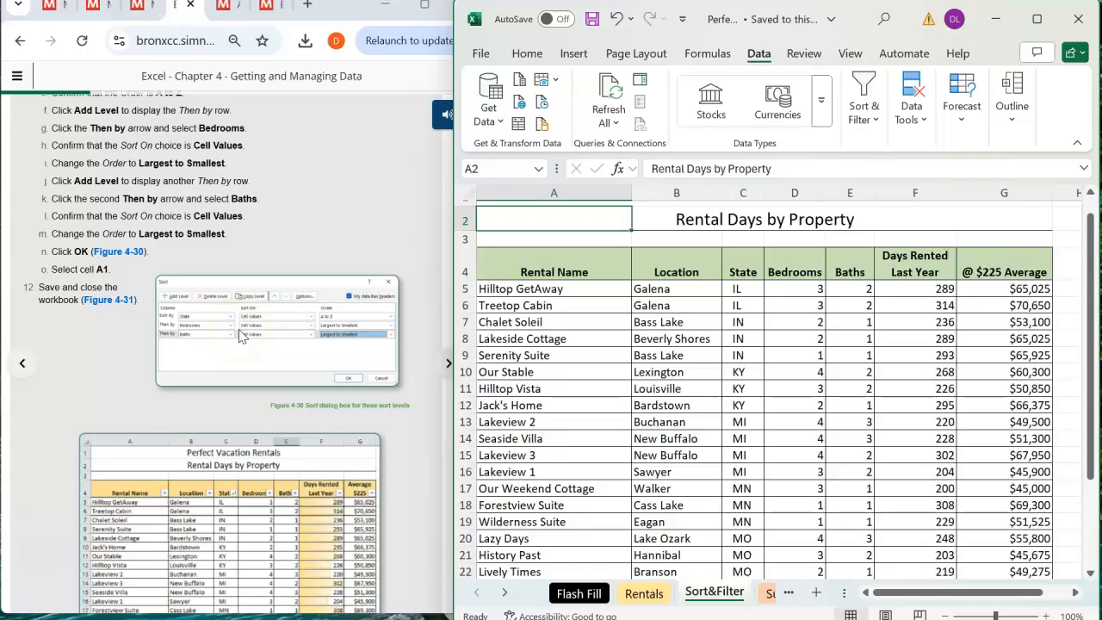
scroll(239, 329, "up", 5)
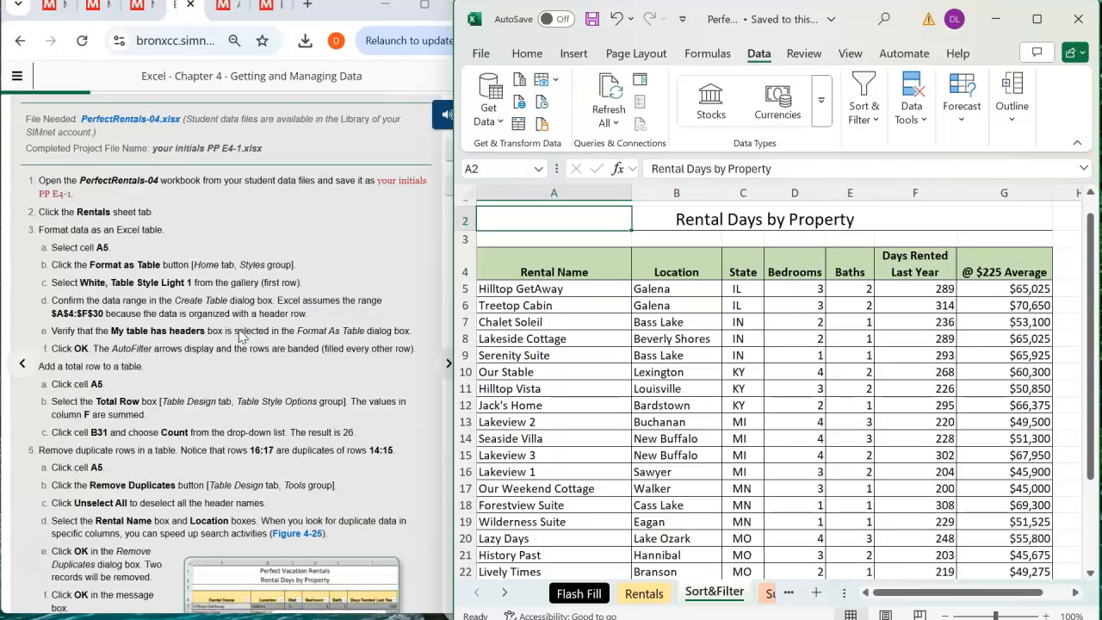